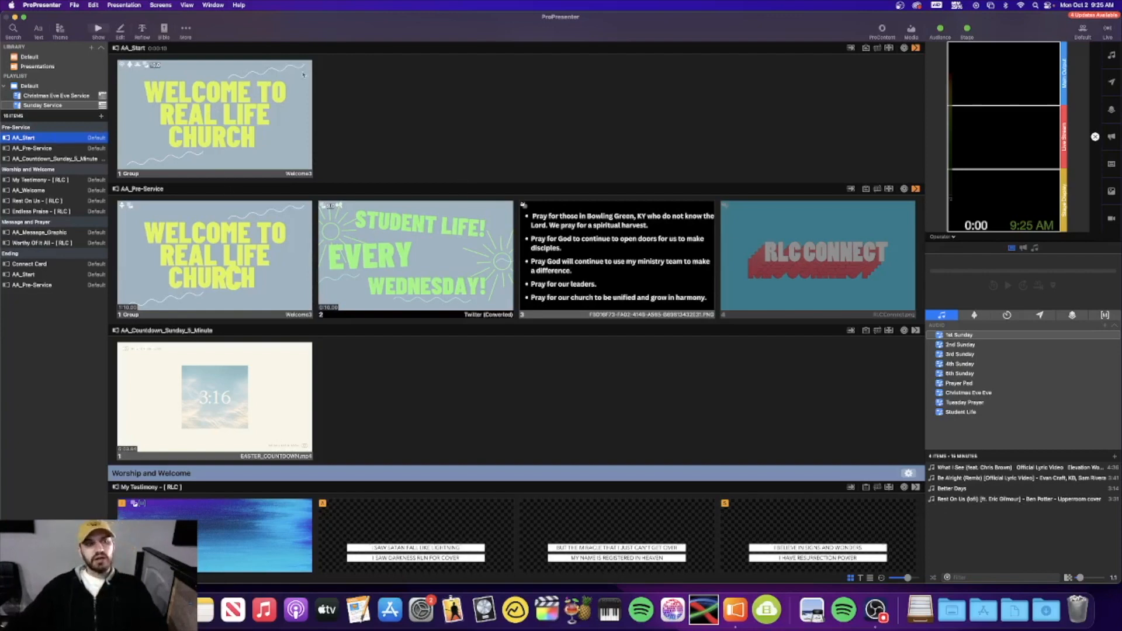
Browse the Default library's full presentation list, then return to the Sunday Service playlist
scroll(526, 139, down, 5)
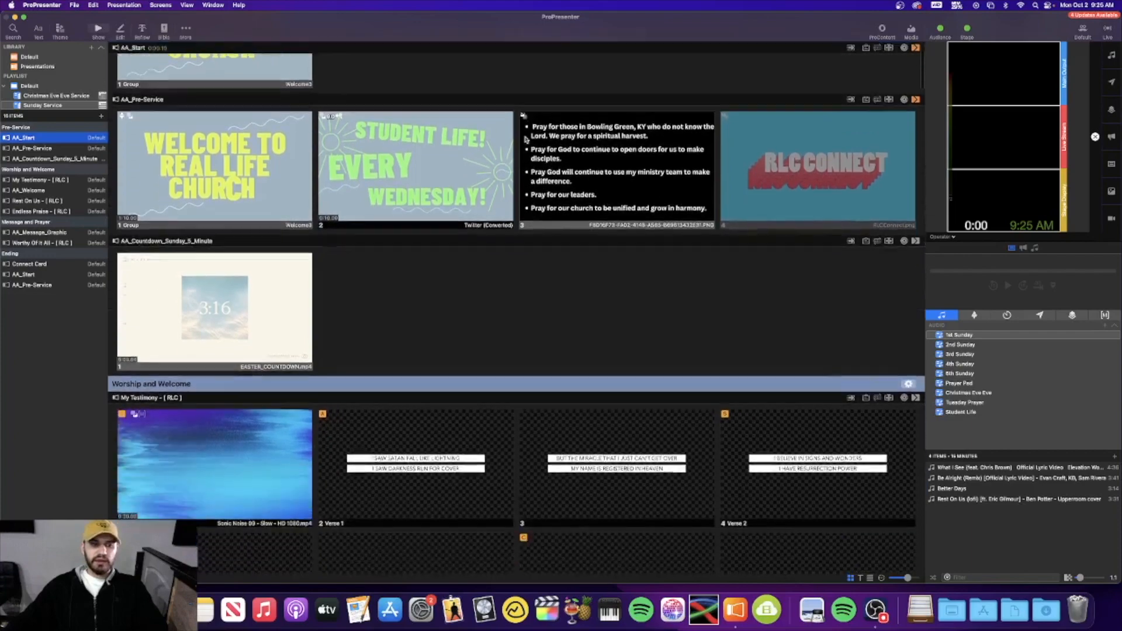
scroll(526, 139, down, 20)
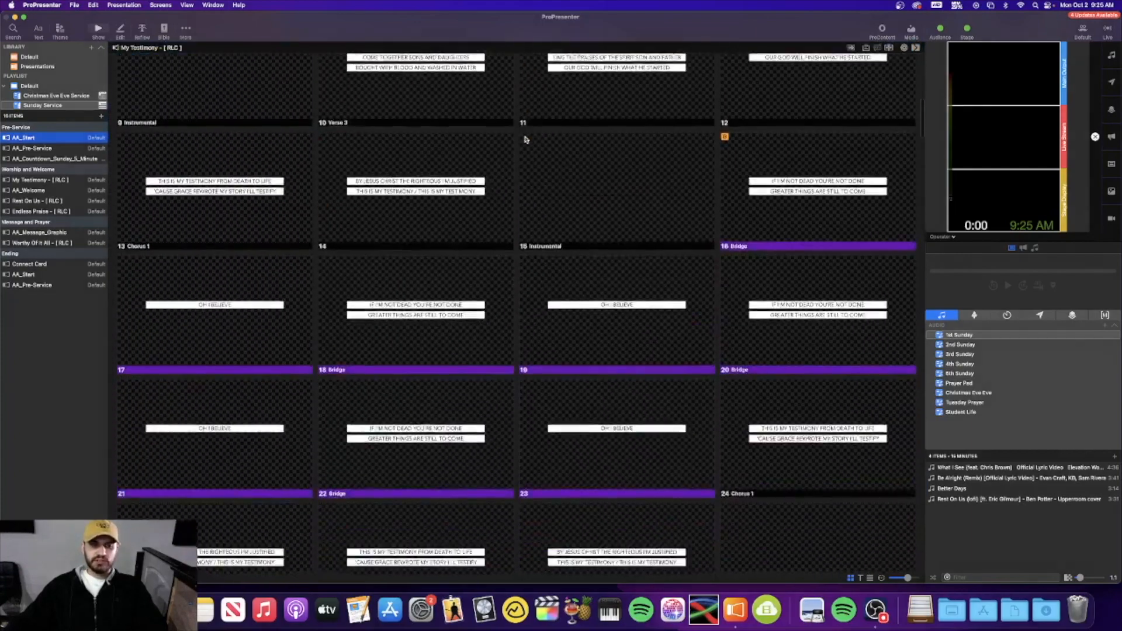
scroll(525, 139, down, 15)
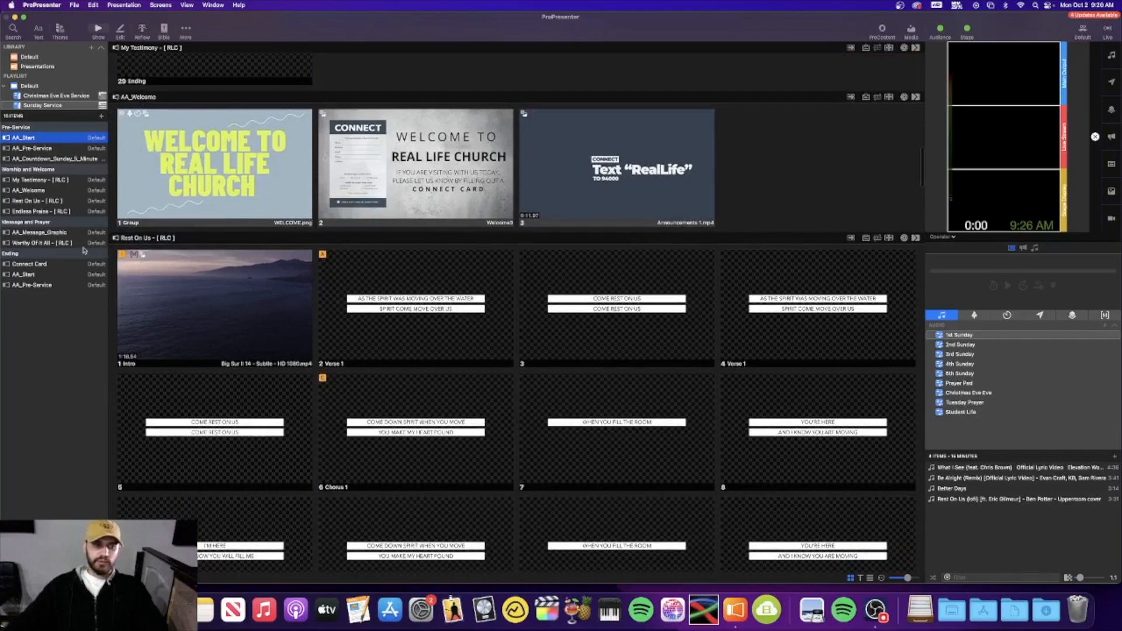
scroll(561, 275, up, 20)
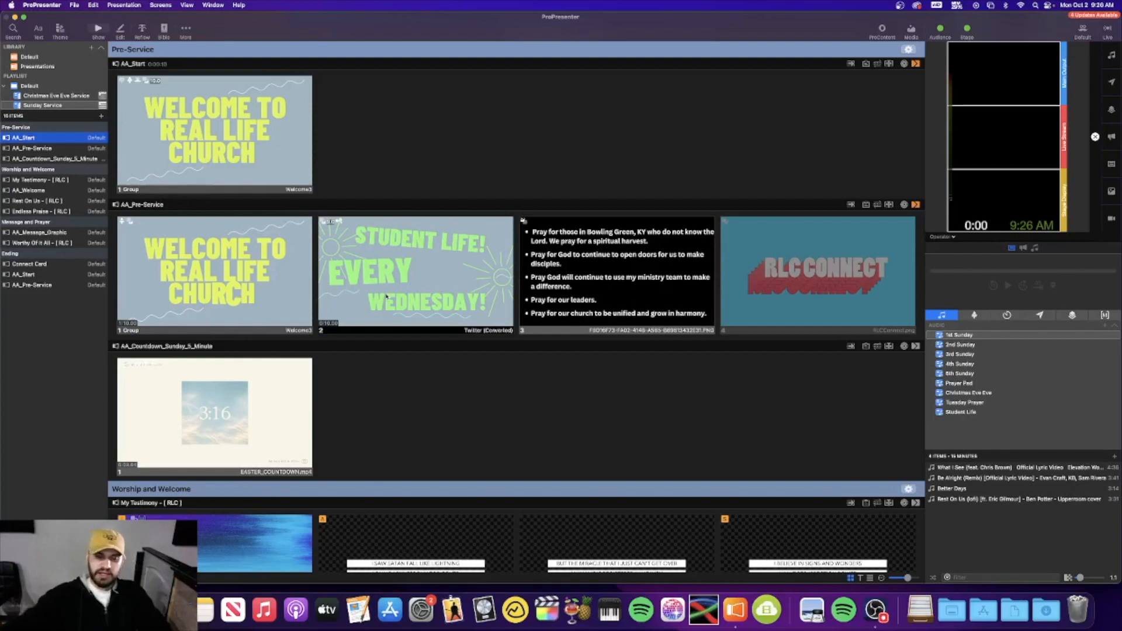
click(30, 56)
scroll(66, 394, down, 5)
scroll(66, 395, down, 10)
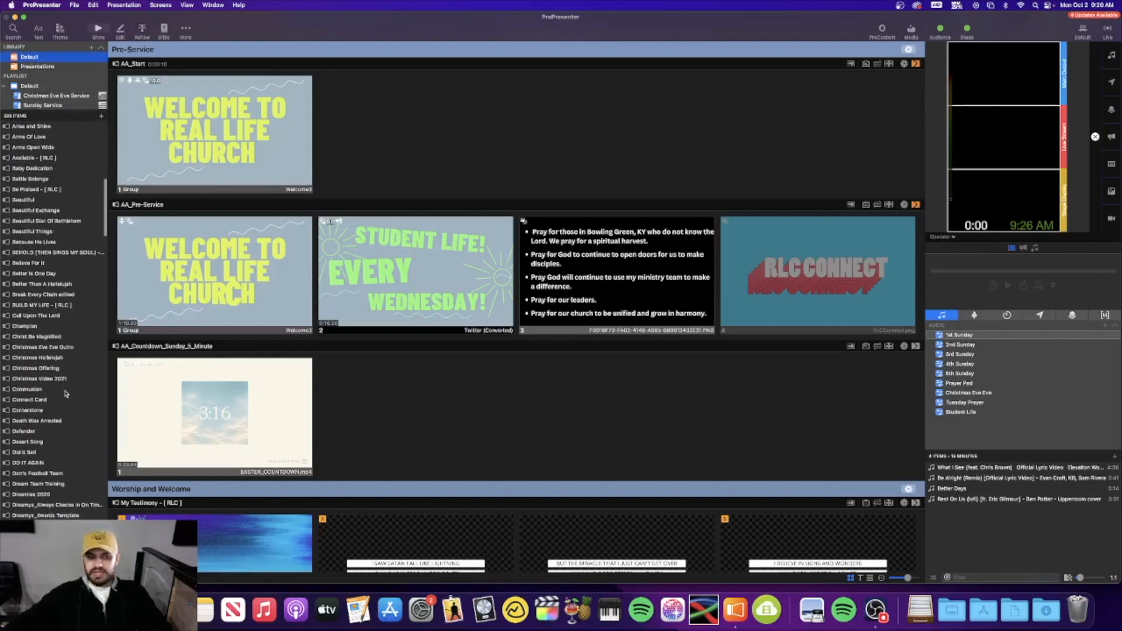
scroll(66, 395, down, 15)
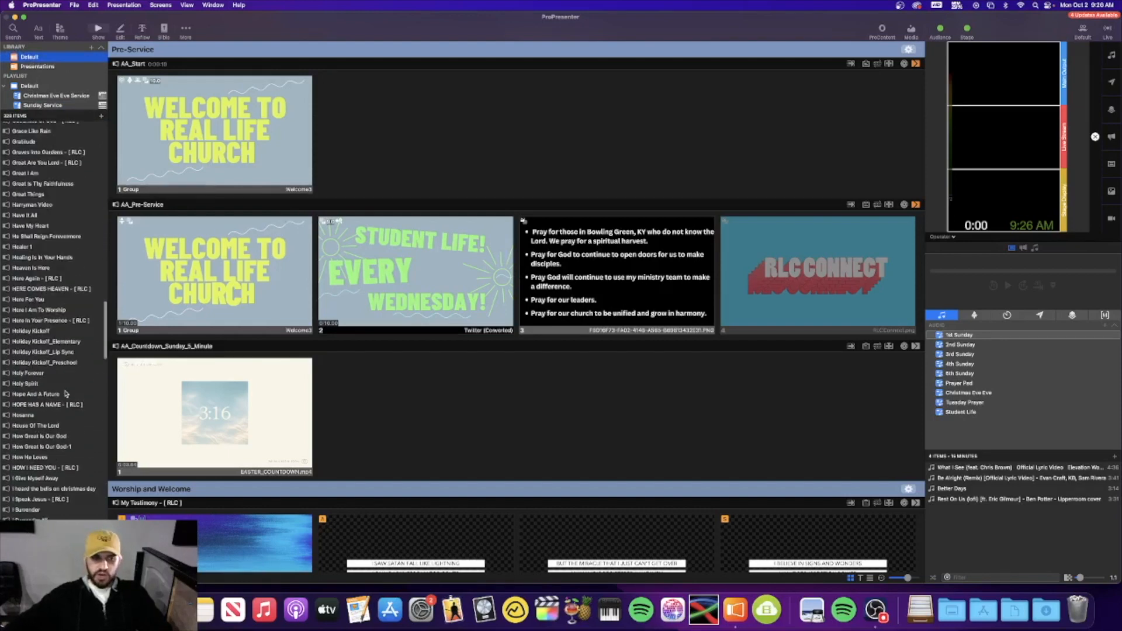
scroll(66, 395, down, 15)
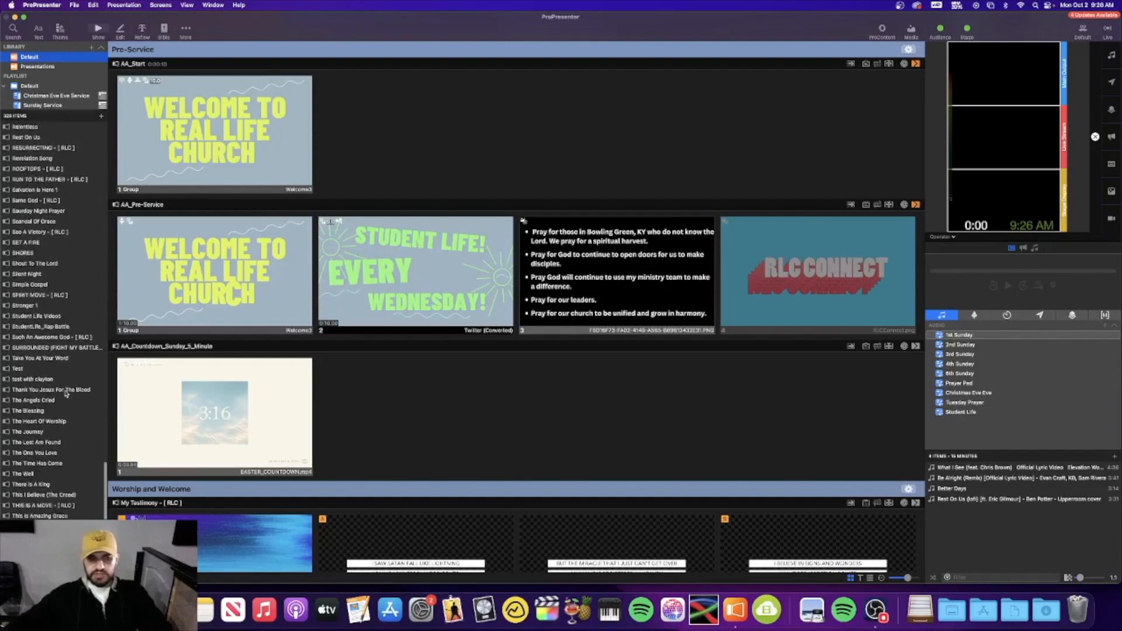
scroll(66, 394, up, 20)
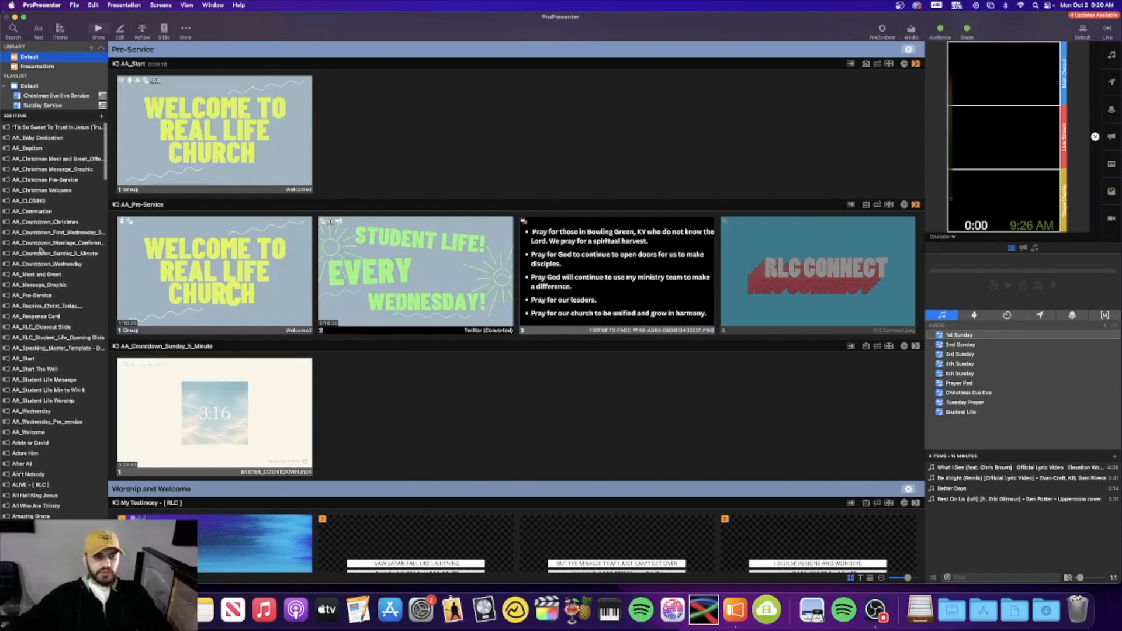
click(51, 107)
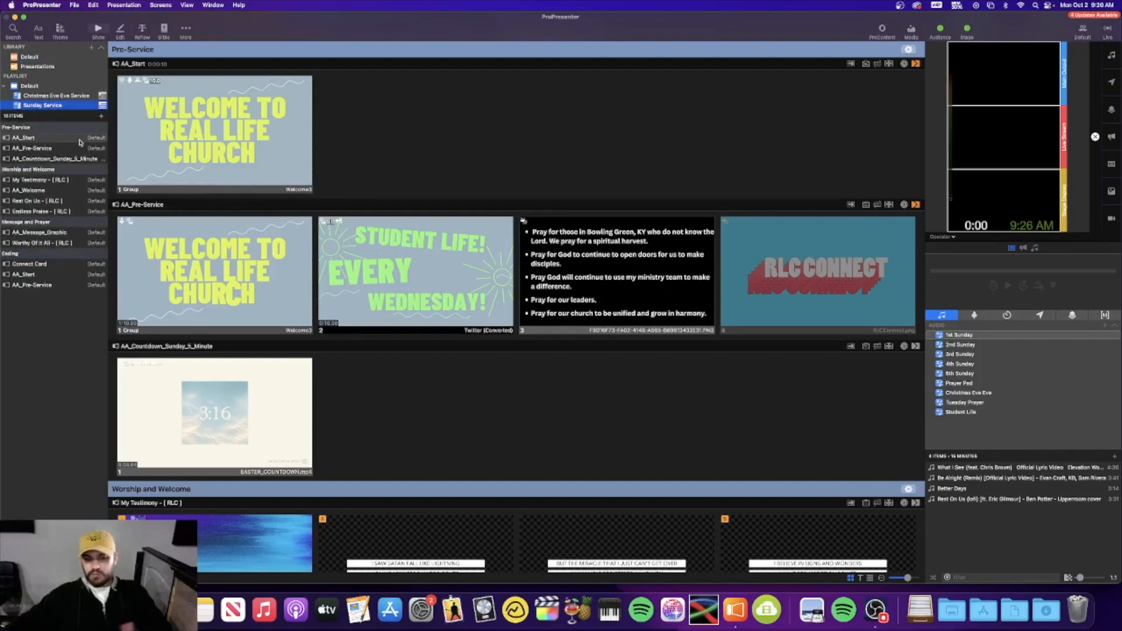
Filter the Default library by 'firm' and drag Firm Foundation (He Won't) onto Sunday Service
click(43, 58)
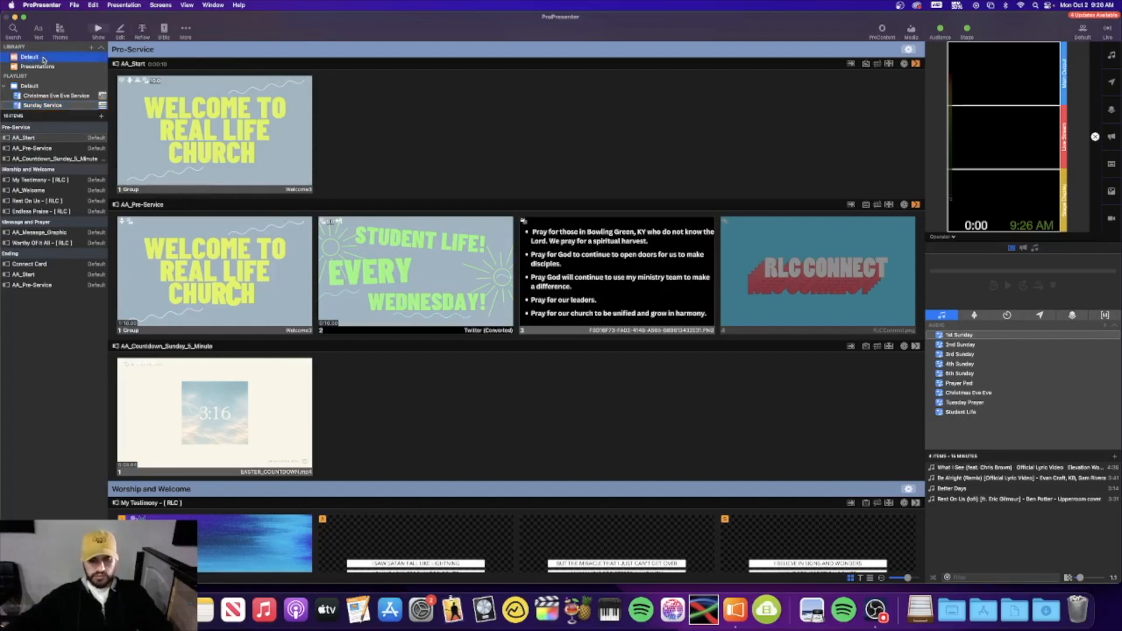
key(super+f)
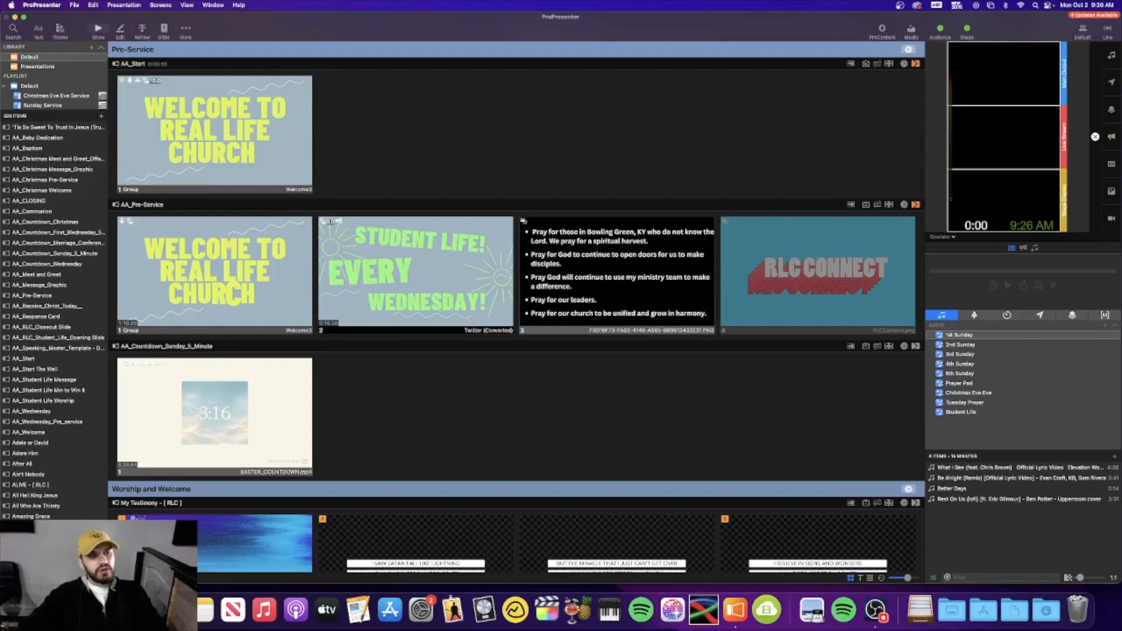
text(fir)
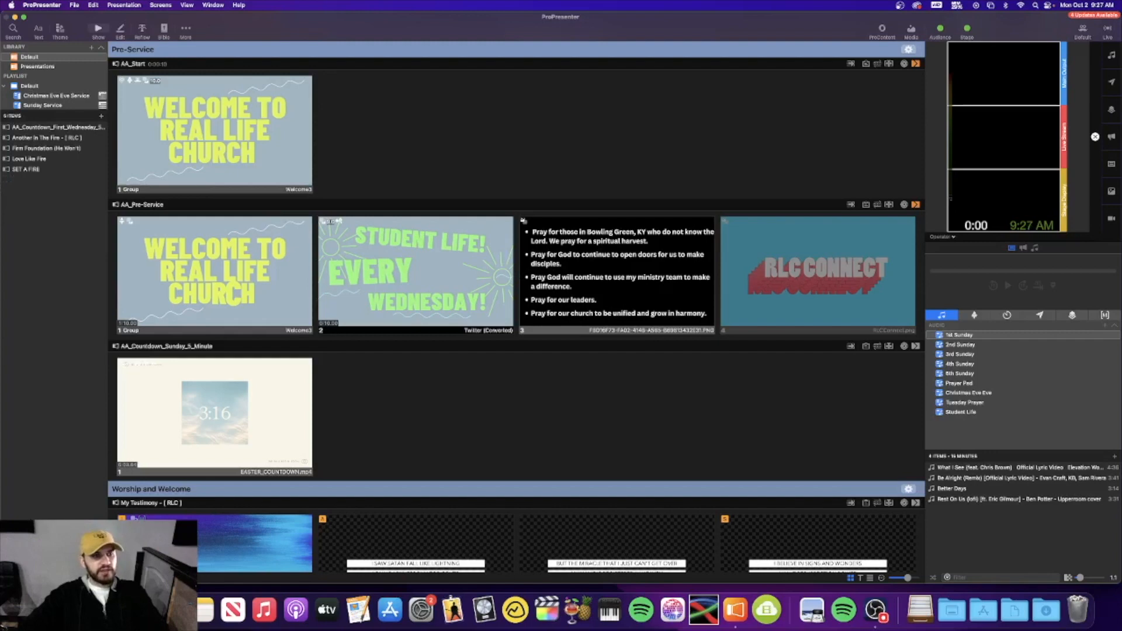
text(m)
scroll(54, 98, down, 1)
scroll(55, 98, down, 1)
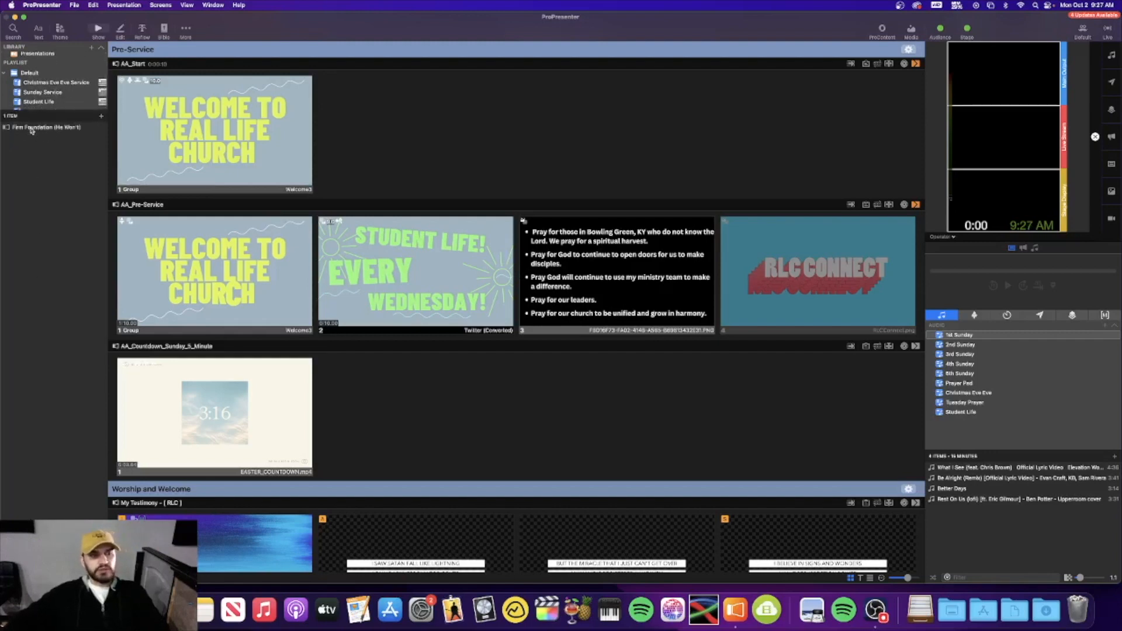
drag(32, 129, 69, 94)
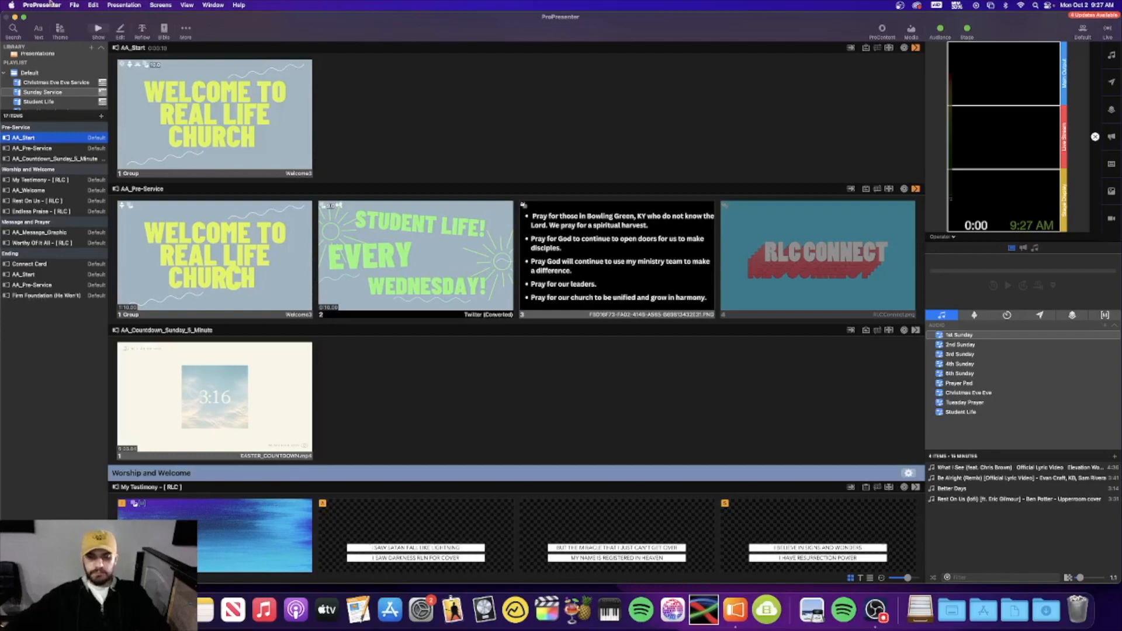
scroll(45, 90, up, 2)
Filter the Default library by 'worthy' and drag Worthy Of My Song onto the playlist
click(34, 57)
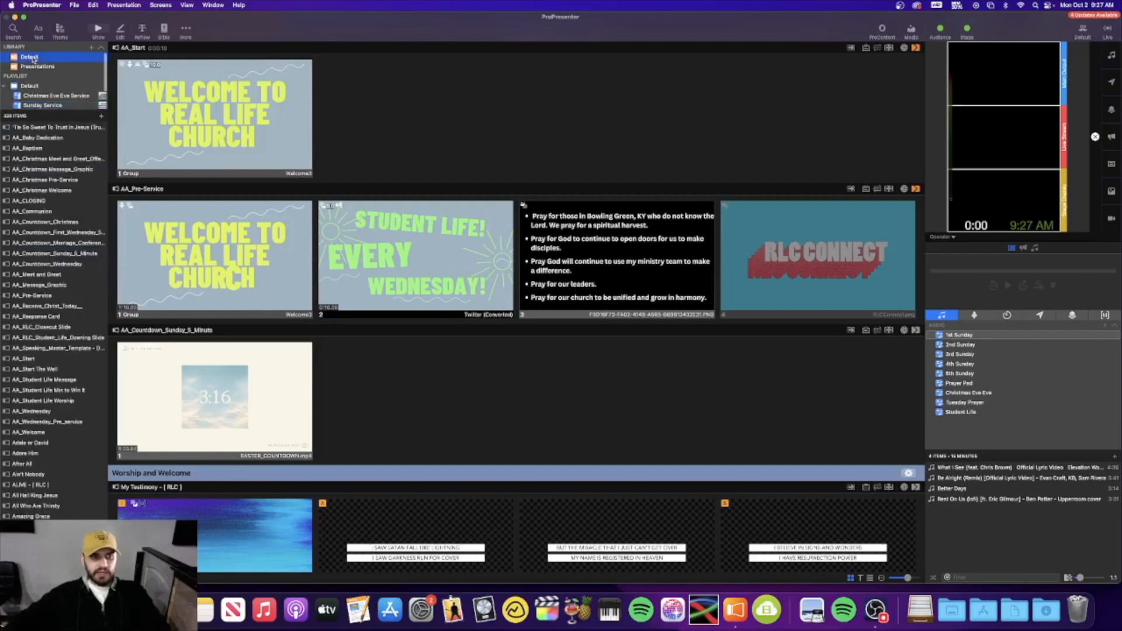
key(super+f)
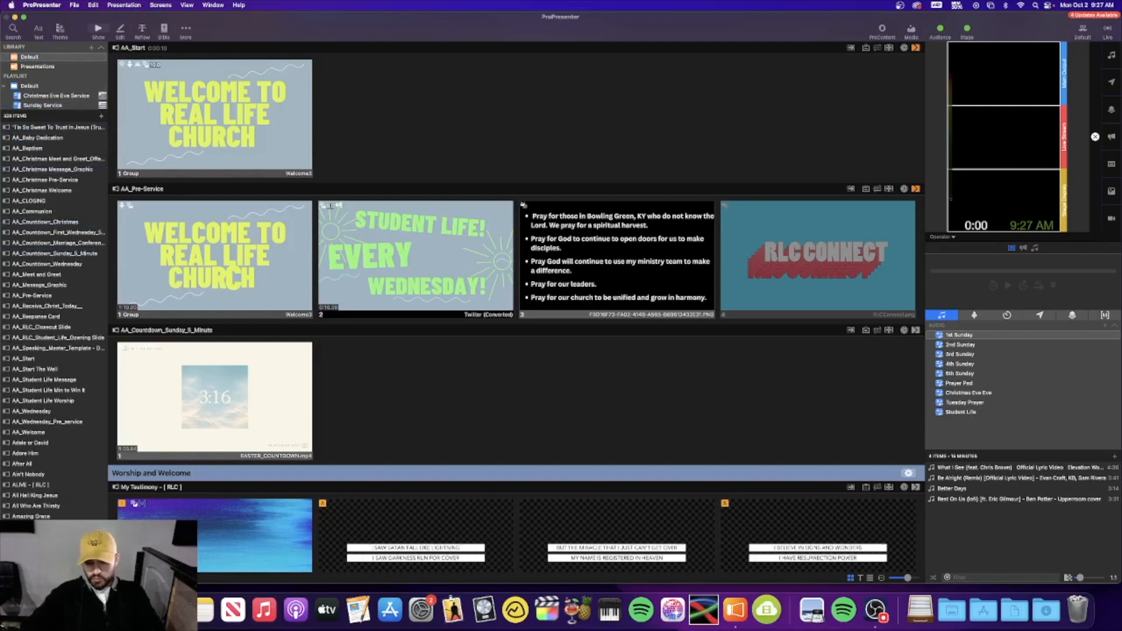
text(worthy)
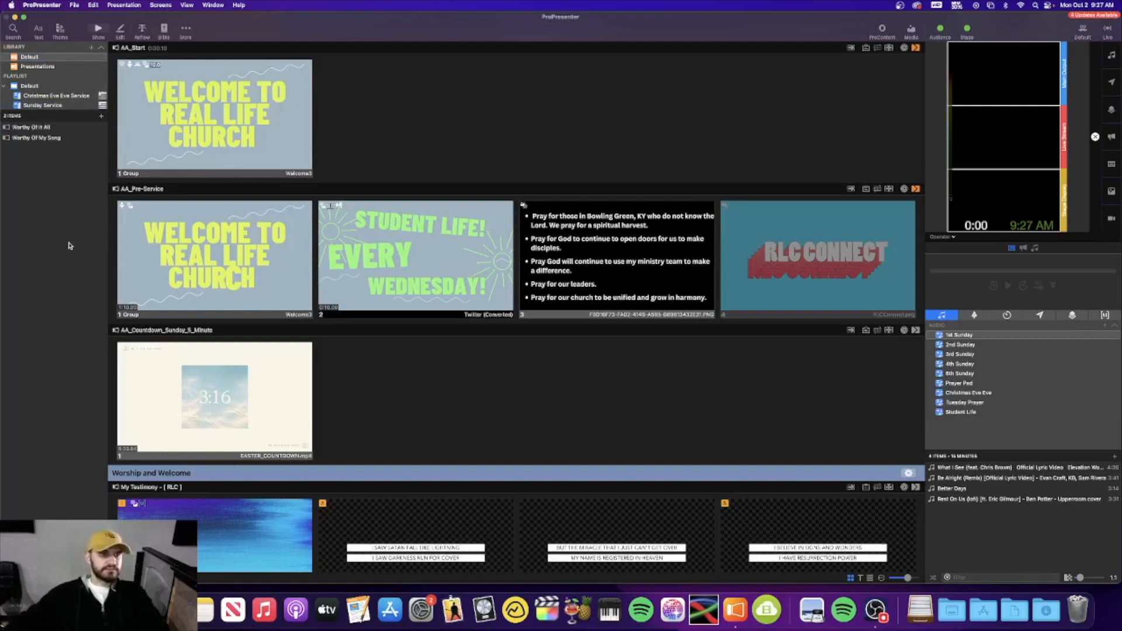
drag(36, 138, 65, 108)
Filter by 'here again', add Here Again - [ RLC ] to the playlist, and reselect Sunday Service
click(40, 58)
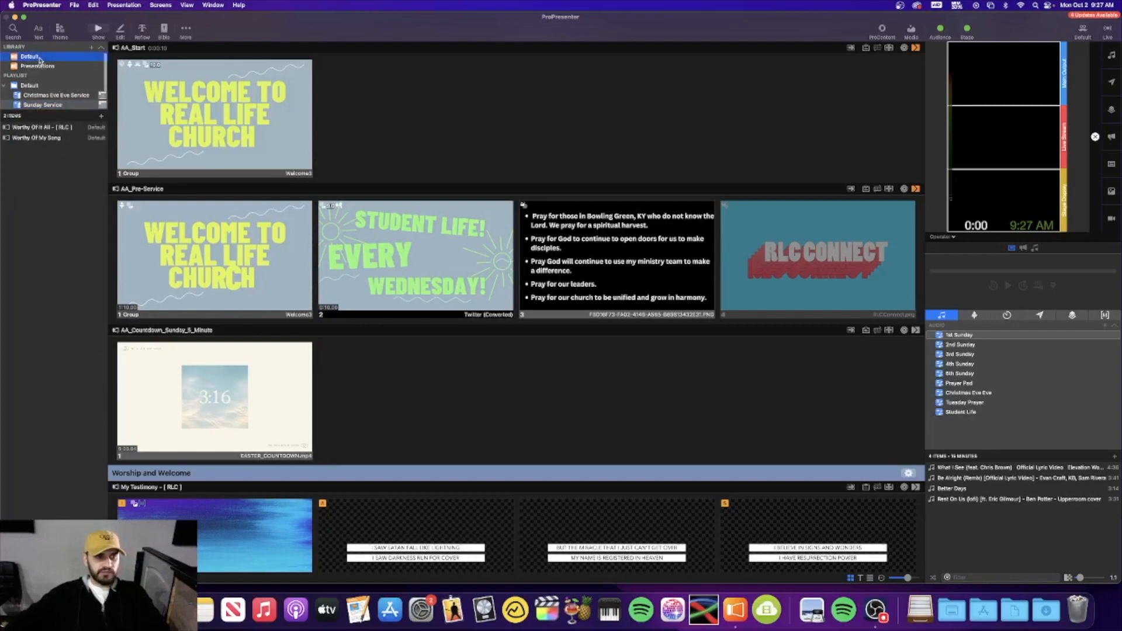
click(49, 577)
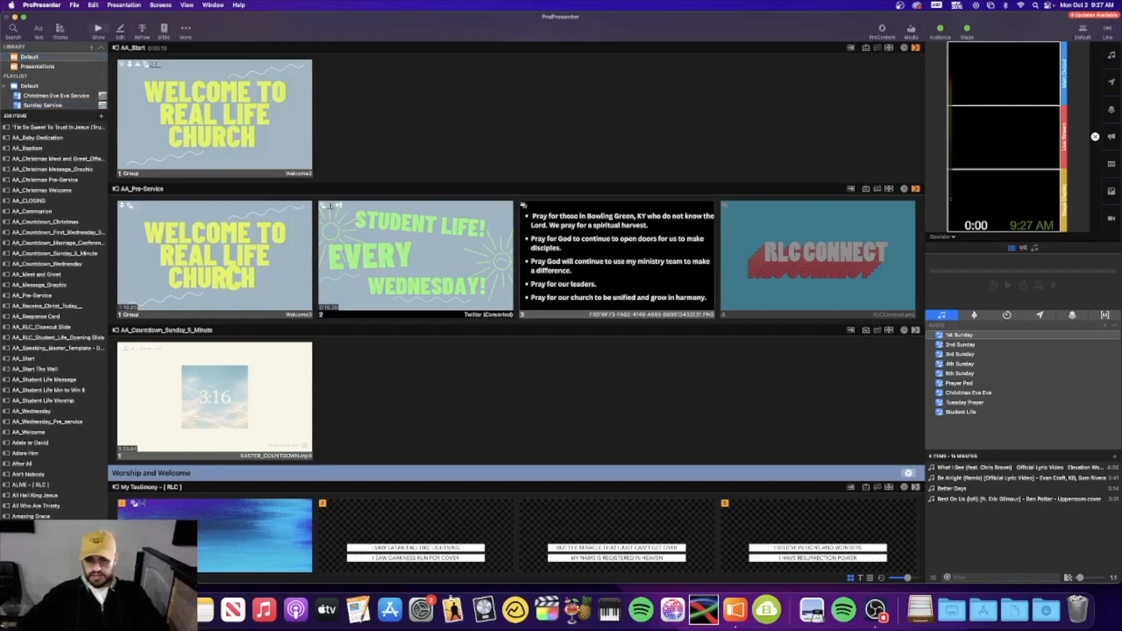
text(here again)
drag(27, 130, 59, 101)
click(59, 104)
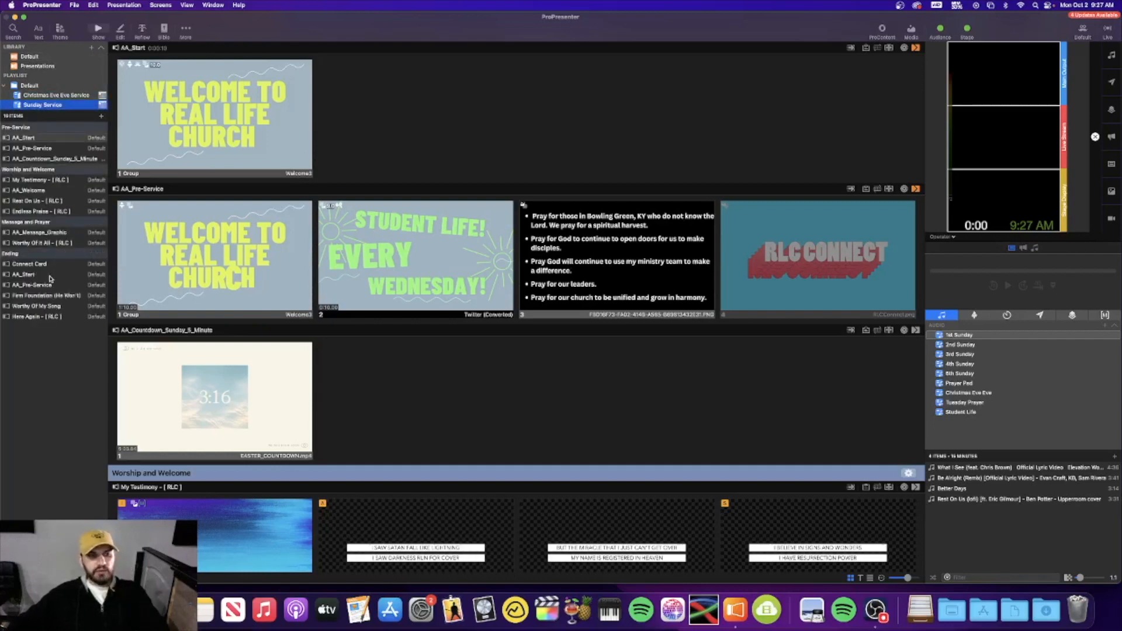
Drag both new songs below AA_Welcome in Worship and Welcome, then delete Rest On Us and Endless Praise
click(30, 296)
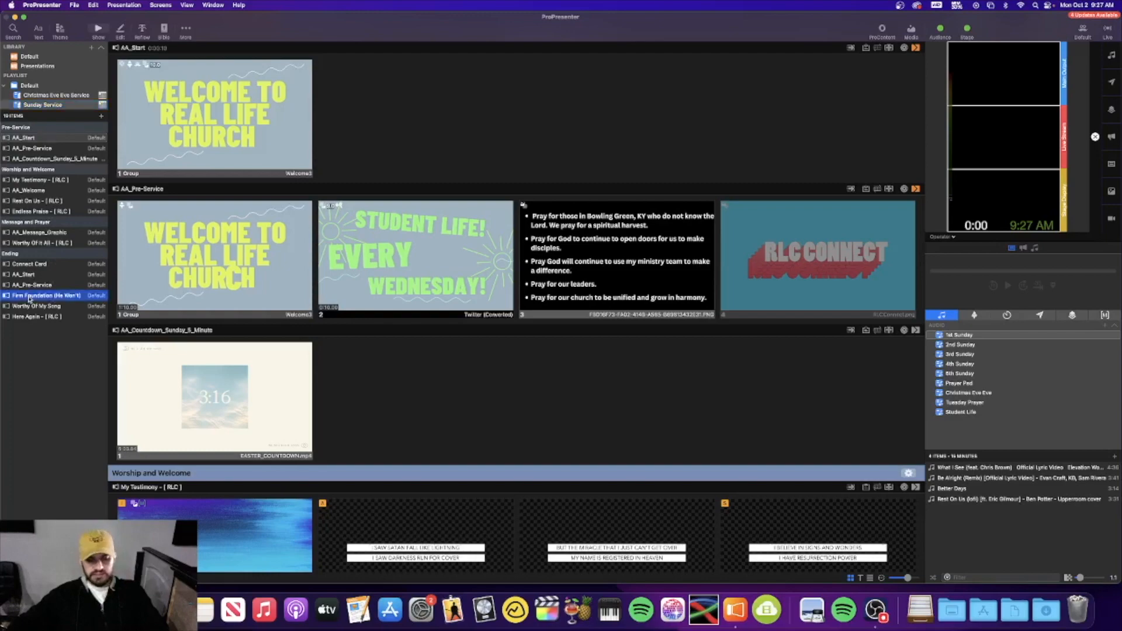
drag(32, 298, 54, 201)
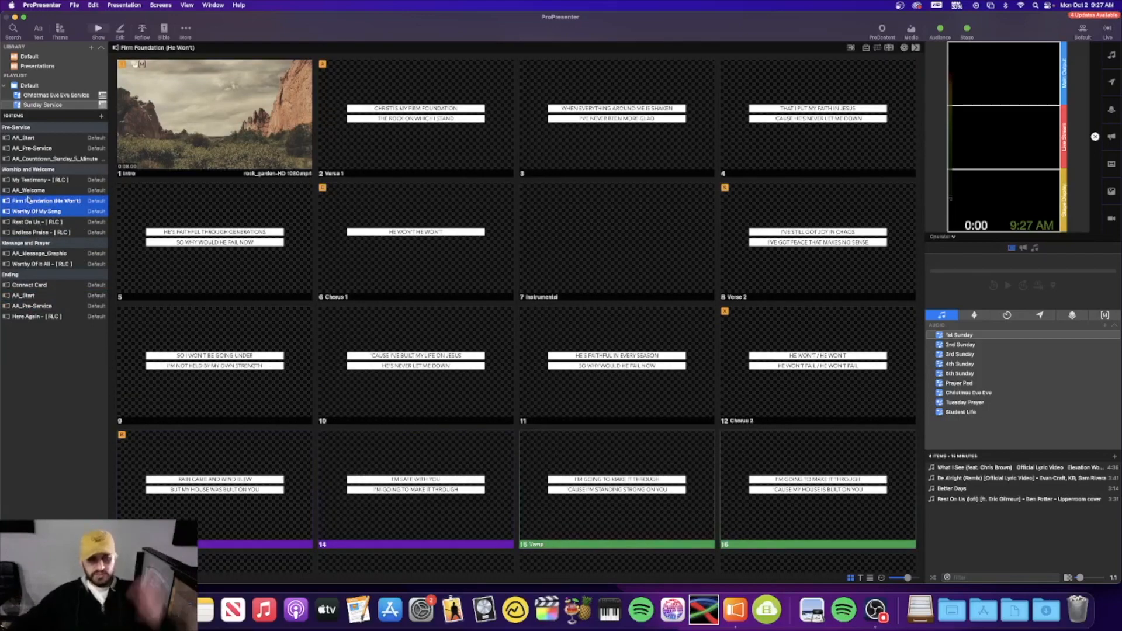
click(35, 222)
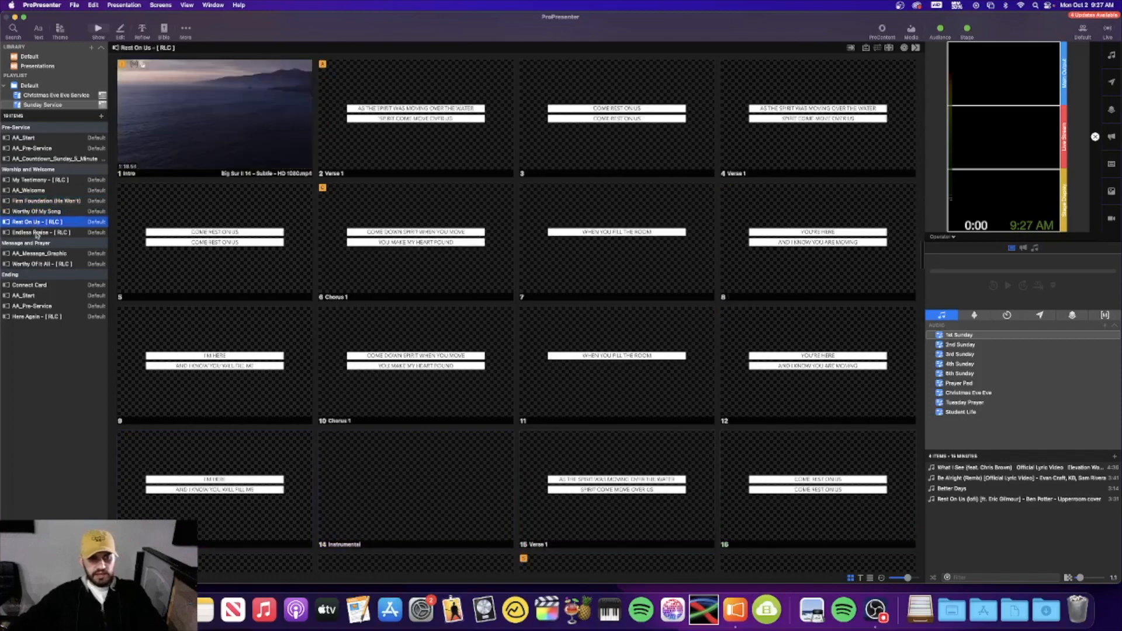
shift+click(36, 232)
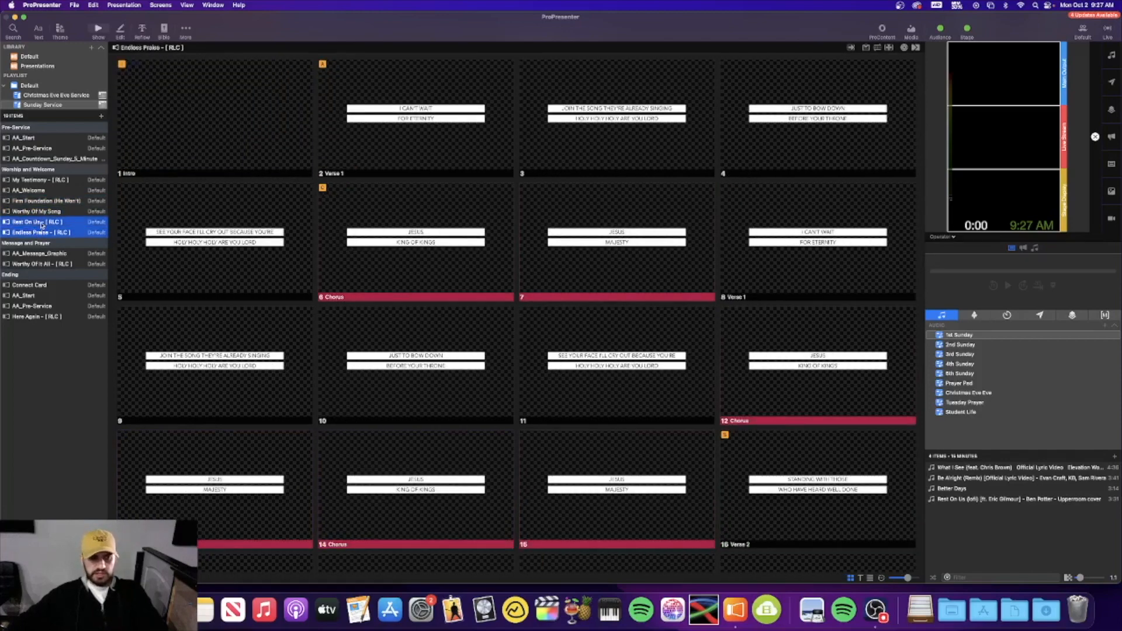
right_click(42, 225)
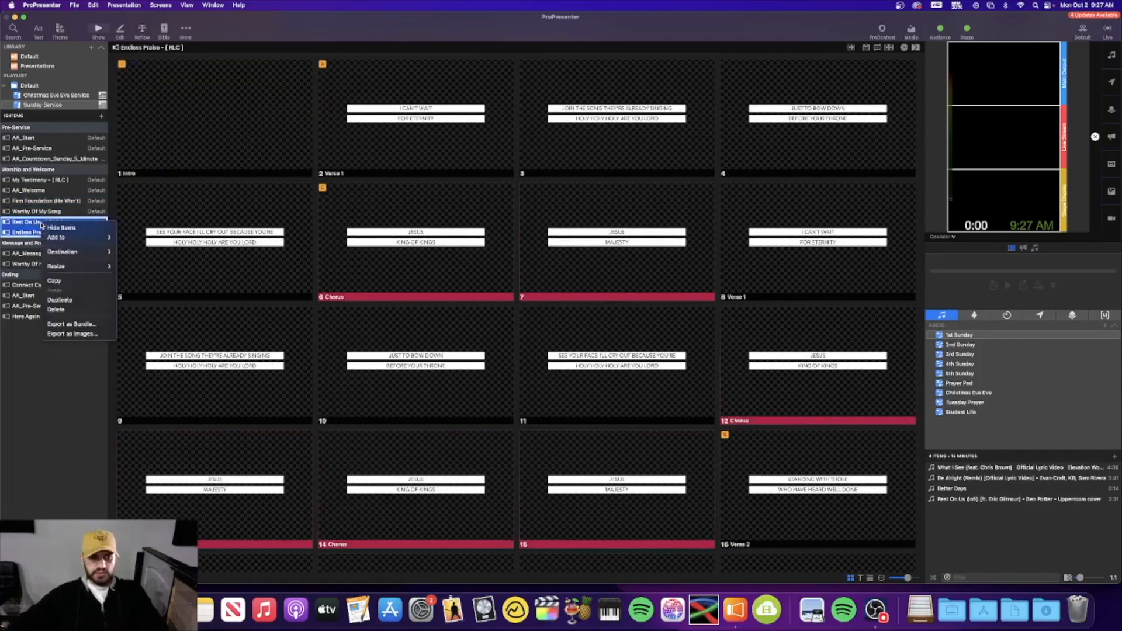
click(72, 310)
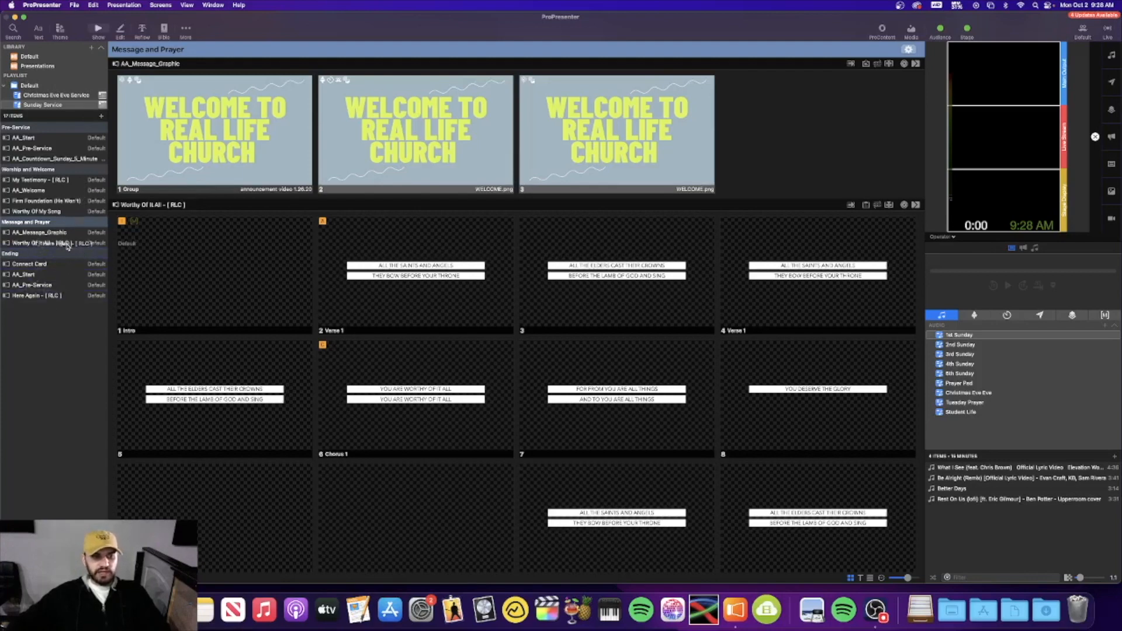
Move Here Again - [ RLC ] into Message and Prayer and delete Worthy Of It All
drag(64, 239, 65, 240)
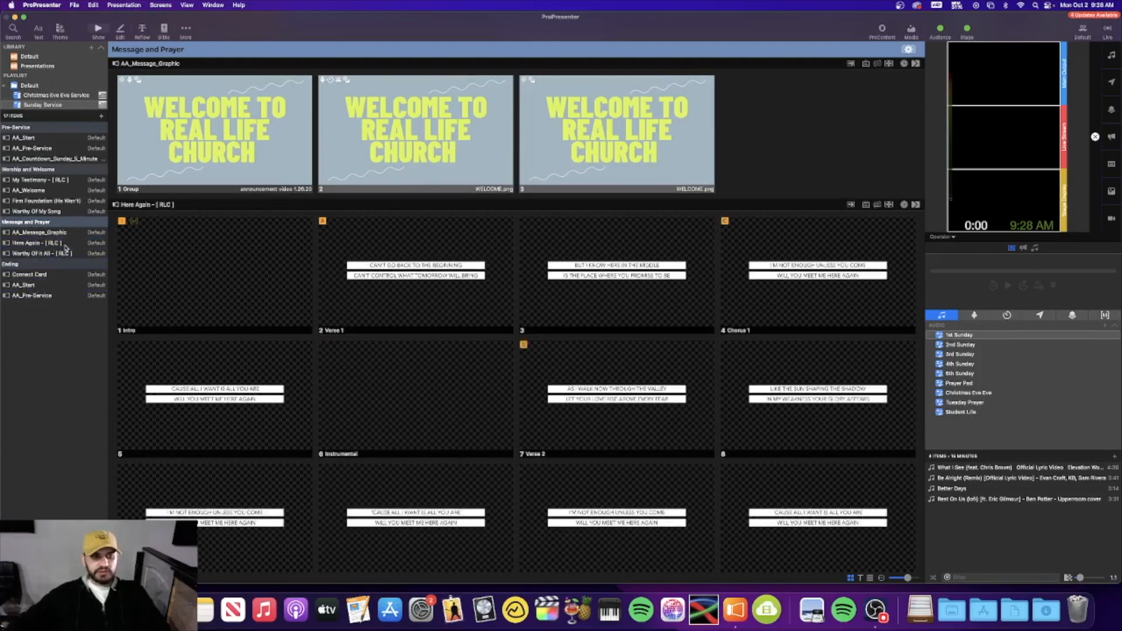
right_click(52, 255)
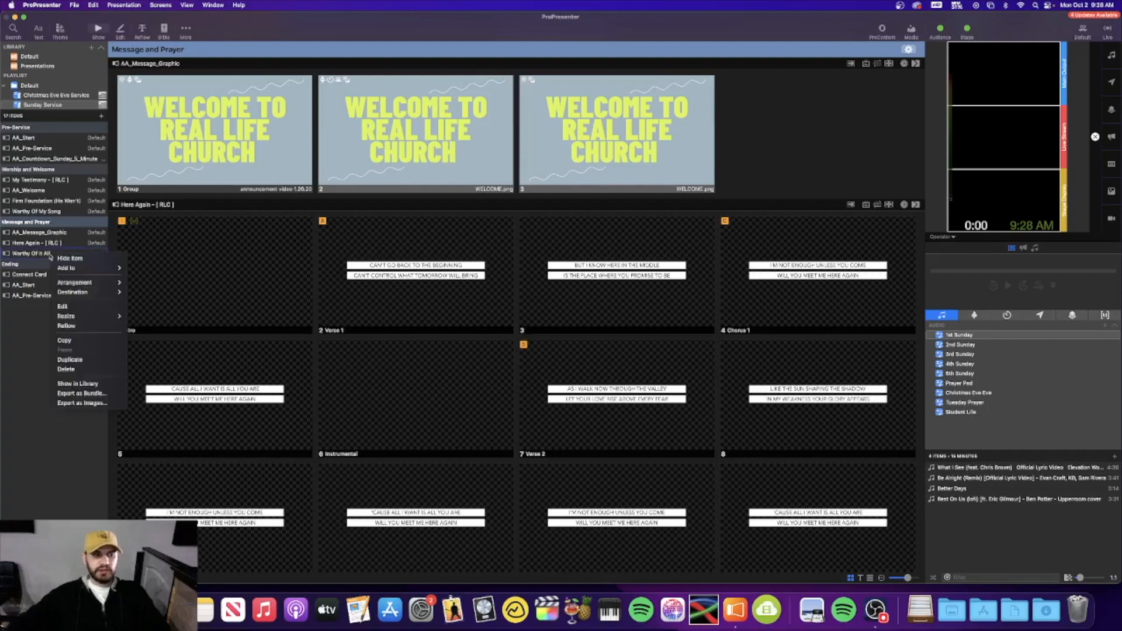
click(71, 370)
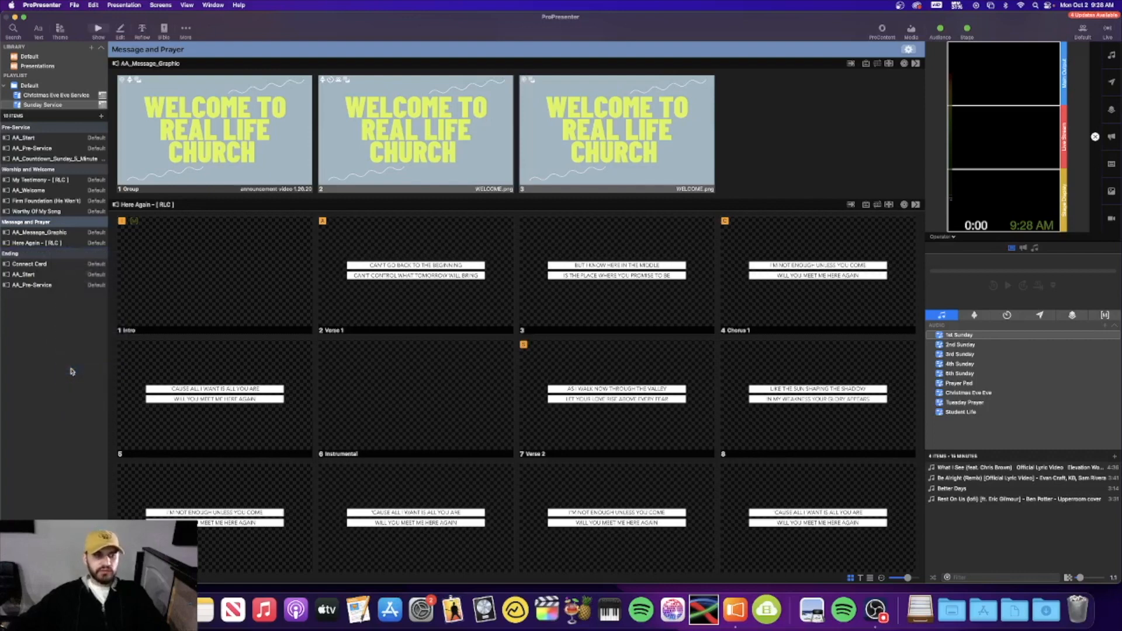
click(38, 56)
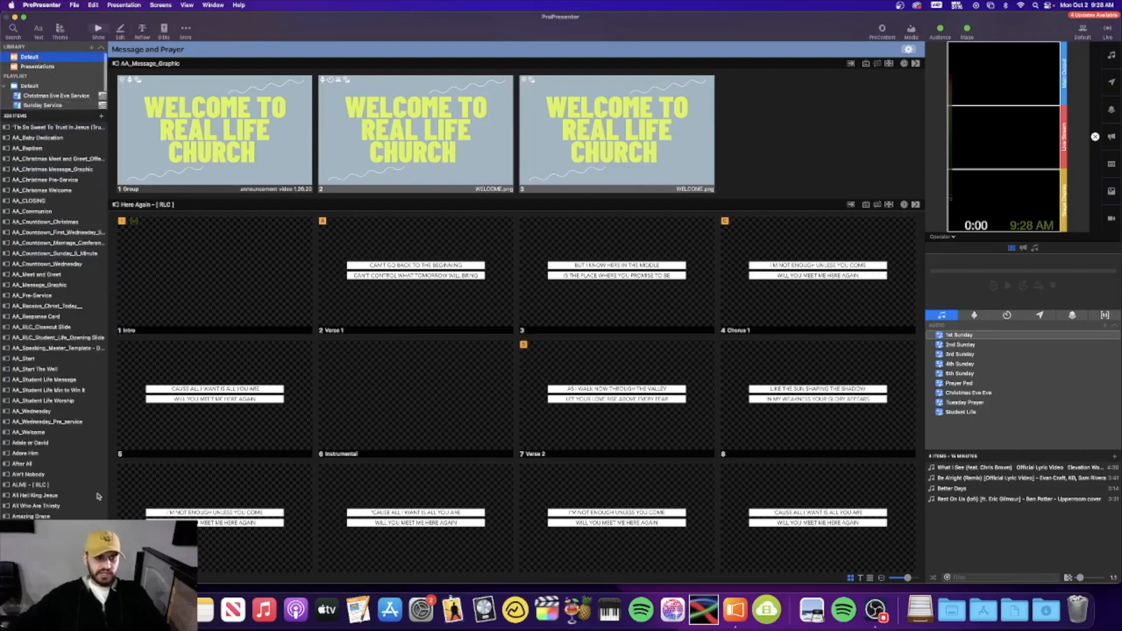
Filter the library by 'worthy', return to Sunday Service, and open Firm Foundation (He Won't)
key(super+f)
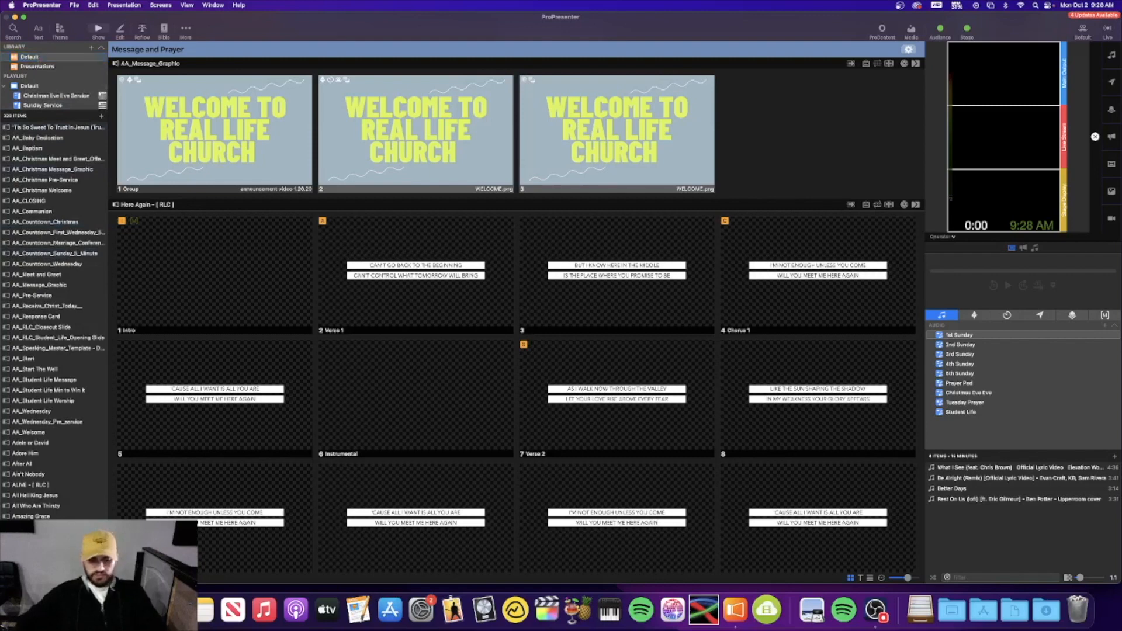
text(worthy)
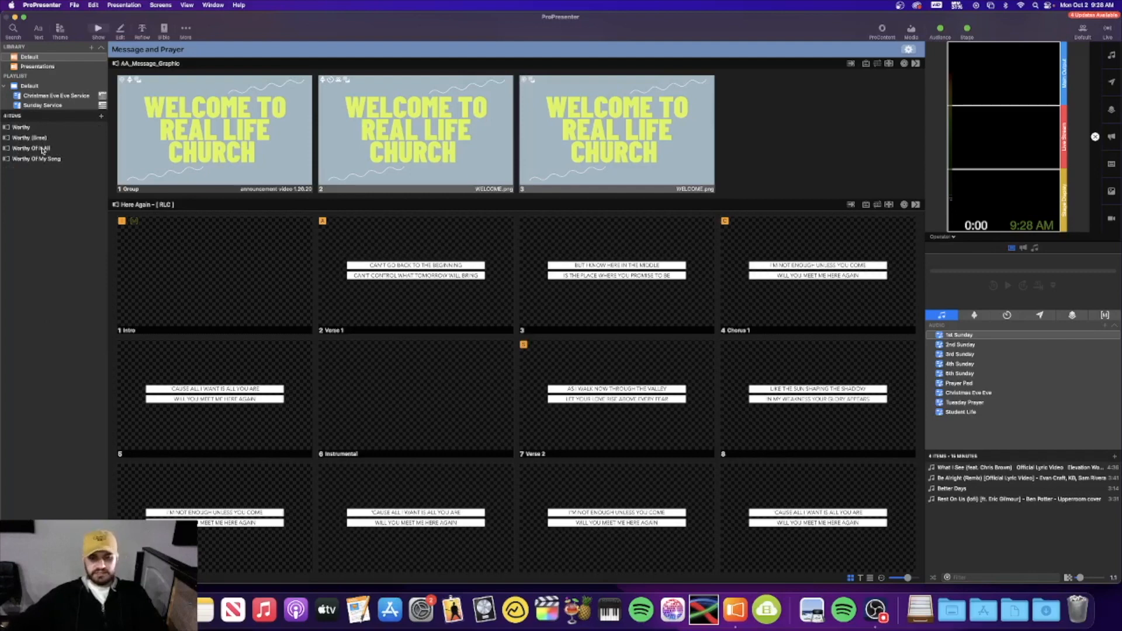
click(39, 105)
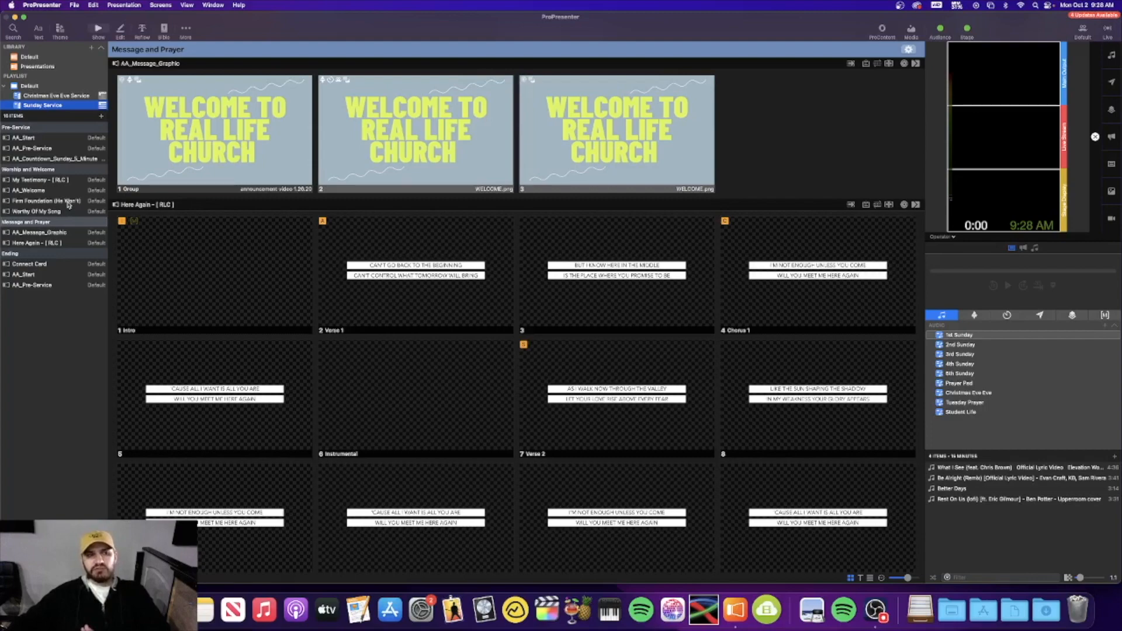
click(69, 201)
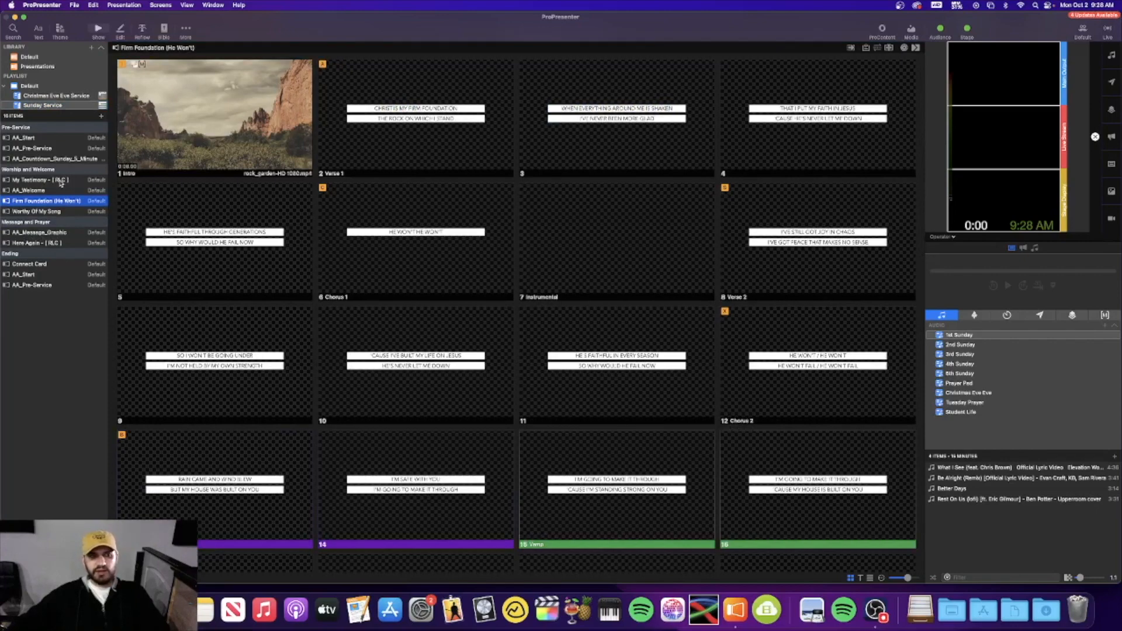
click(52, 214)
click(47, 252)
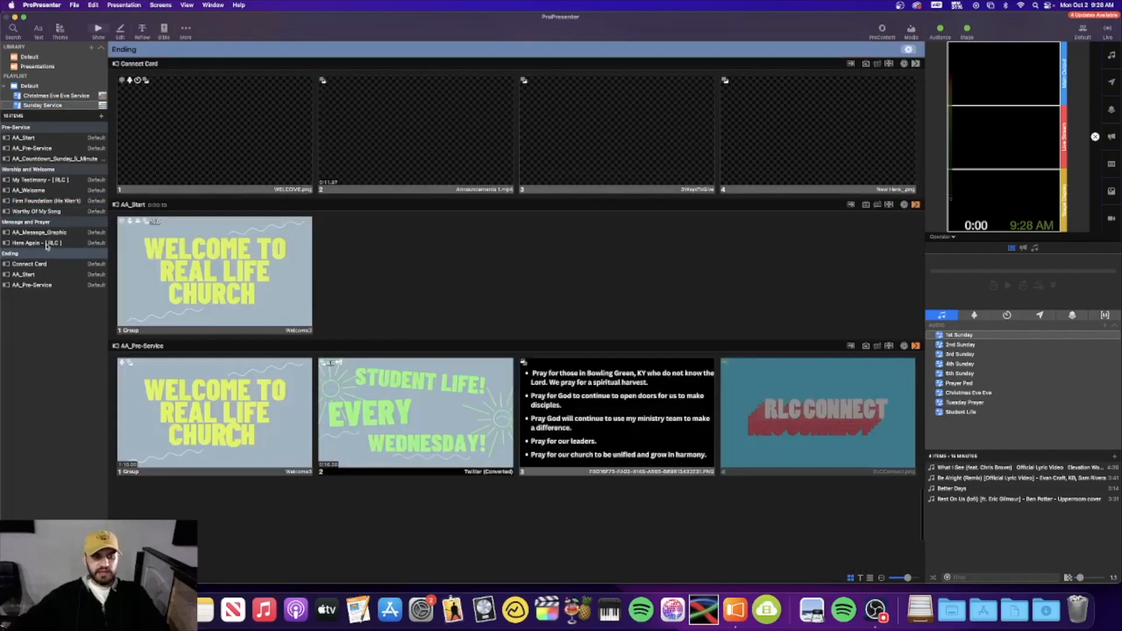
click(54, 212)
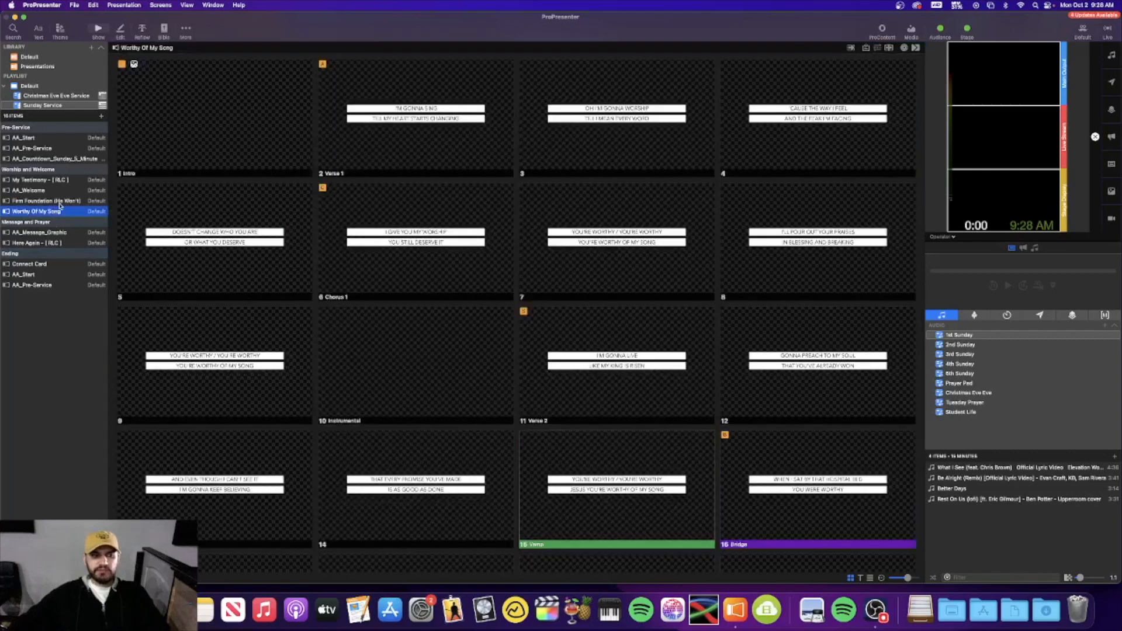
click(59, 202)
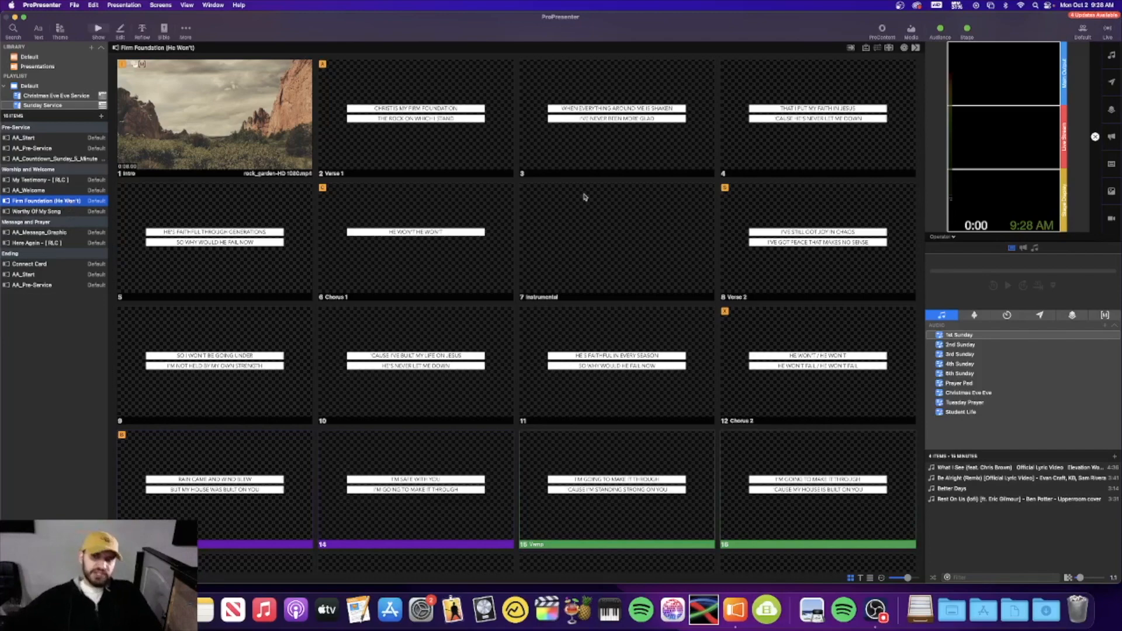
scroll(360, 224, down, 5)
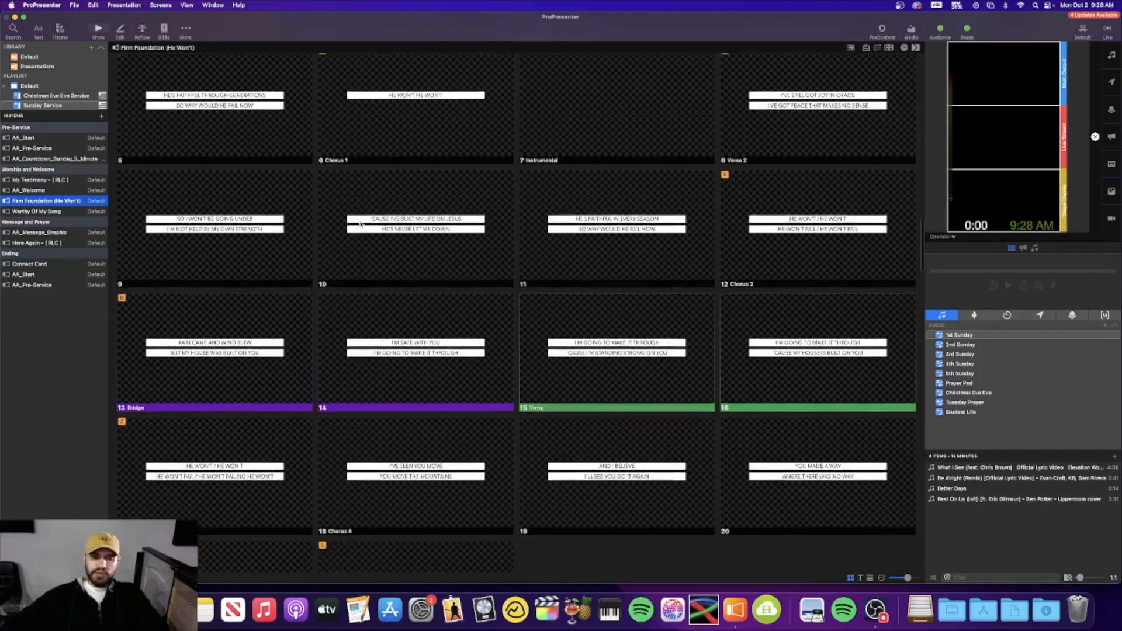
scroll(359, 224, up, 5)
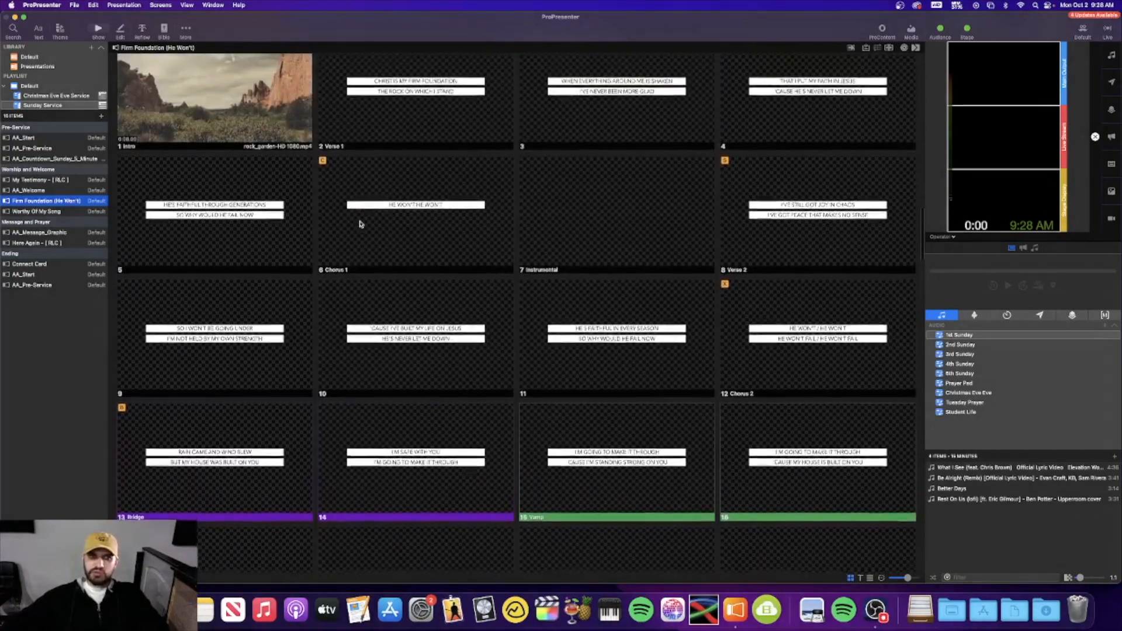
scroll(360, 223, up, 1)
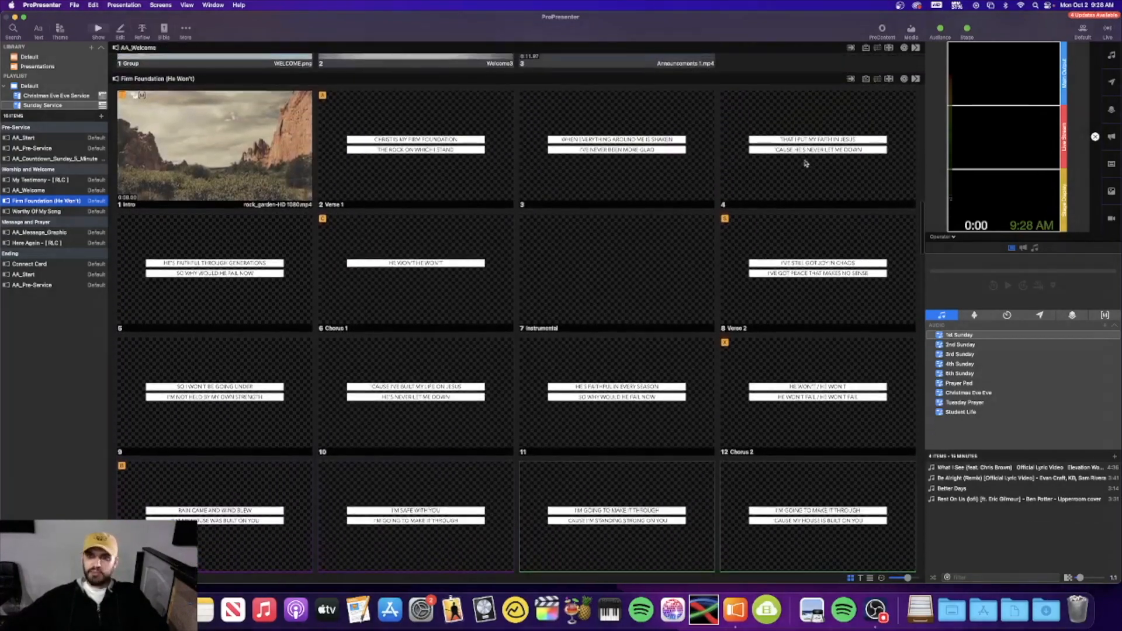
Apply the RLC arrangement to Firm Foundation (He Won't) and review its 50 slides
click(877, 80)
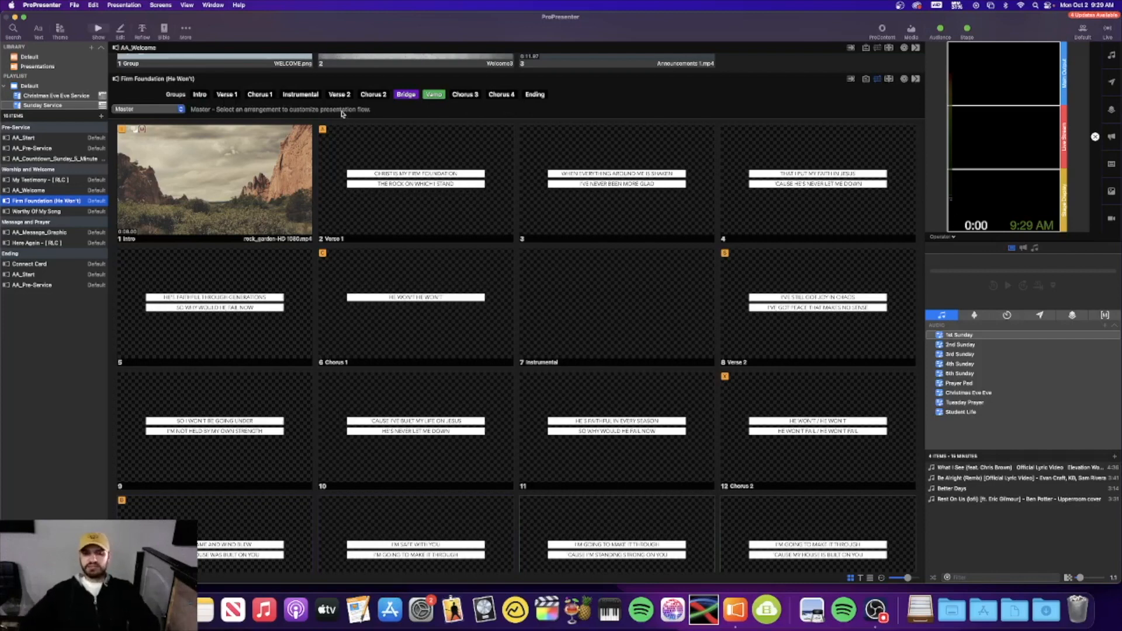
click(159, 111)
click(161, 143)
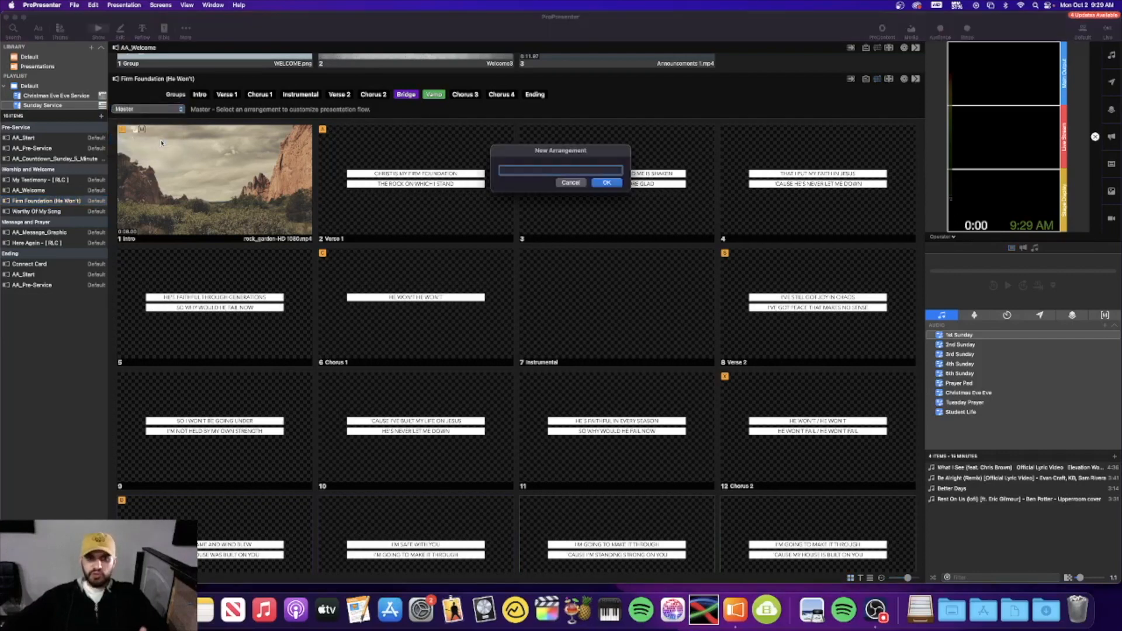
click(568, 182)
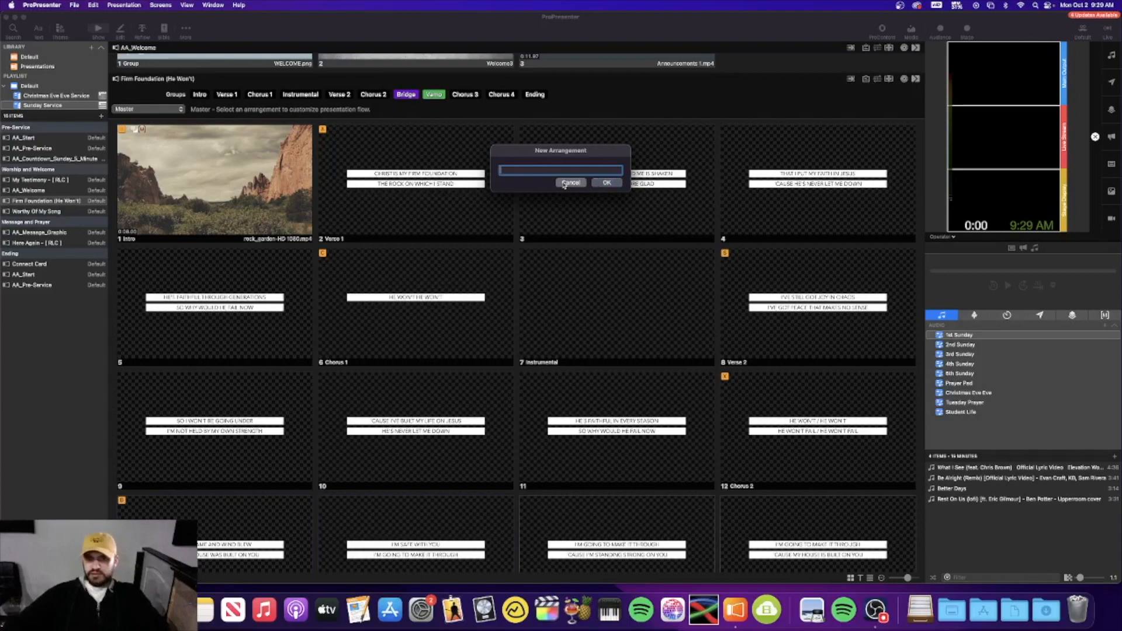
click(132, 109)
click(146, 126)
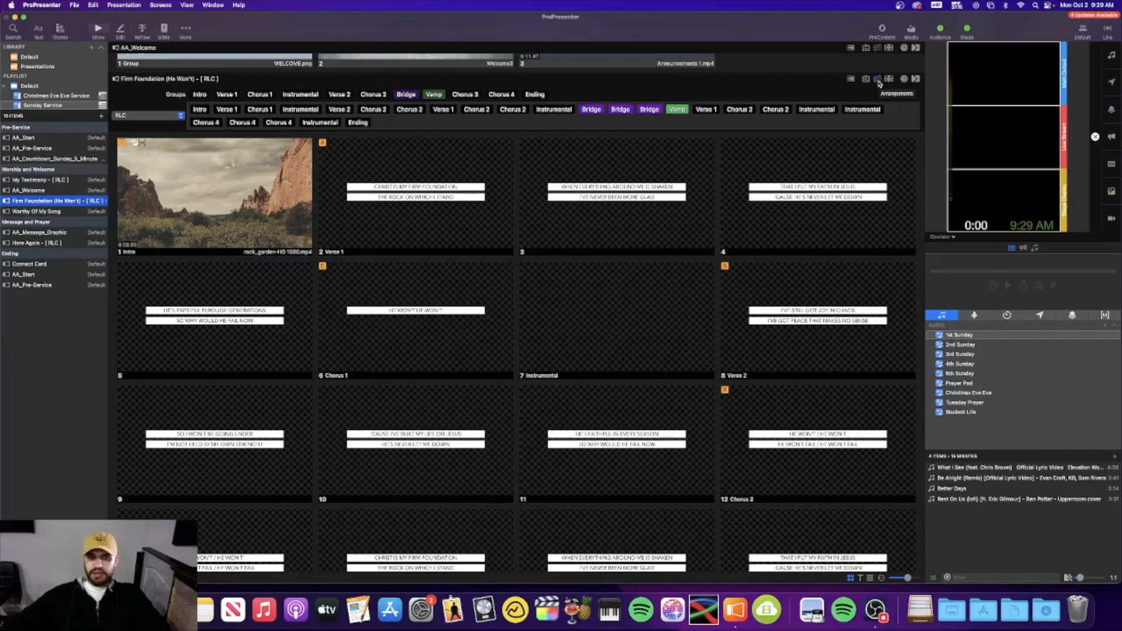
scroll(573, 212, down, 10)
scroll(385, 274, down, 15)
scroll(384, 274, down, 5)
scroll(385, 275, up, 15)
scroll(385, 274, up, 10)
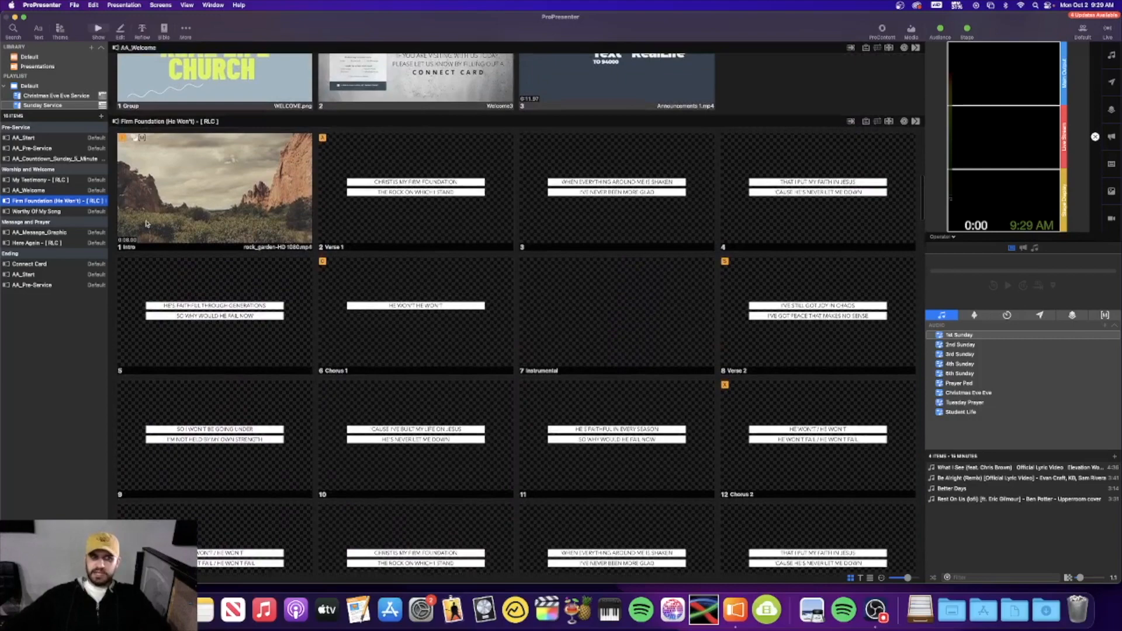
Open Worthy Of My Song and apply RLC, keeping three Bridges after the Instrumental
click(69, 213)
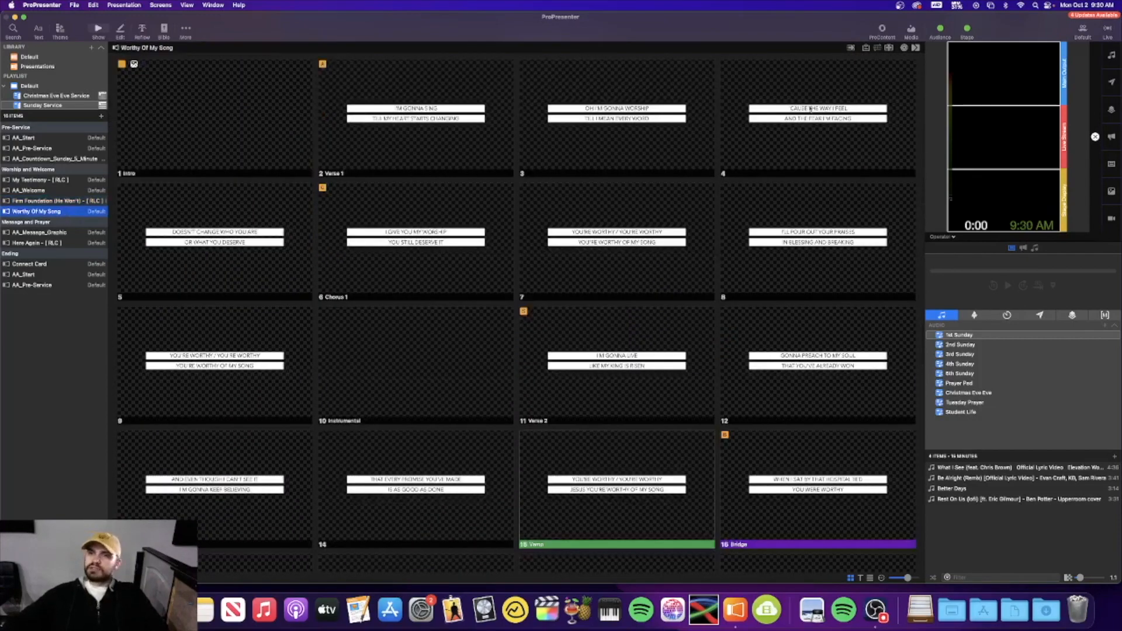
click(879, 50)
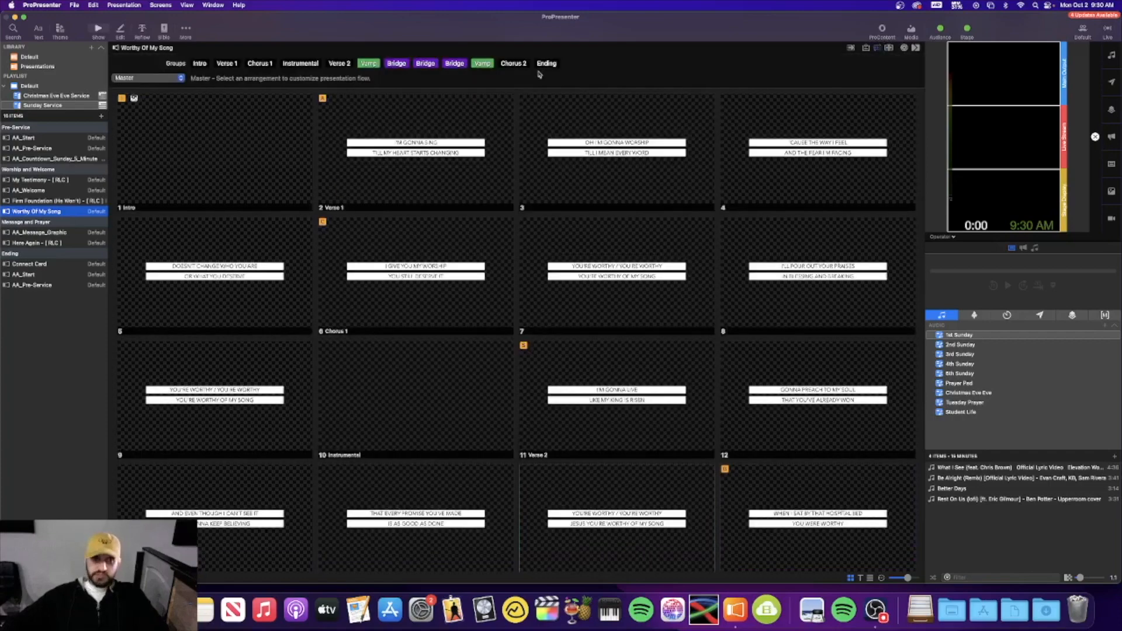
click(132, 78)
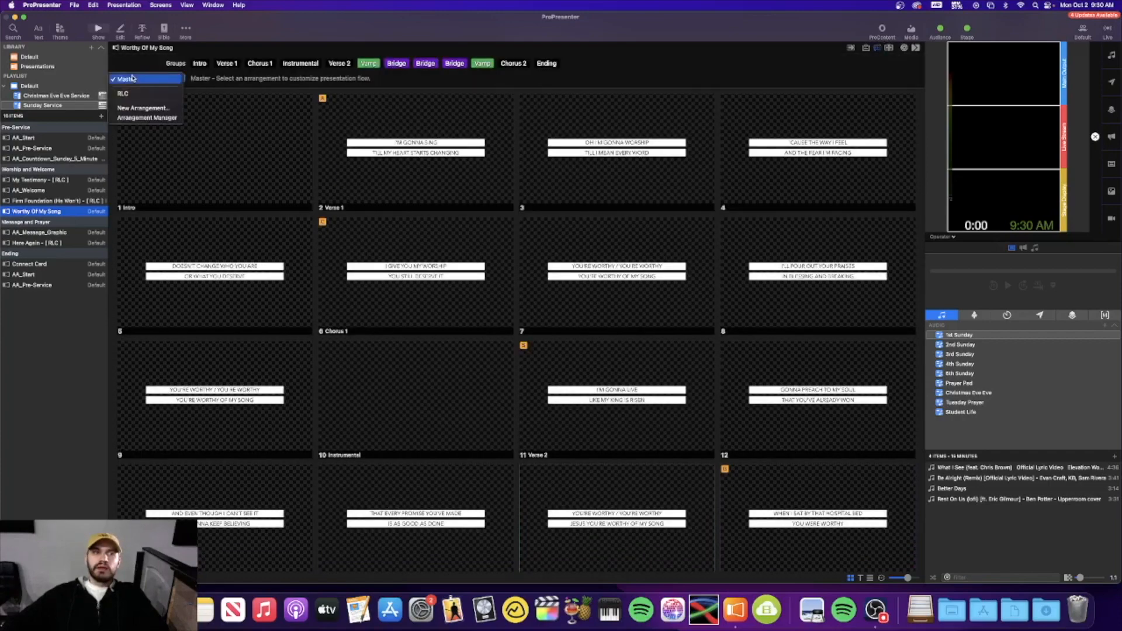
click(160, 95)
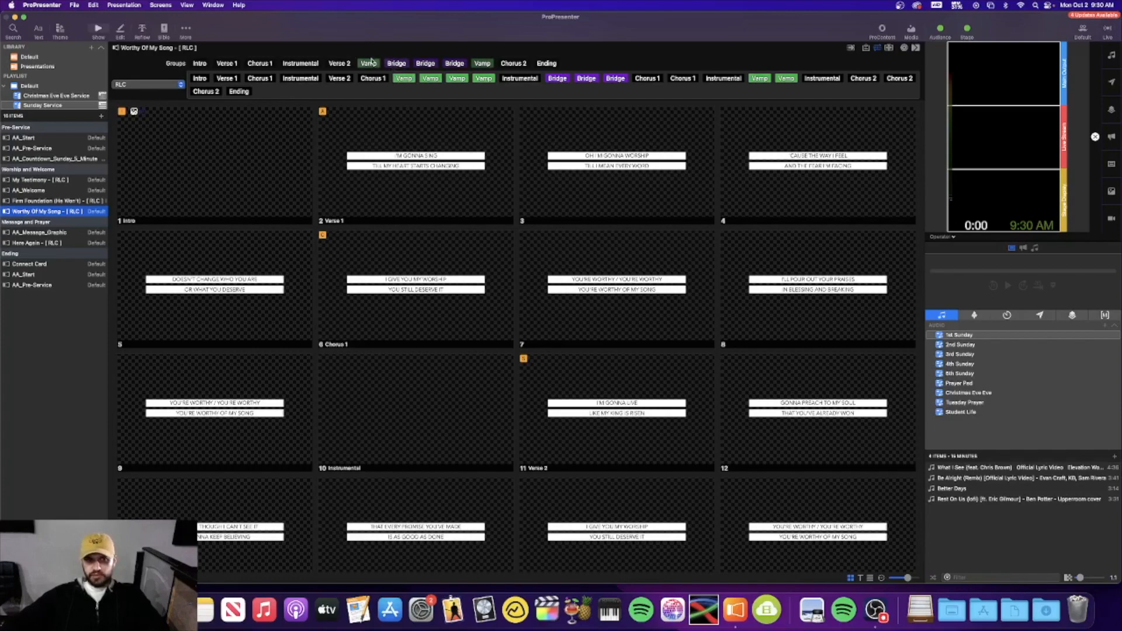
drag(396, 64, 541, 82)
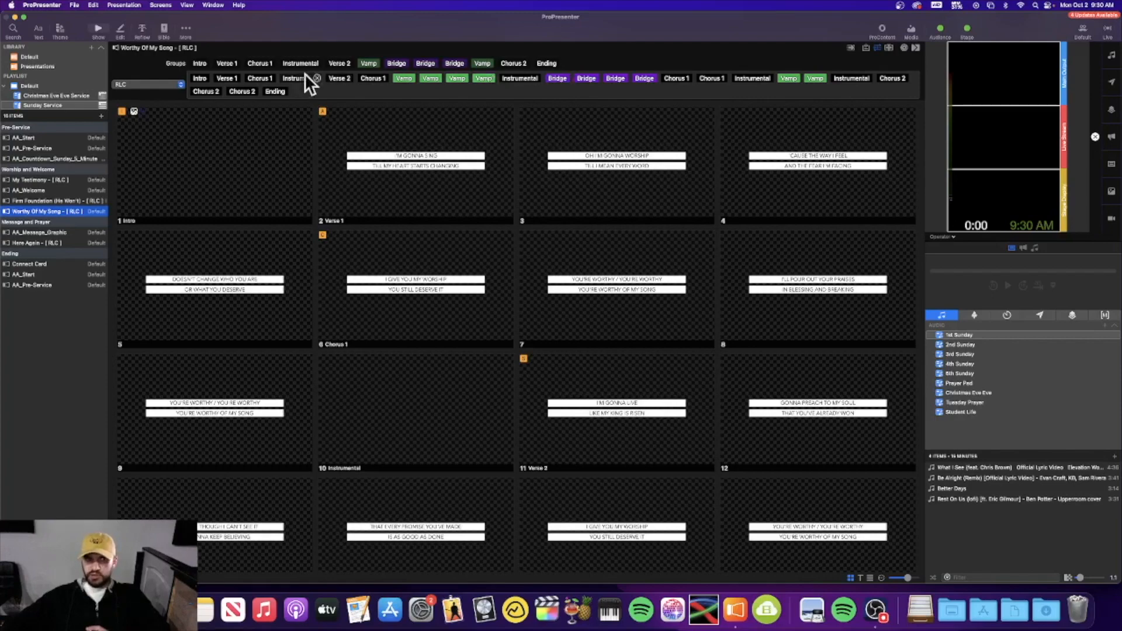
click(565, 79)
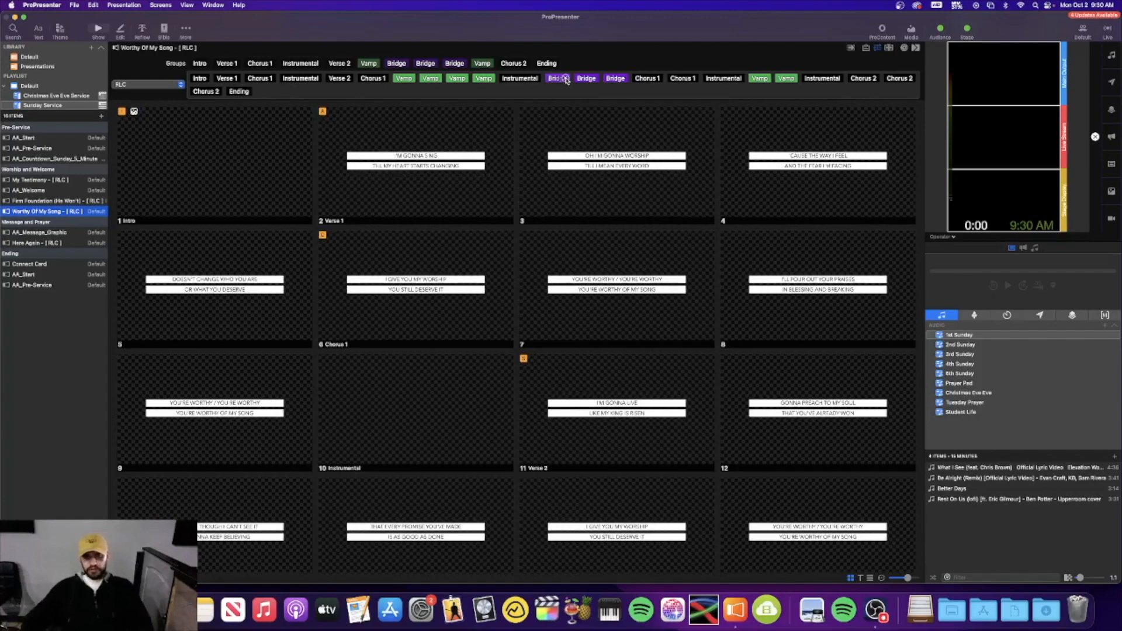
click(878, 50)
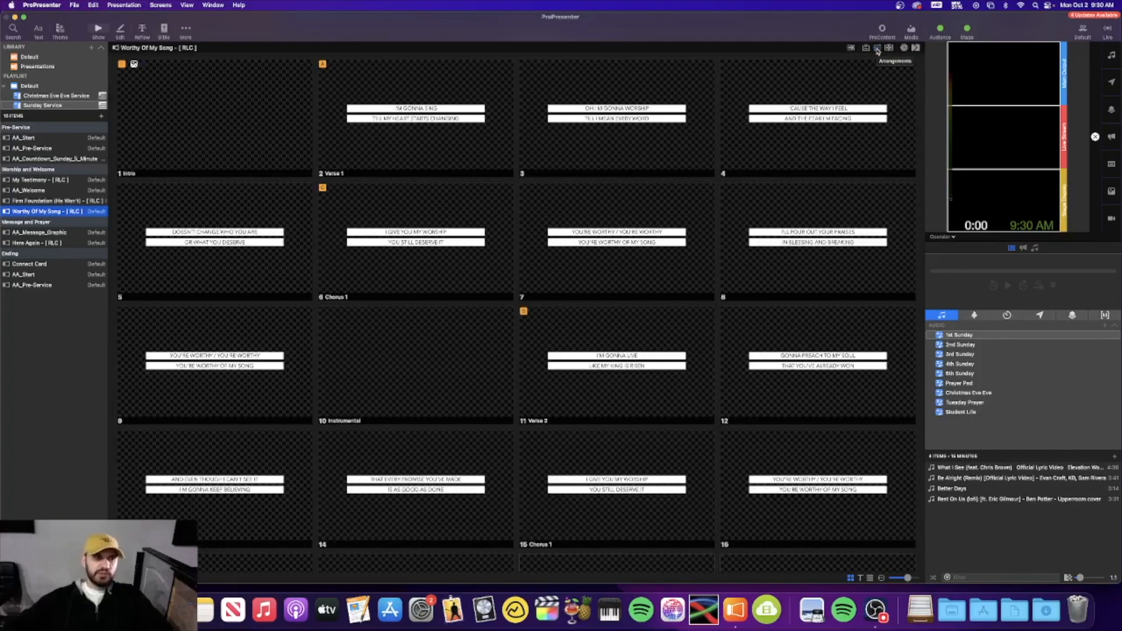
Confirm Here Again uses the RLC arrangement, then open My Testimony - [ RLC ]'s slides
click(56, 244)
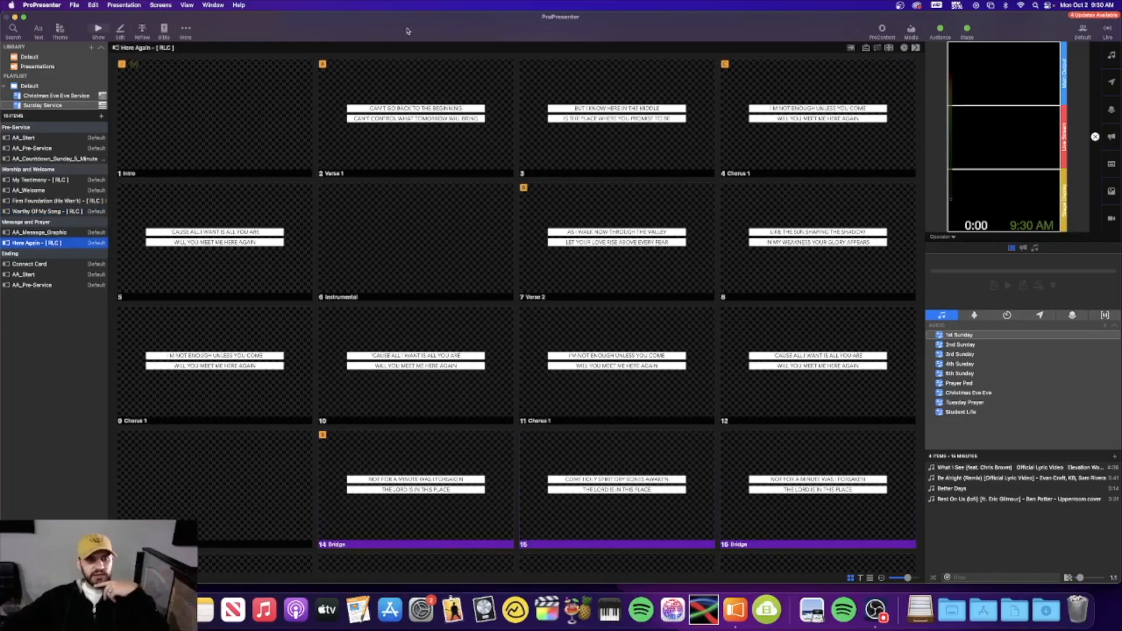
click(878, 49)
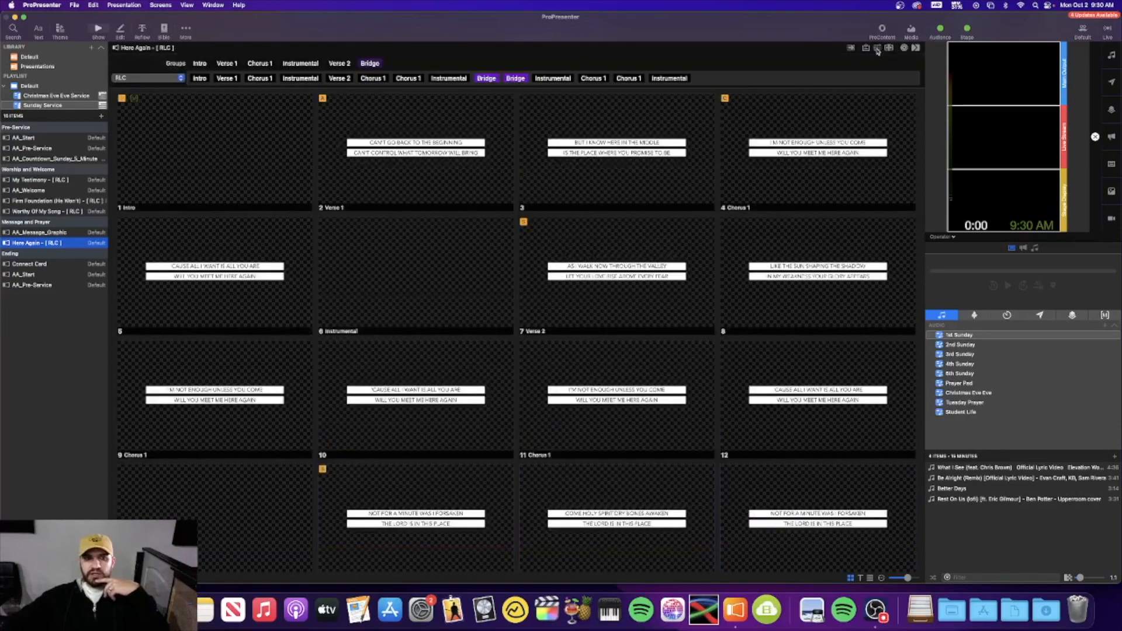
click(878, 51)
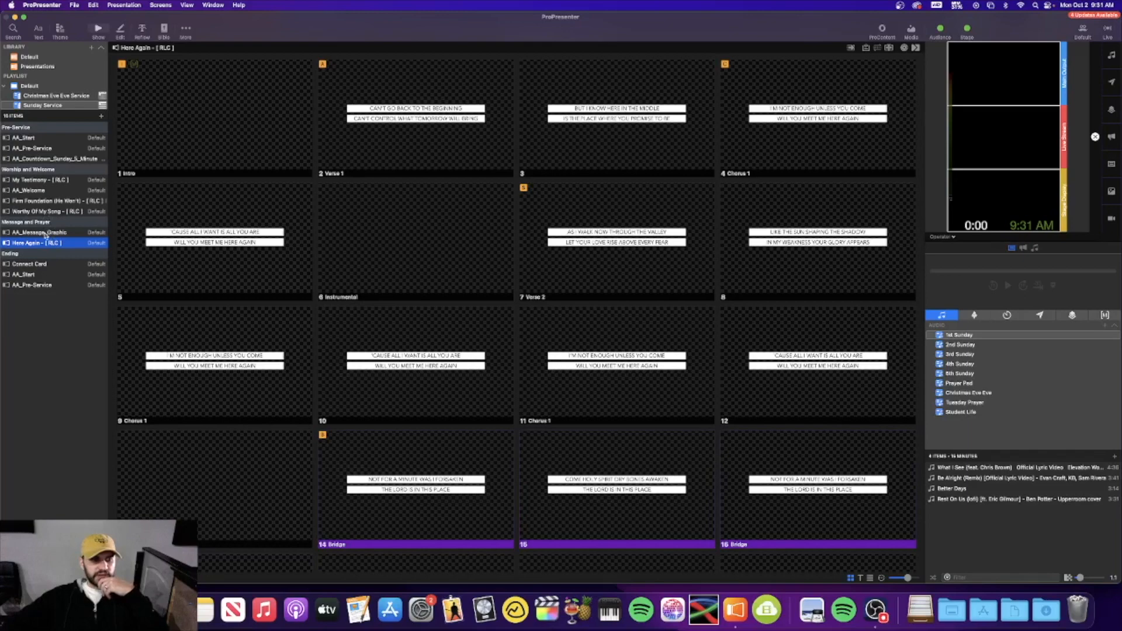
click(58, 201)
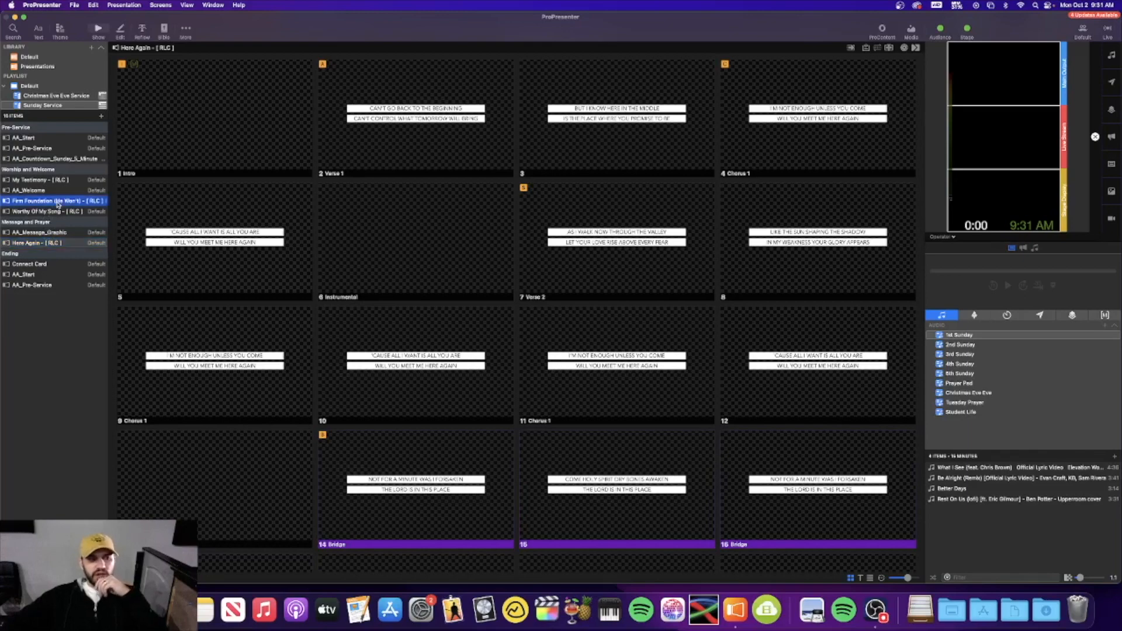
click(61, 180)
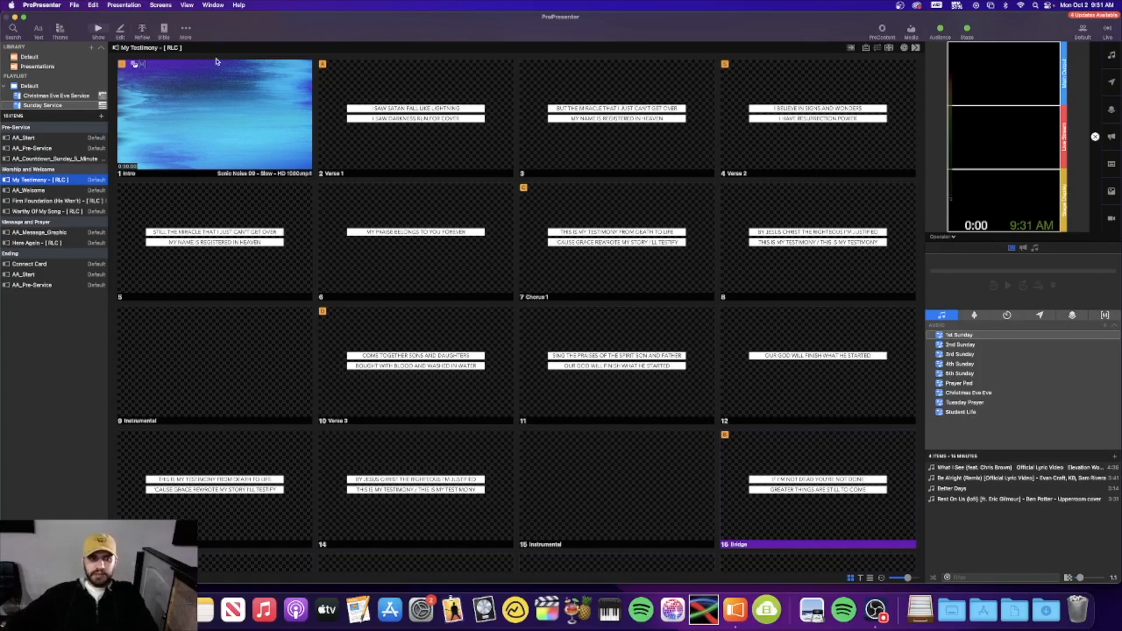
Search SongSelect for 'the joy andrew', preview The Joy's lyrics, and start its import
click(12, 29)
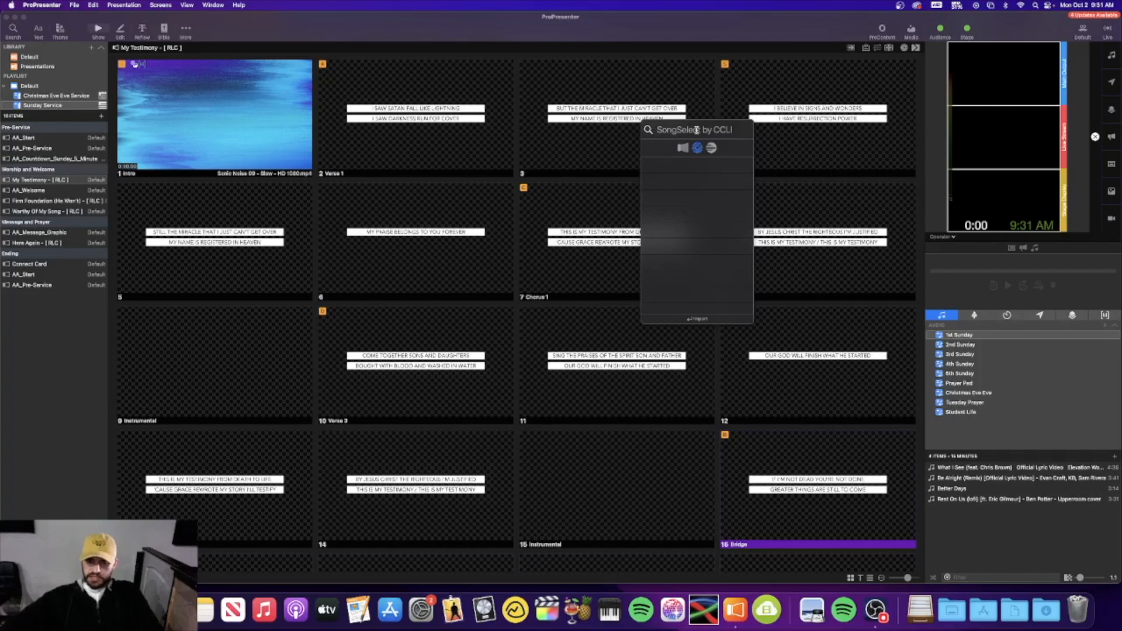
text(the joy)
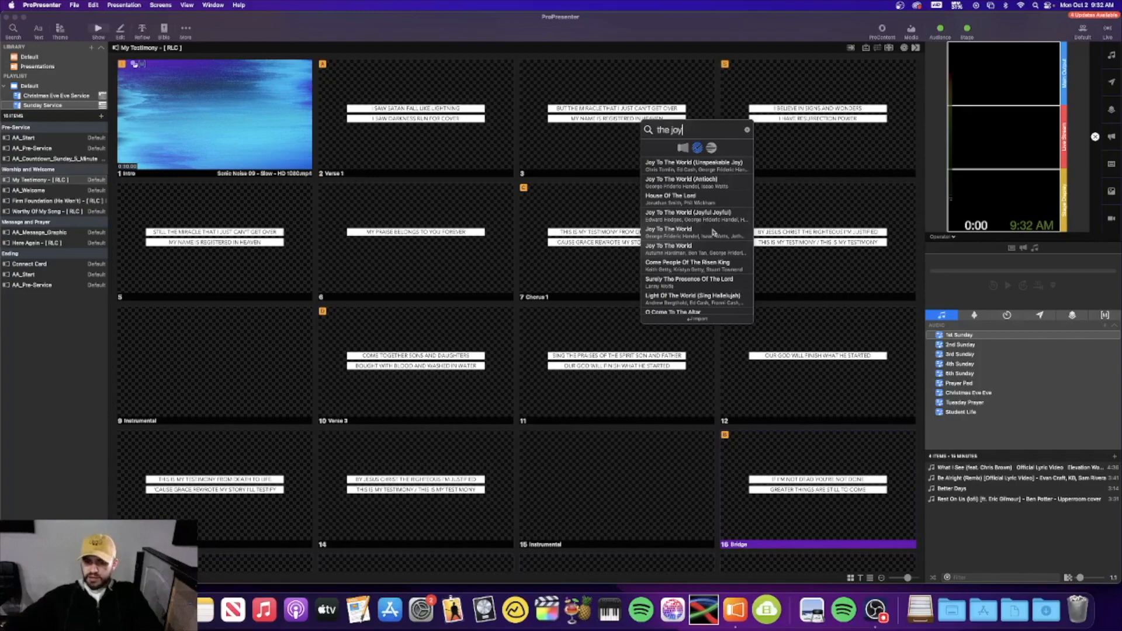
scroll(719, 248, down, 3)
scroll(719, 248, down, 2)
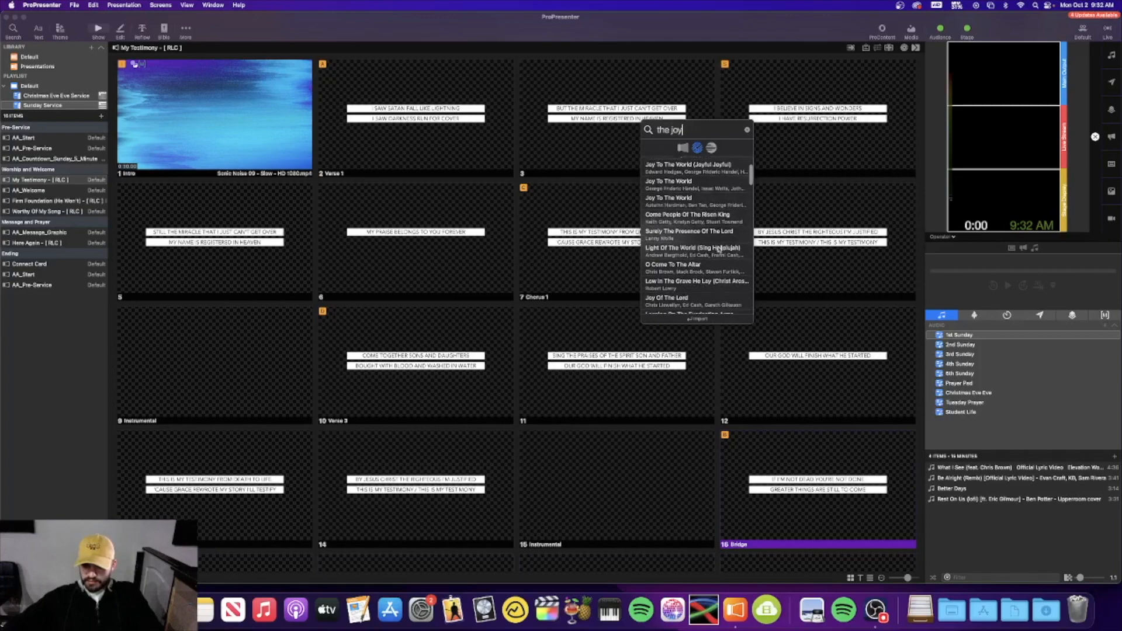
scroll(718, 248, down, 1)
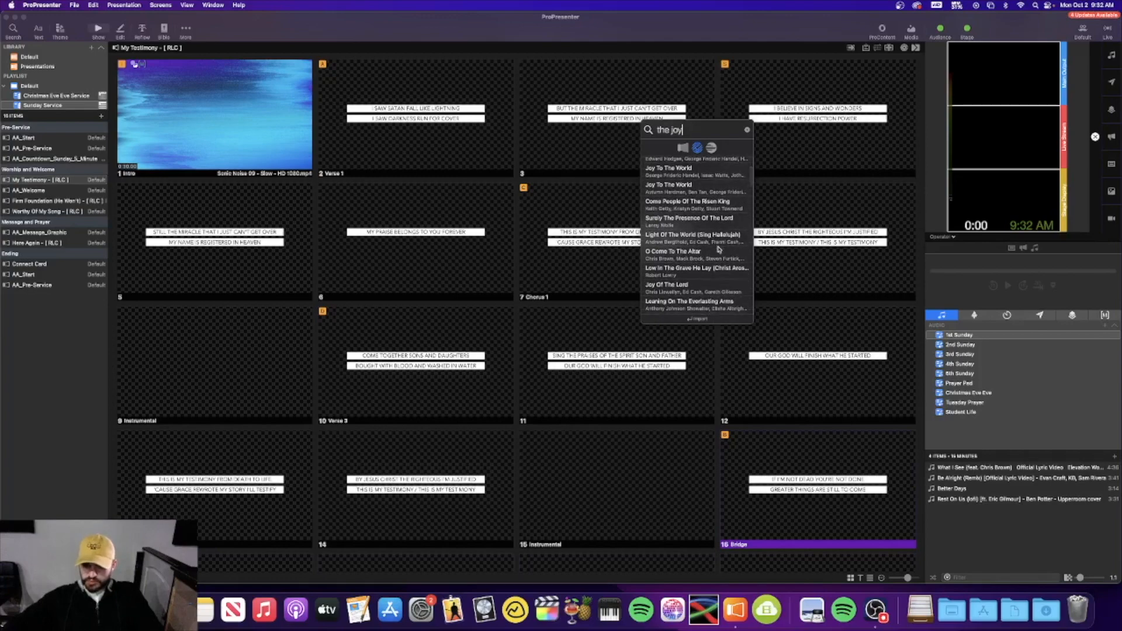
scroll(718, 248, down, 5)
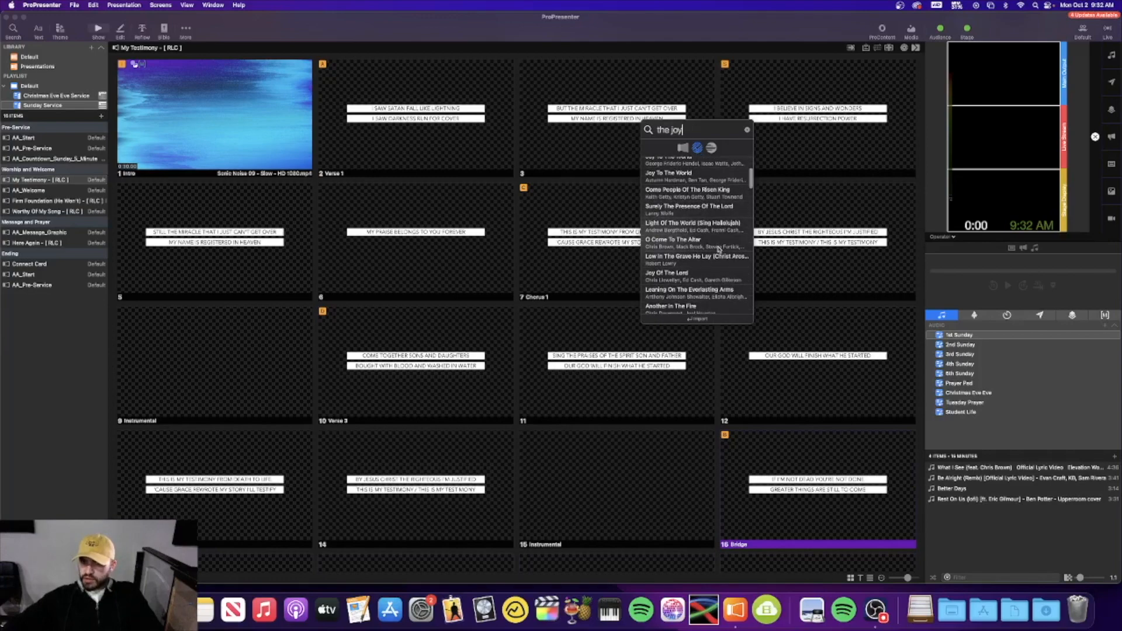
scroll(718, 248, down, 5)
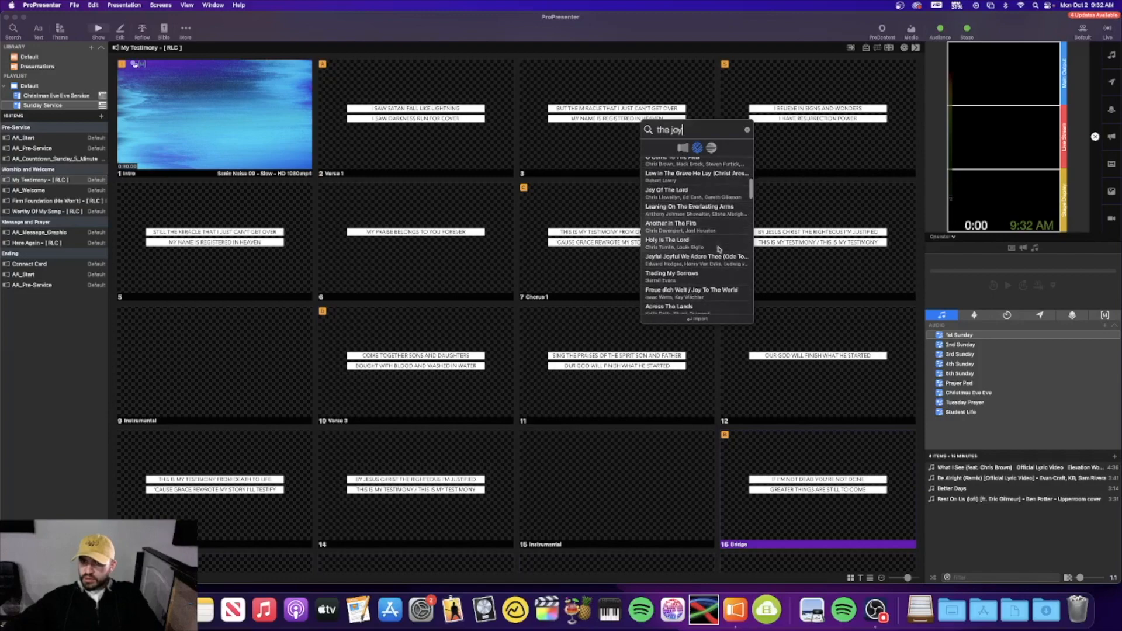
scroll(719, 248, up, 10)
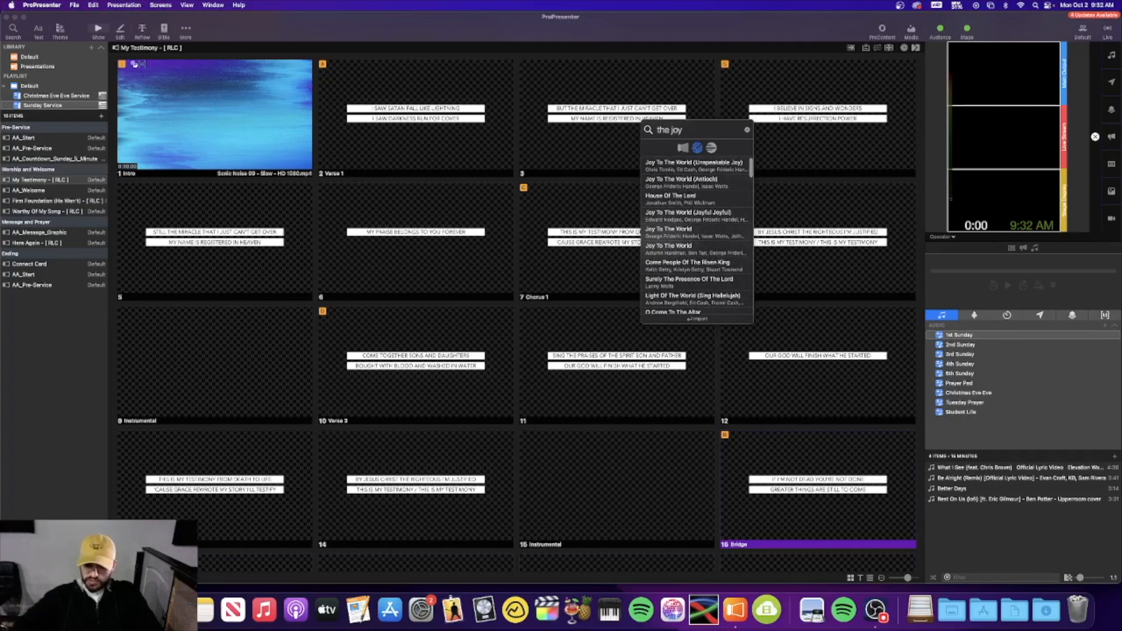
text(andrew)
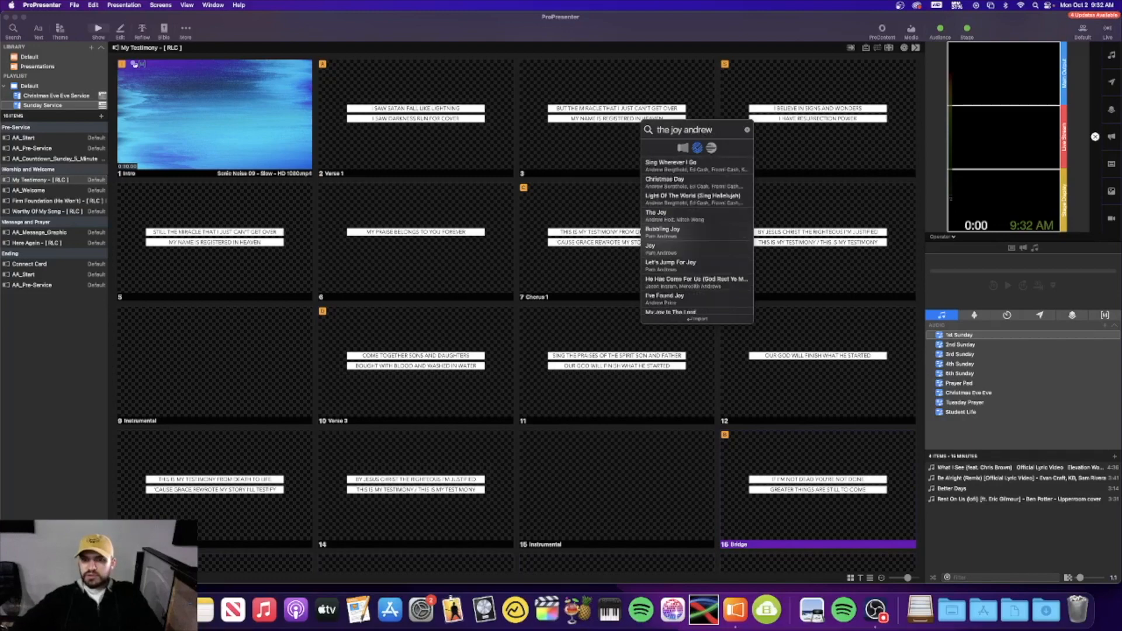
click(708, 218)
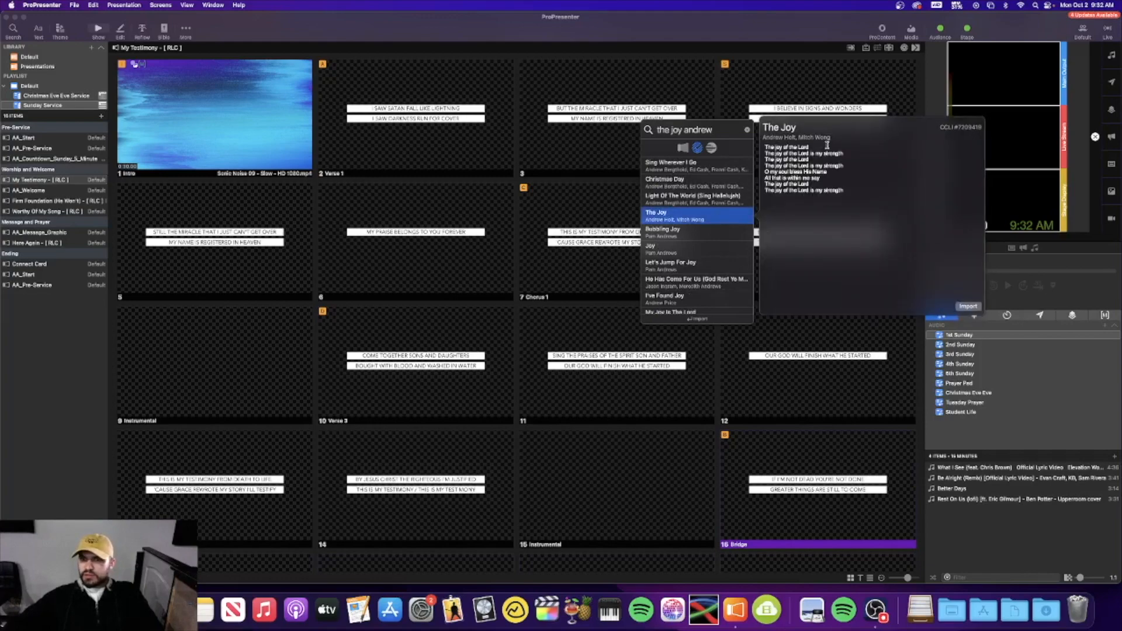
click(968, 306)
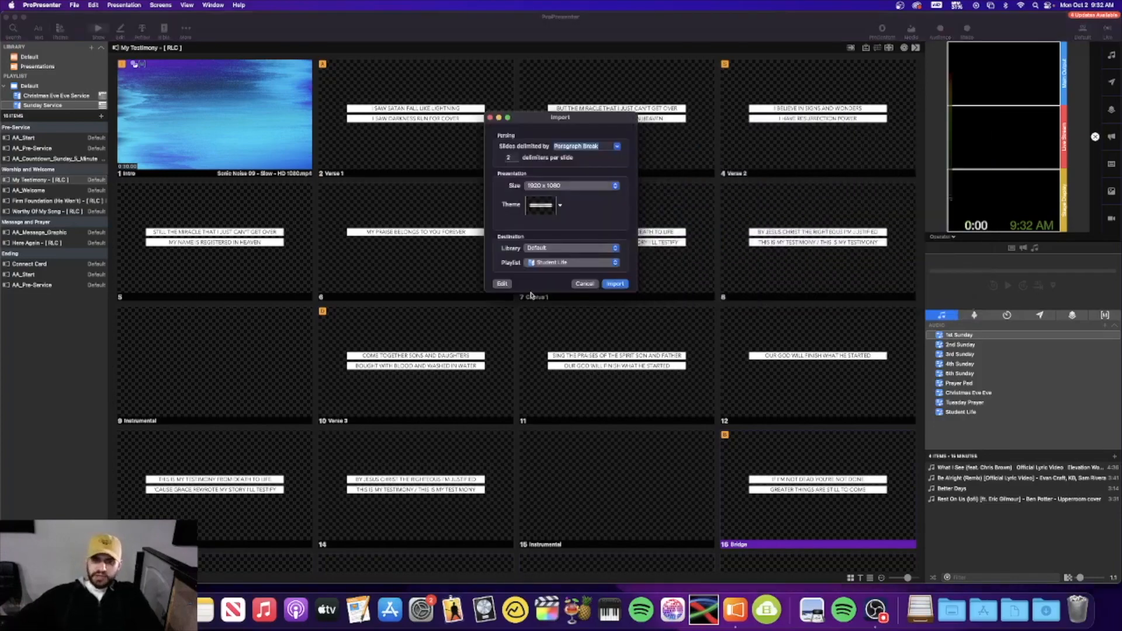
Import The Joy with Highlands Box Final theme into the Default library and Sunday Service playlist
click(560, 207)
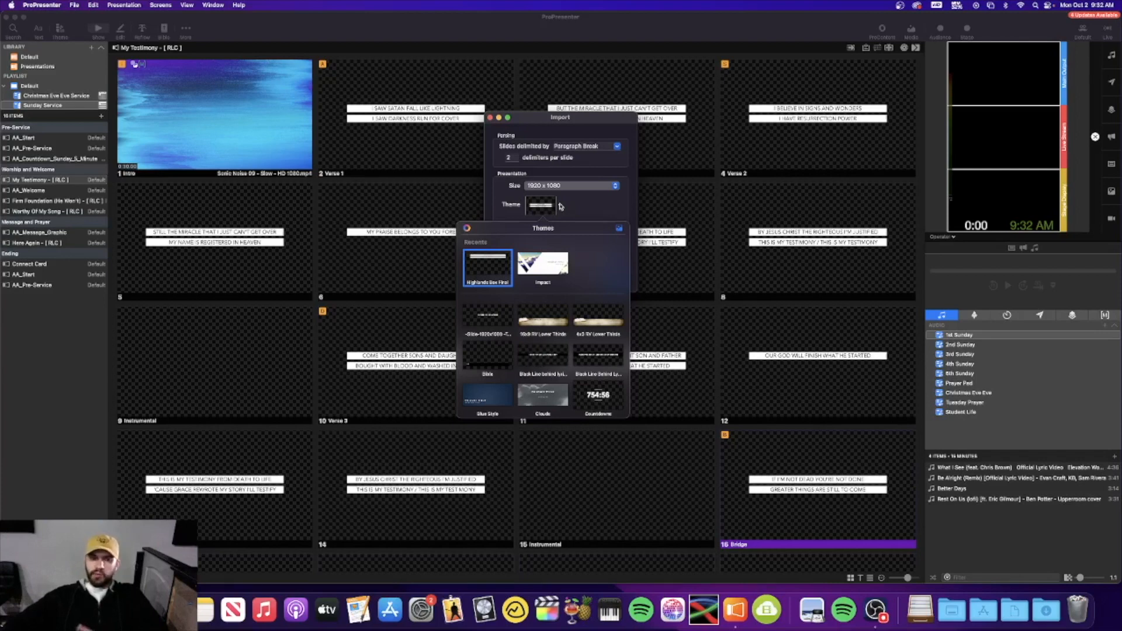
click(561, 206)
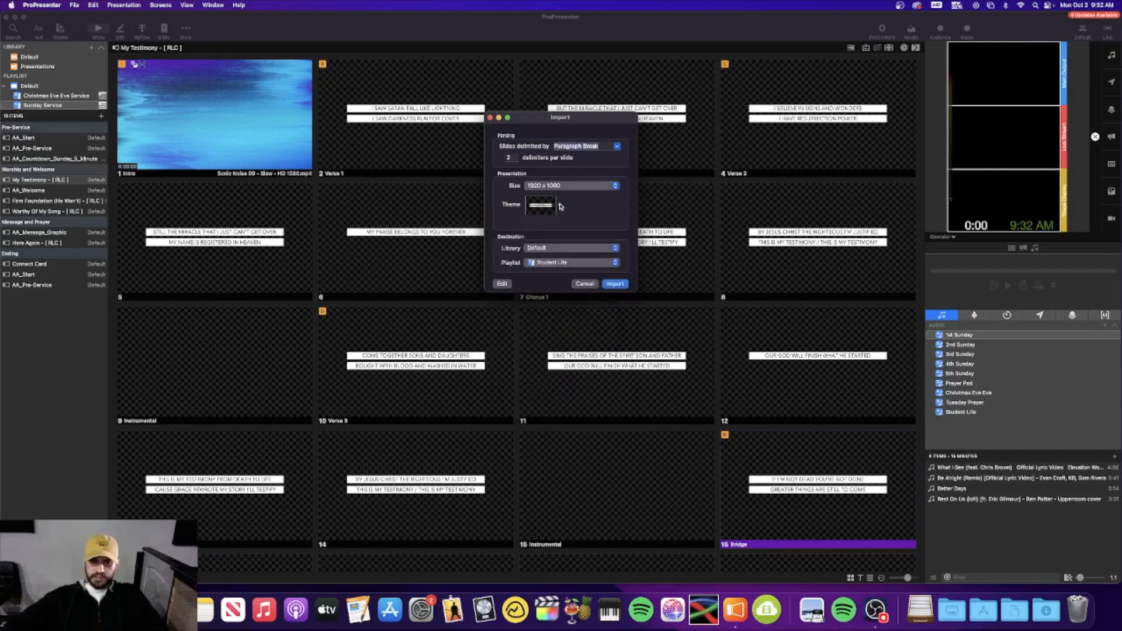
click(545, 252)
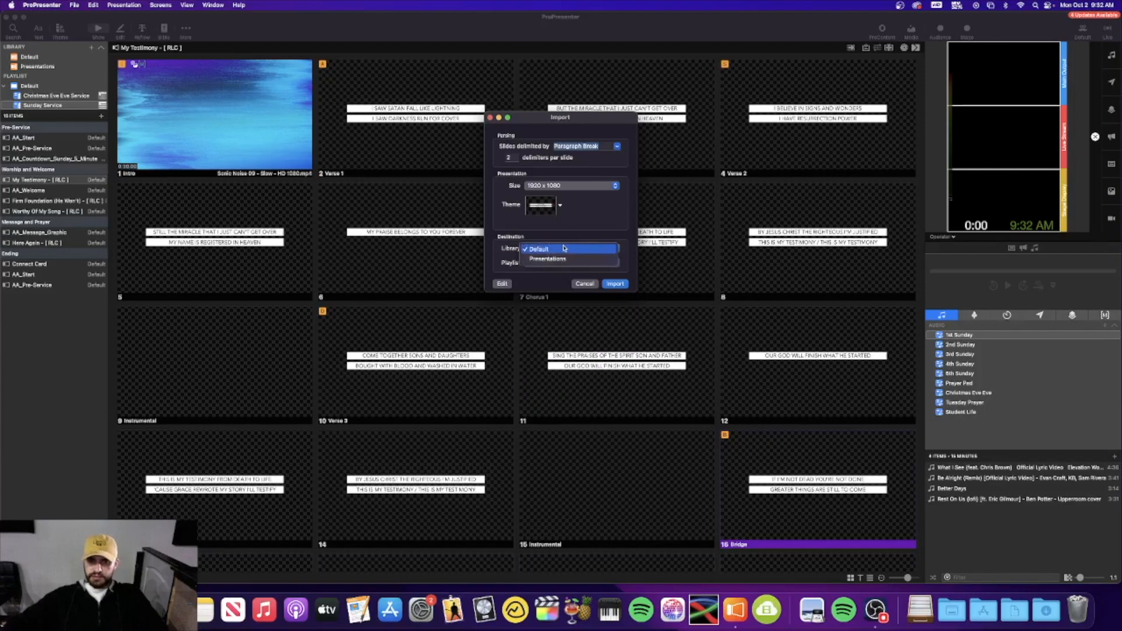
click(562, 250)
click(557, 262)
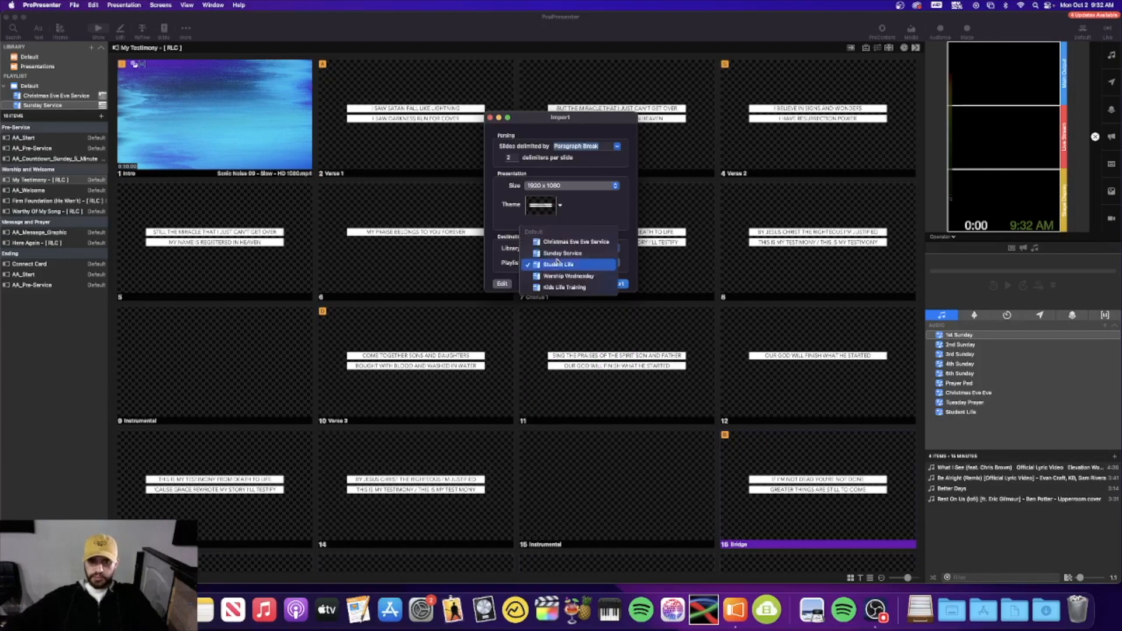
click(592, 256)
click(614, 284)
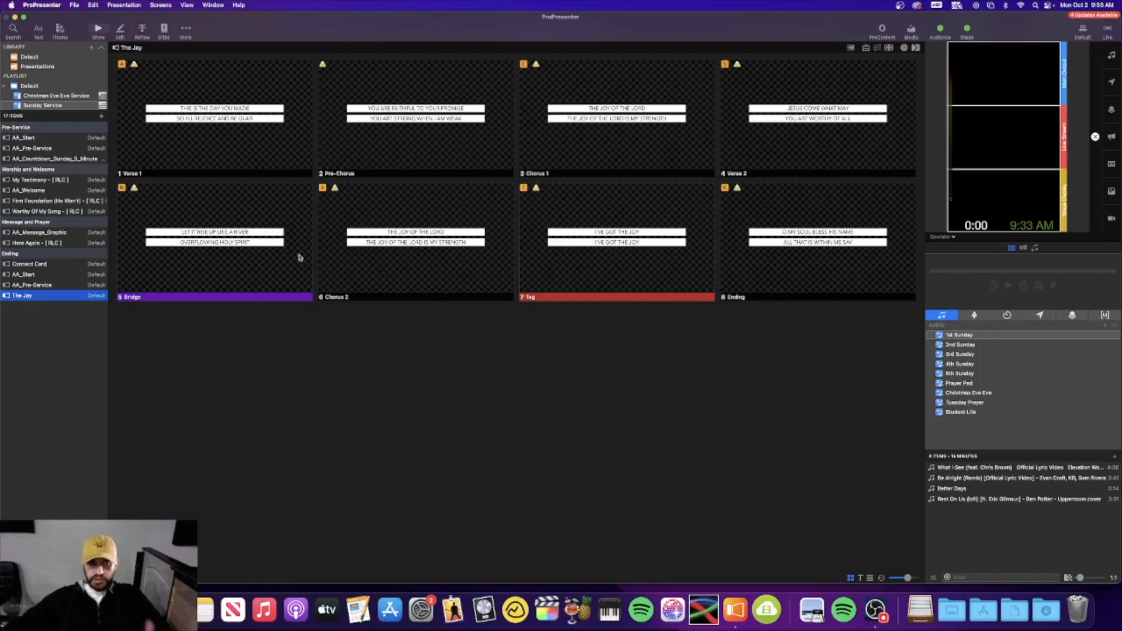
Insert a blank theme slide after The Joy's Ending slide
click(768, 255)
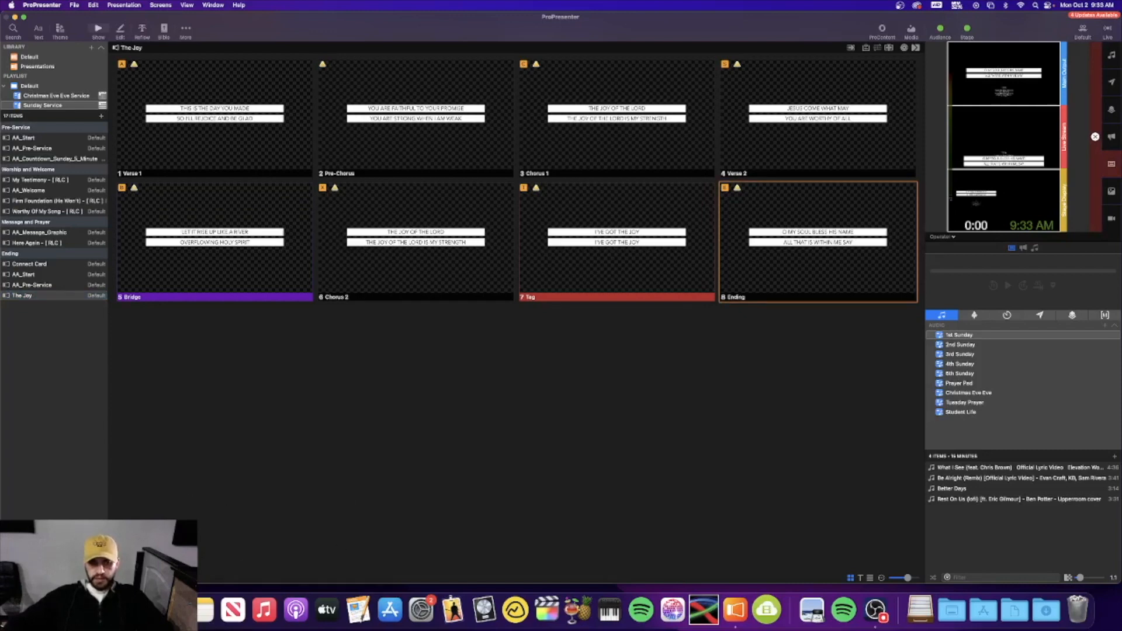
click(116, 577)
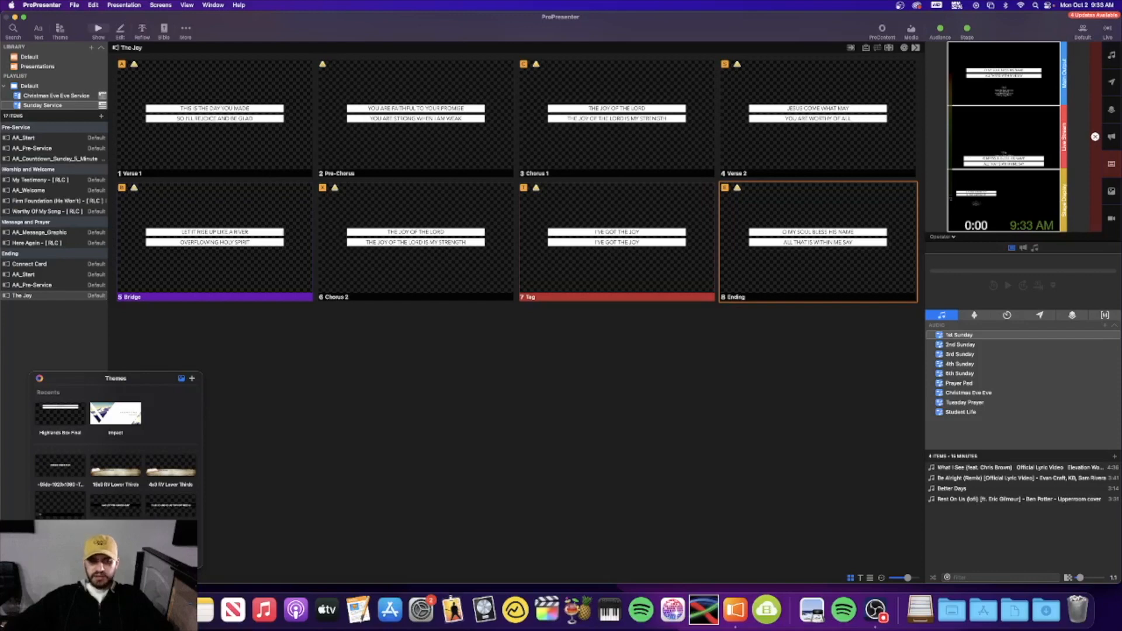
click(61, 506)
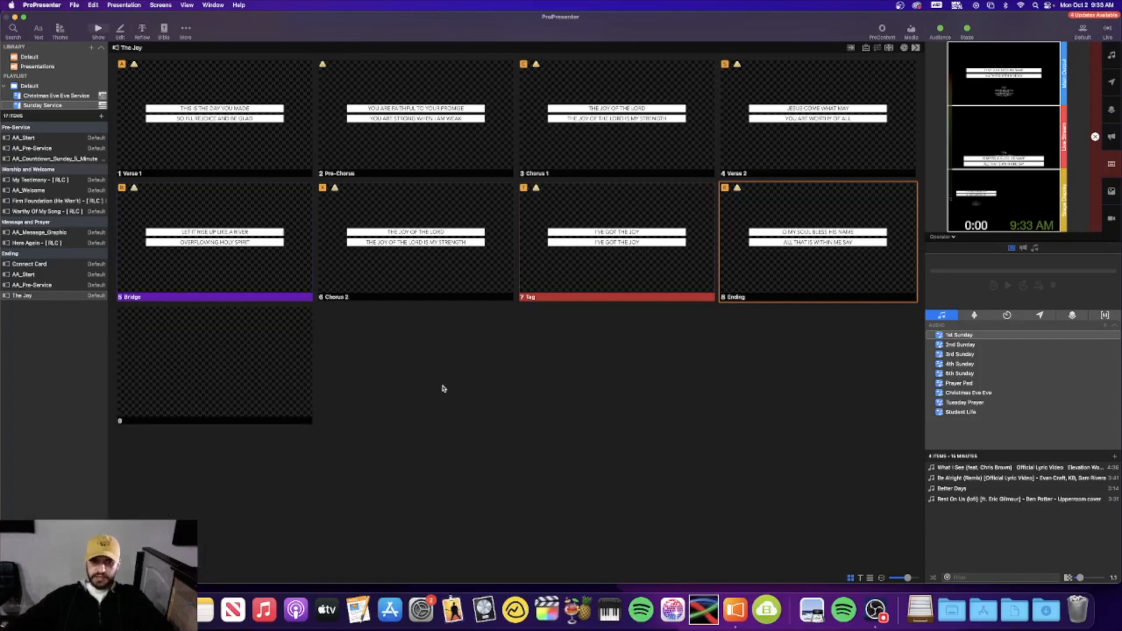
Make the blank slide an Intro group and drag it to the start of The Joy's arrangement
right_click(255, 378)
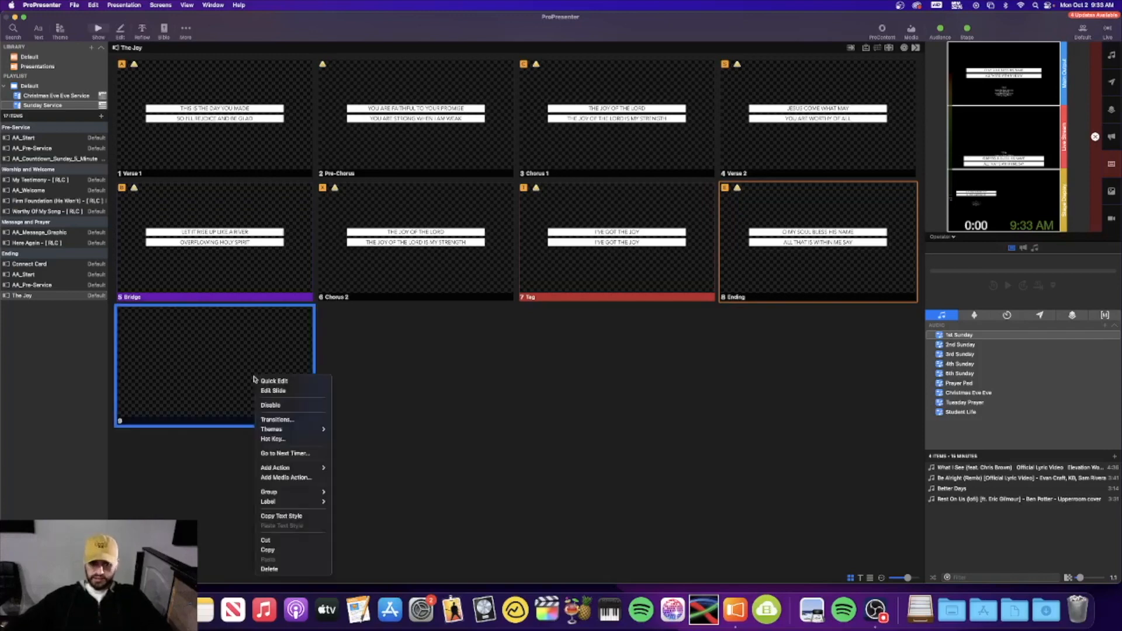
mouse_move(317, 491)
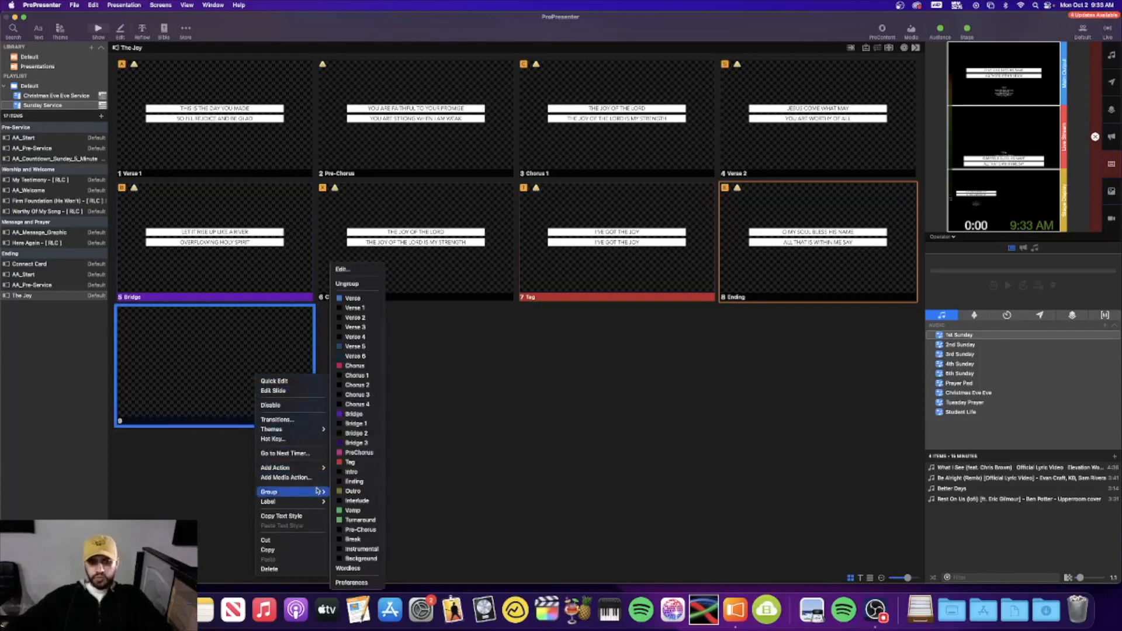
click(362, 472)
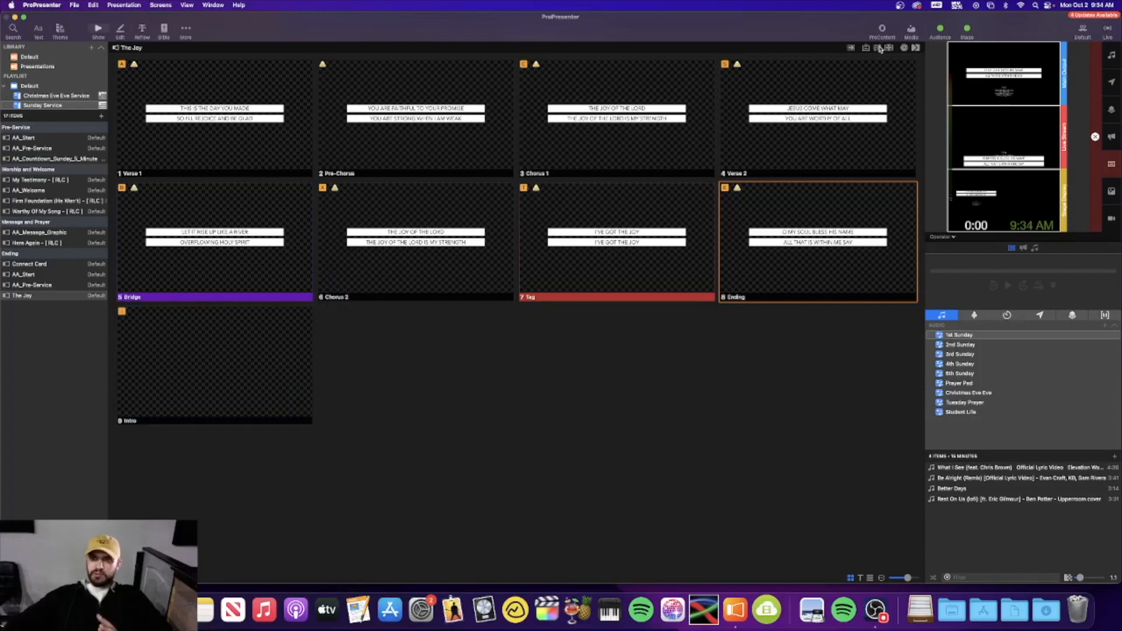
click(879, 49)
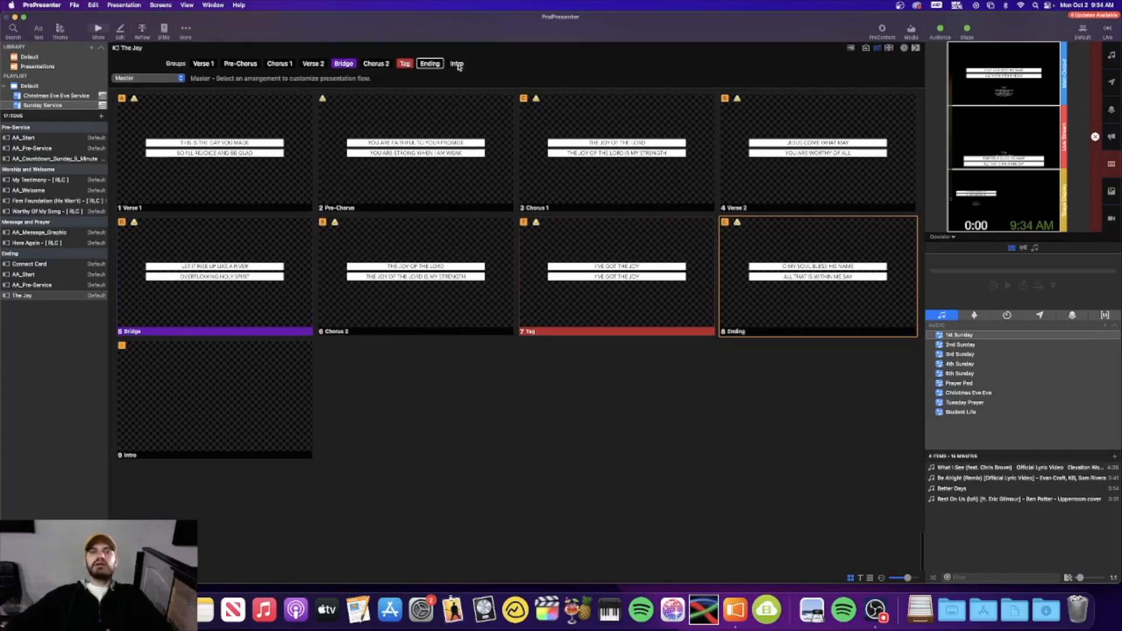
drag(458, 65, 192, 66)
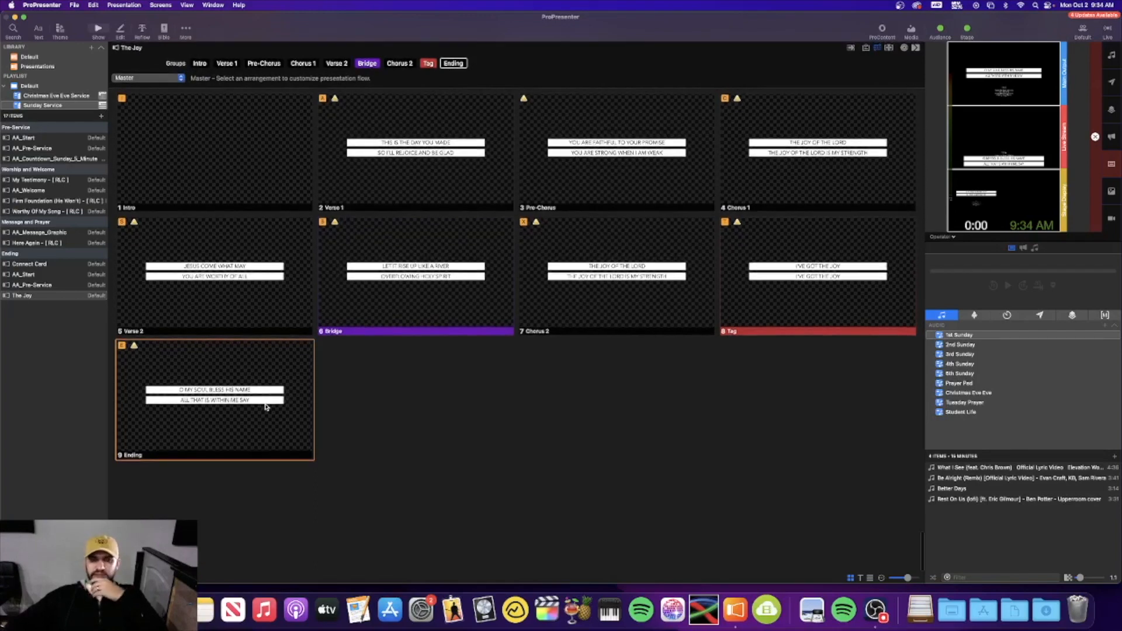
Add another blank slide after Ending as slide 10, then hide the arrangement view
click(116, 577)
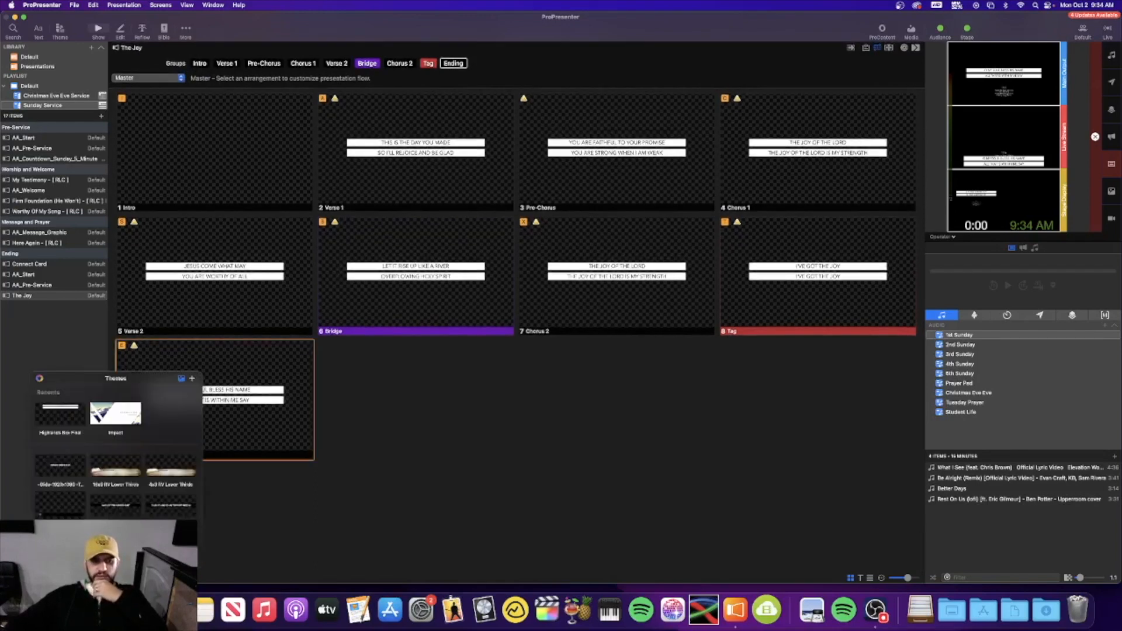
click(115, 550)
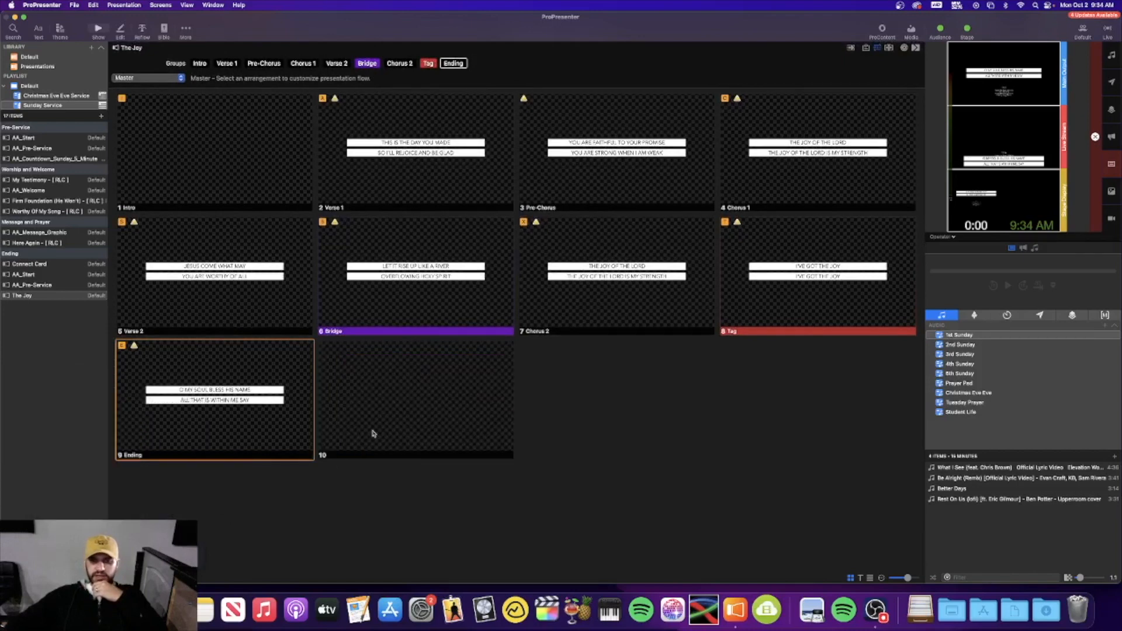
click(384, 411)
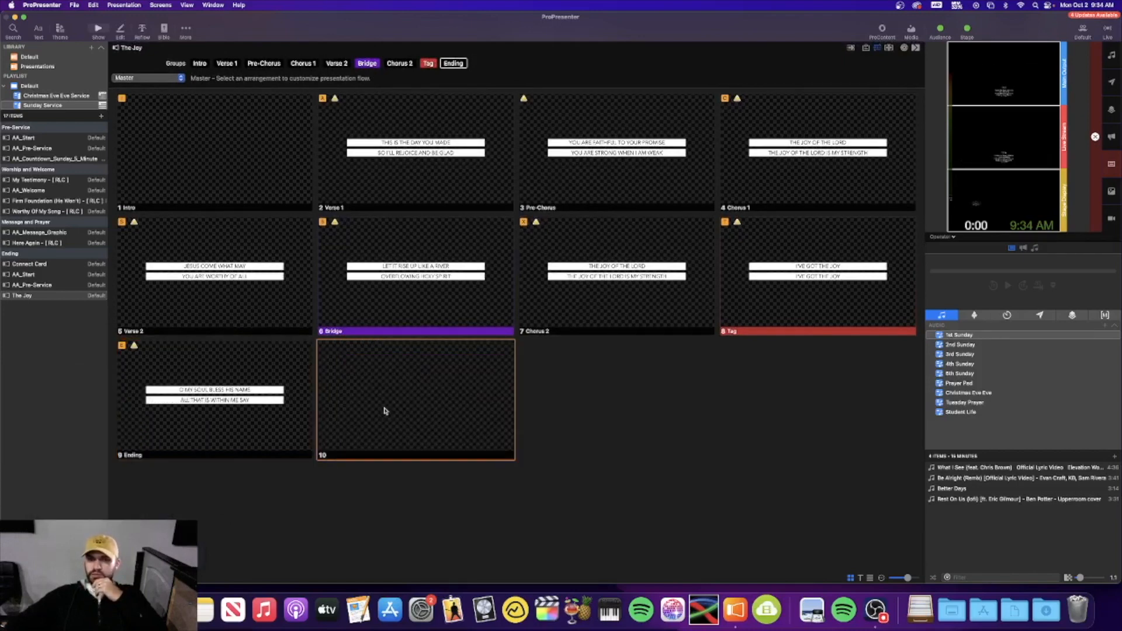
click(226, 421)
click(416, 407)
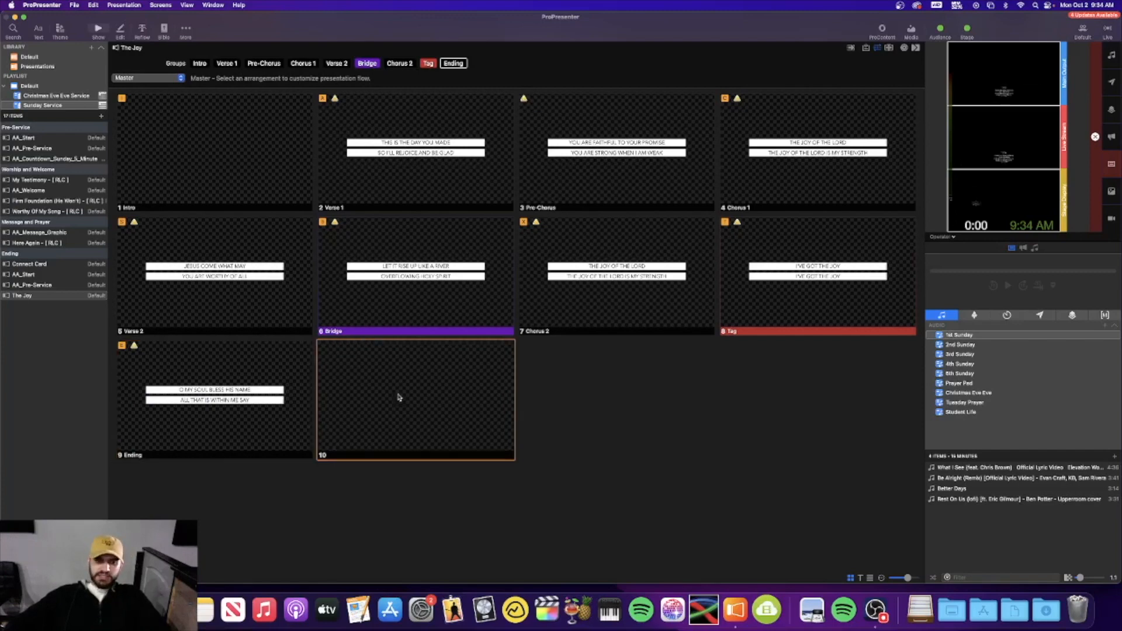
click(256, 148)
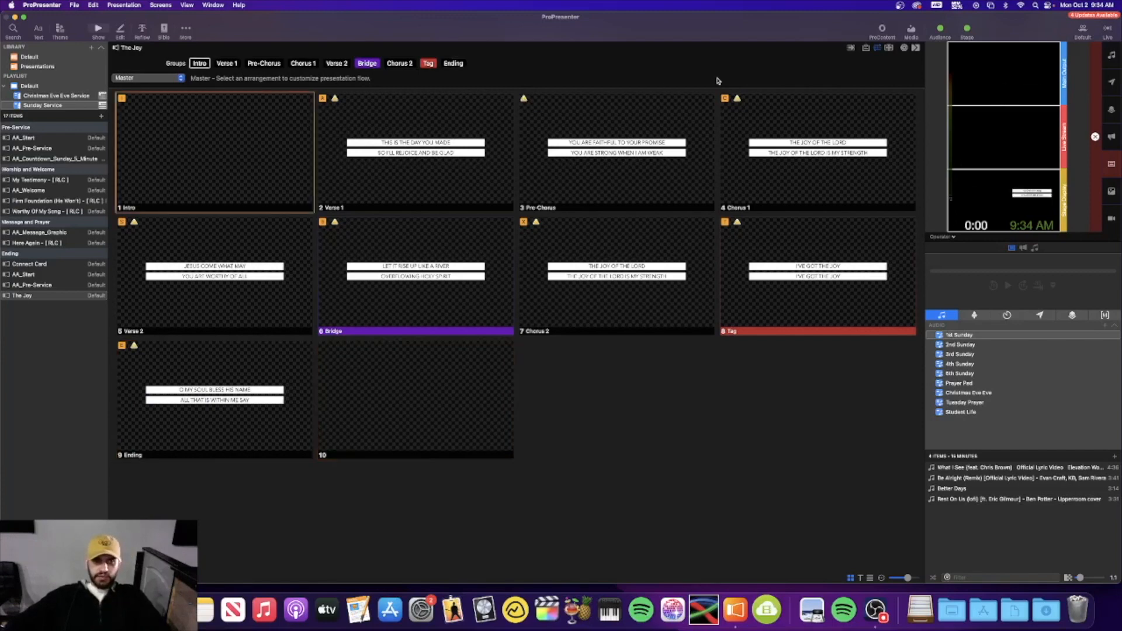
click(877, 49)
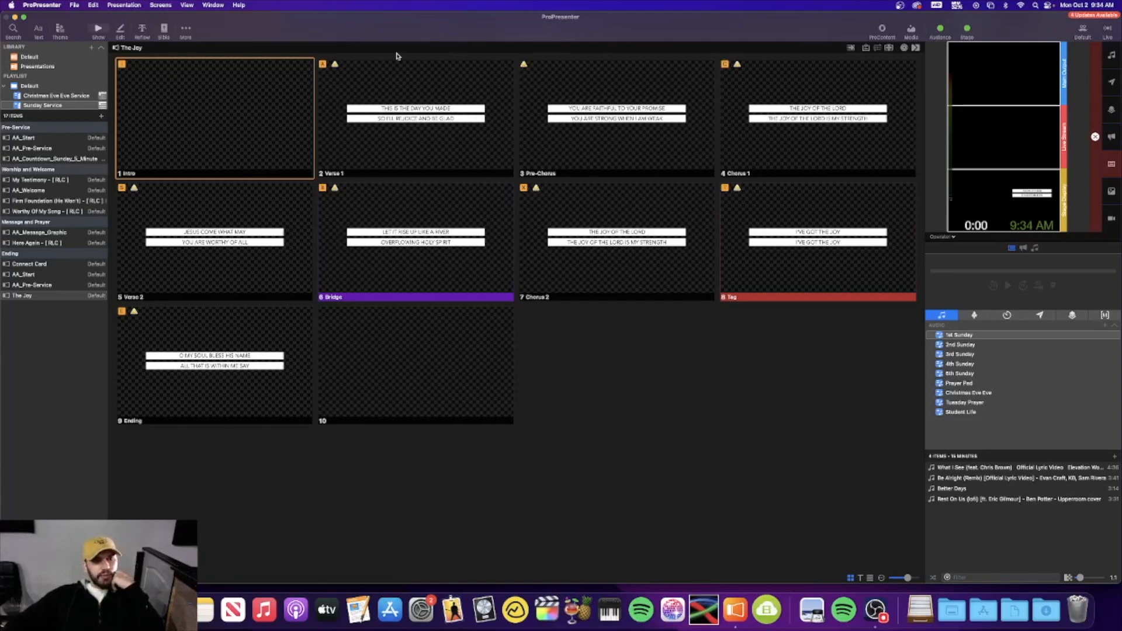
Open The Joy's lyrics in the Reflow Editor and look through them
click(142, 30)
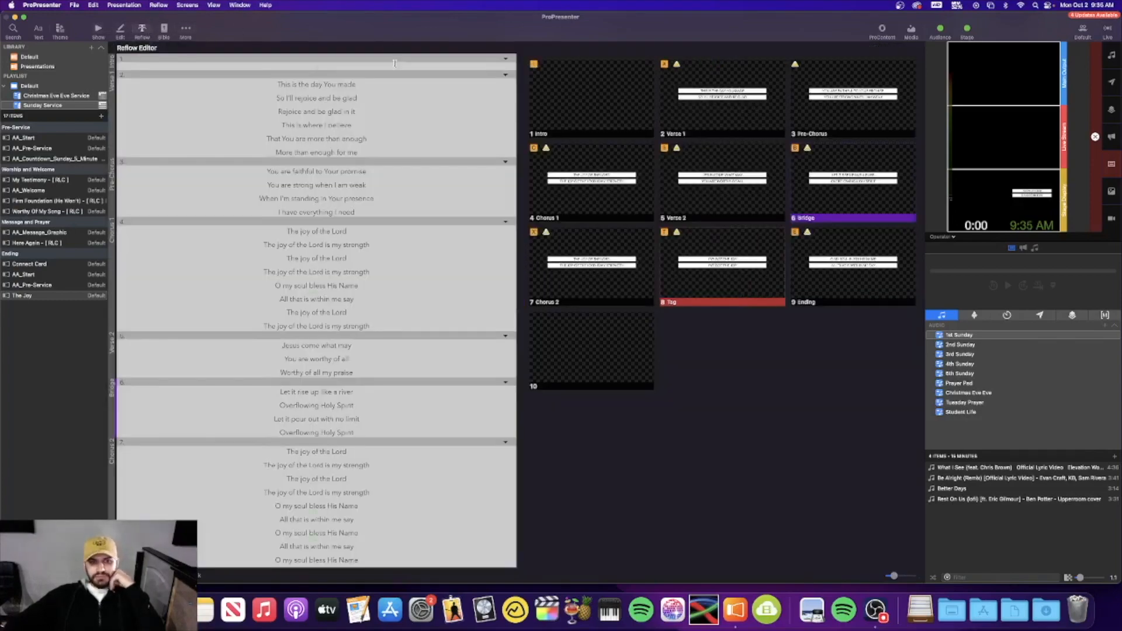
scroll(366, 457, down, 10)
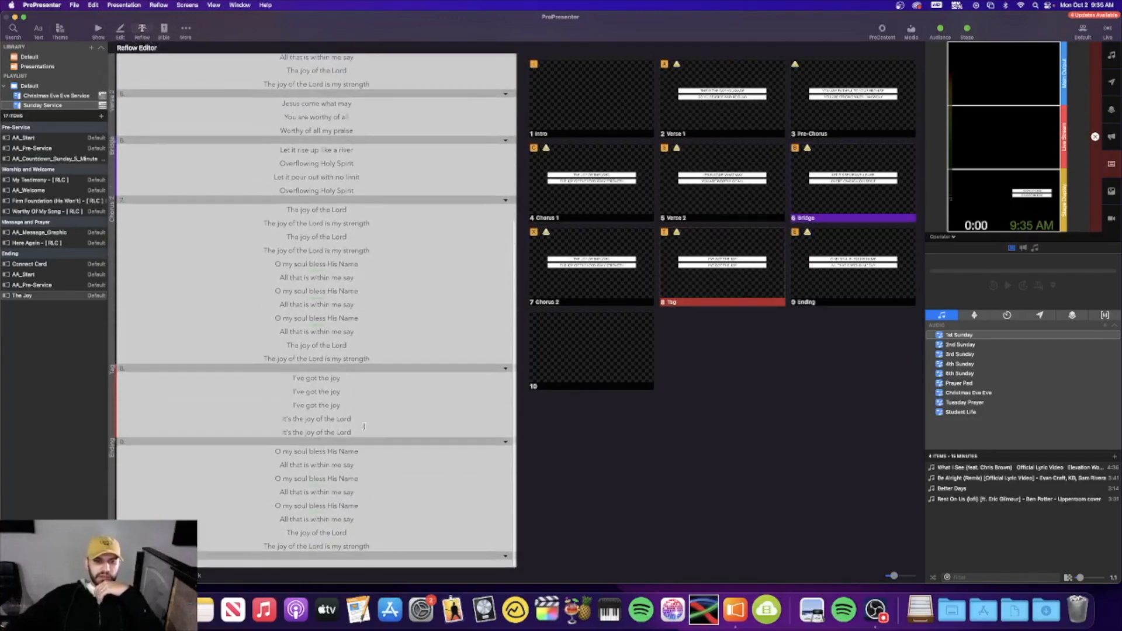
scroll(362, 411, up, 2)
scroll(360, 405, up, 8)
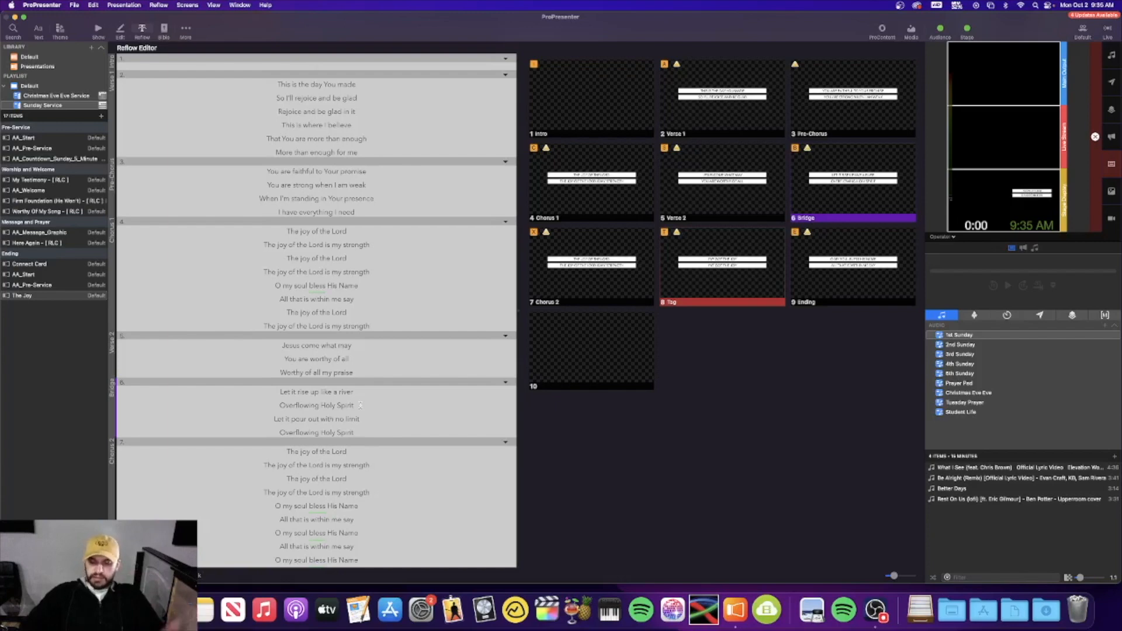
Insert four line and slide breaks in the lyrics to split them into more slides
click(324, 85)
key(Return)
click(277, 112)
key(alt+Return)
click(282, 145)
key(alt+Return)
click(324, 150)
key(Return)
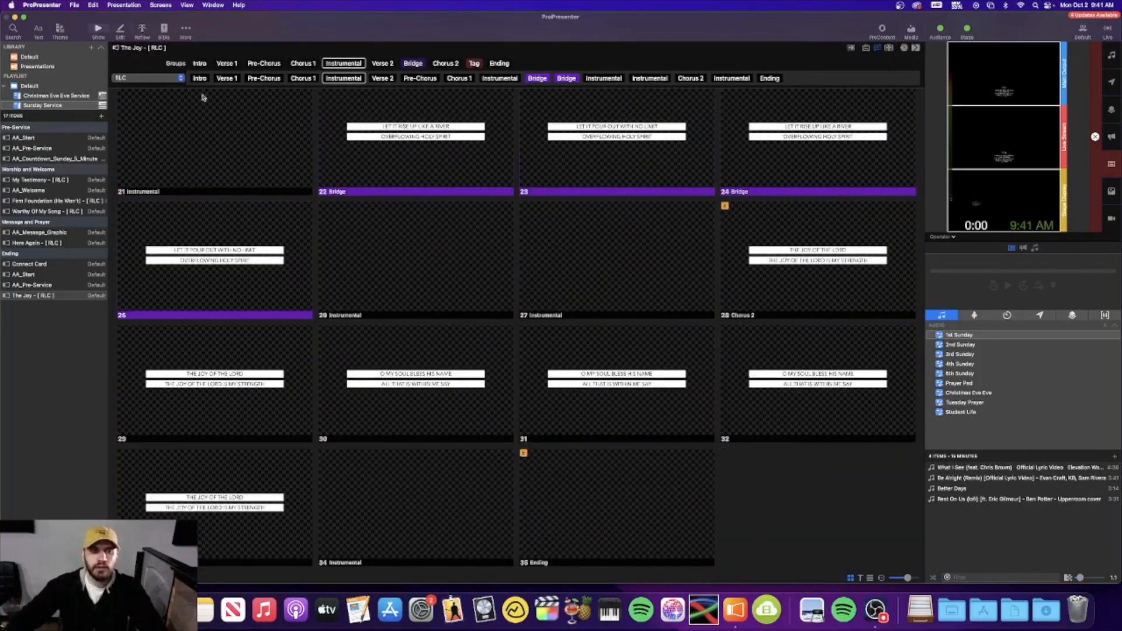
click(64, 295)
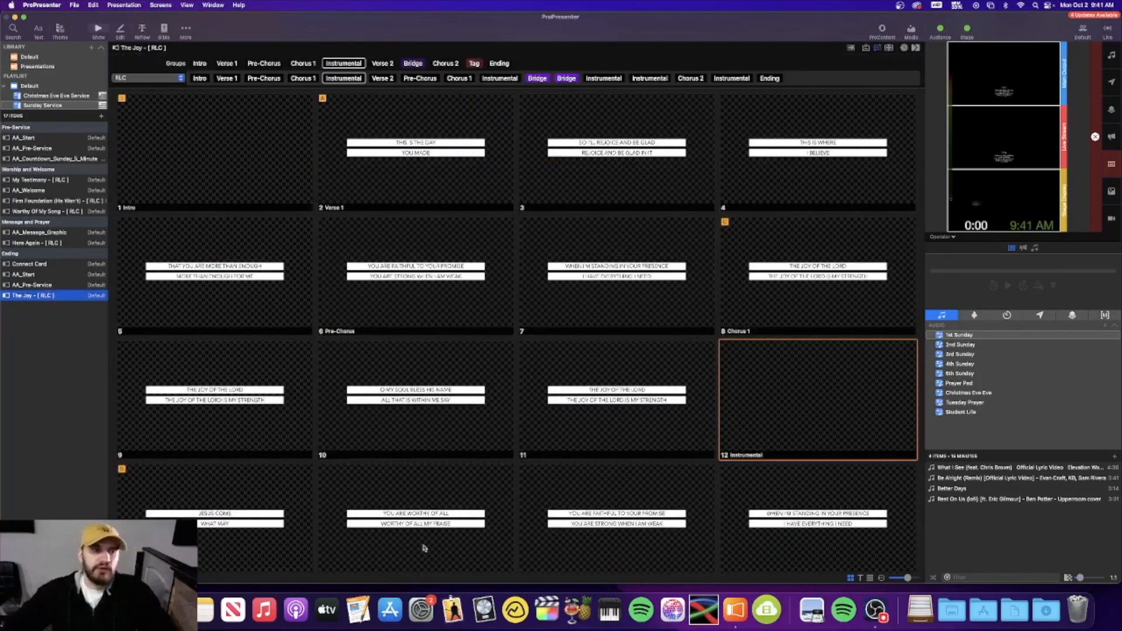
scroll(376, 325, down, 2)
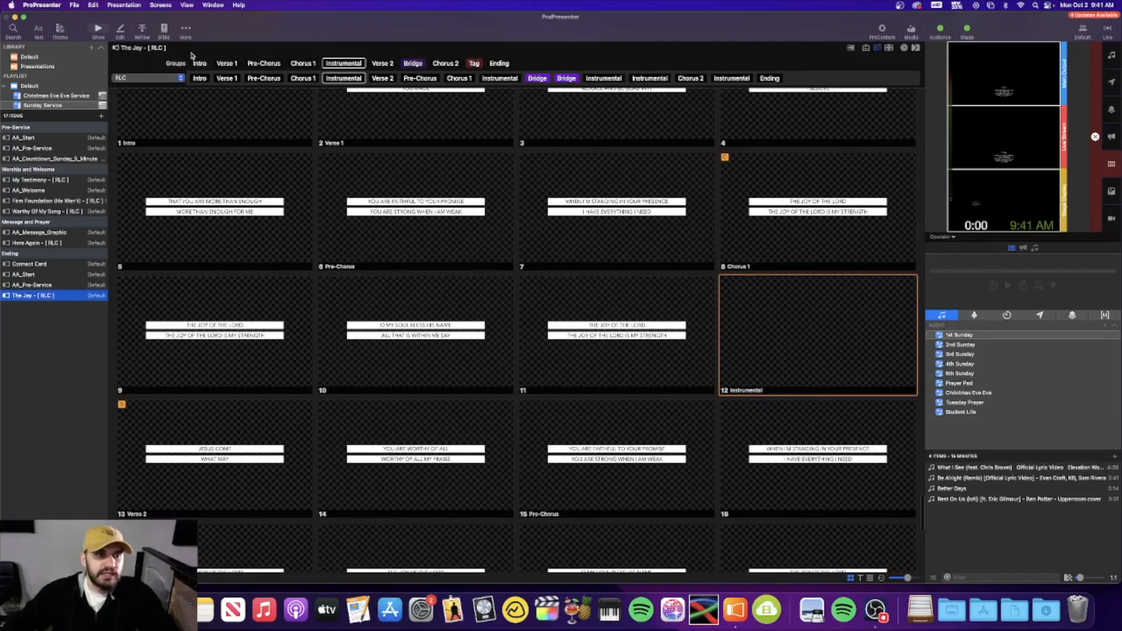
click(146, 33)
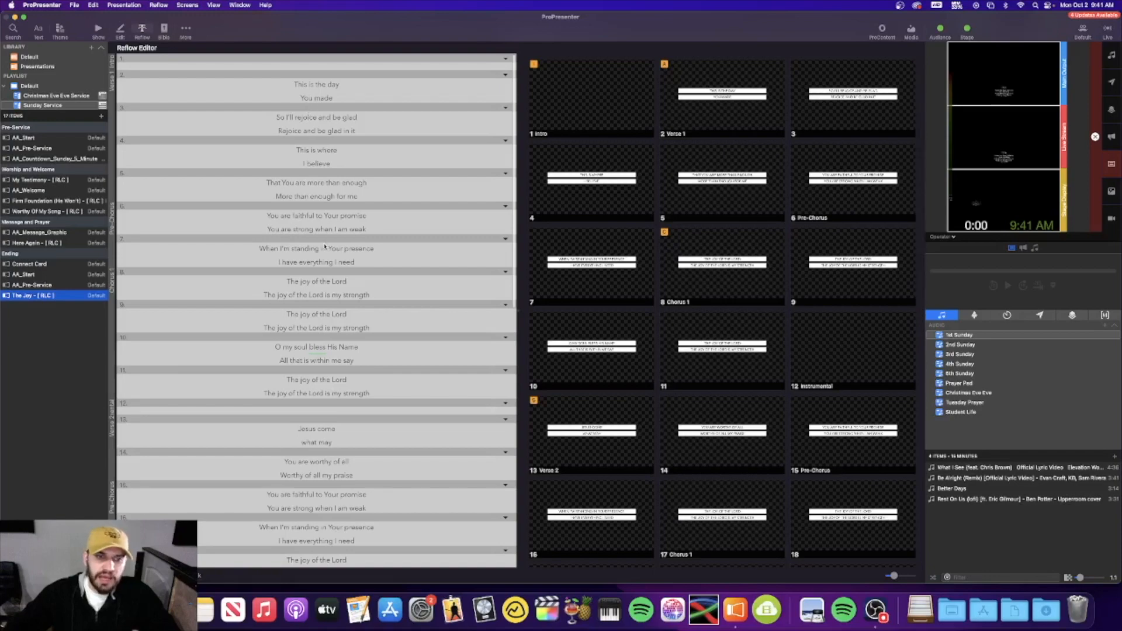
scroll(325, 241, down, 15)
scroll(317, 249, down, 4)
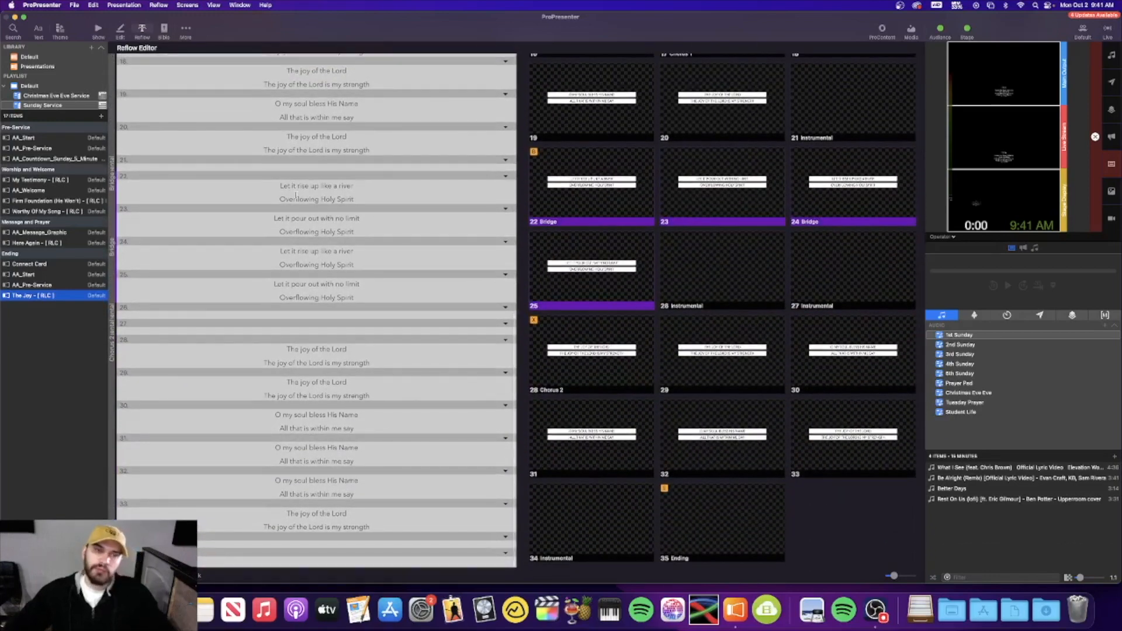
scroll(296, 196, up, 14)
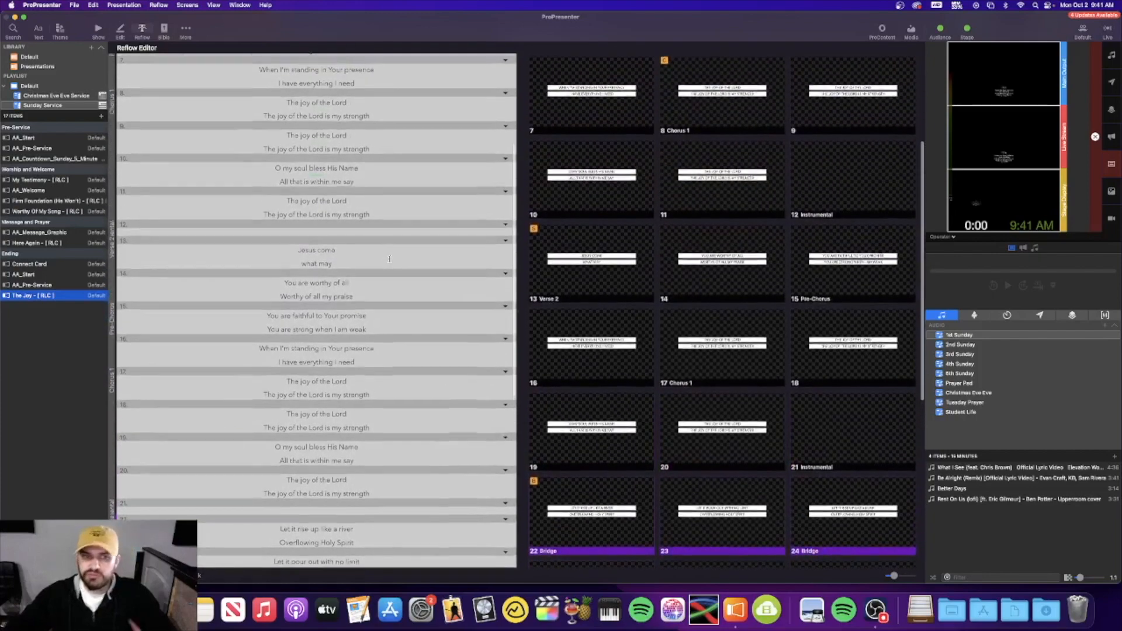
scroll(389, 259, up, 3)
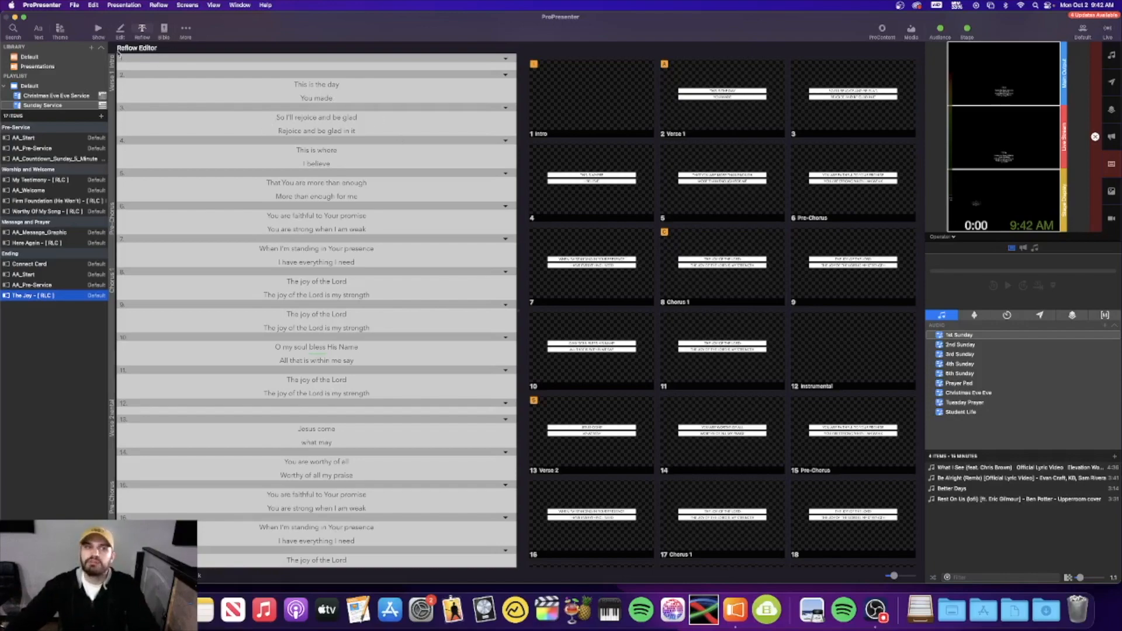
click(98, 30)
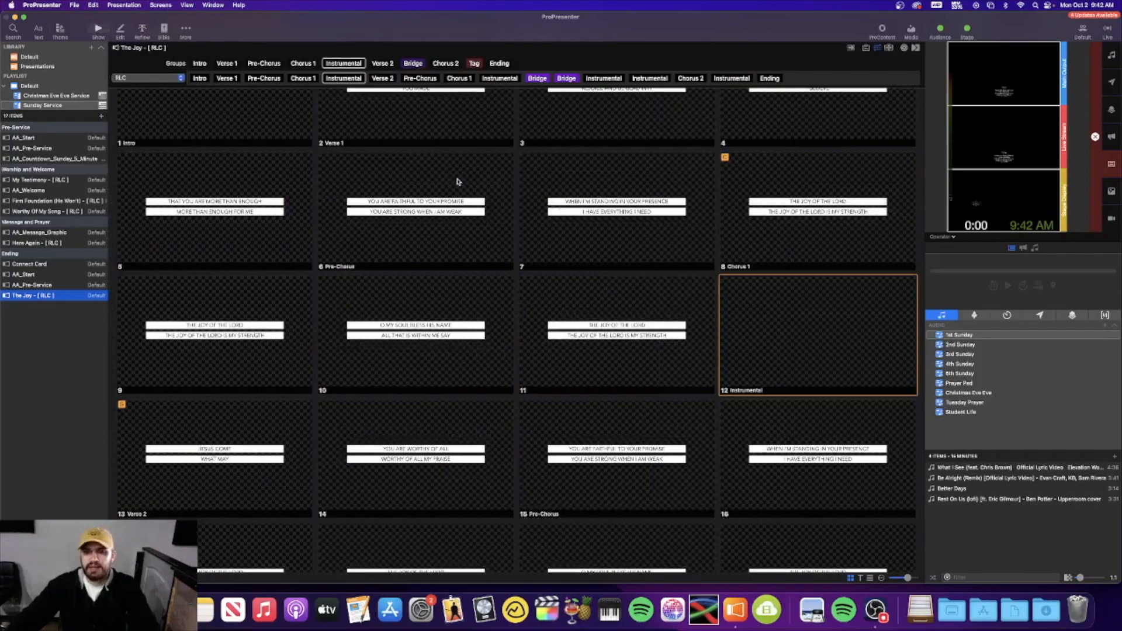
Scroll through The Joy - [ RLC ] slides, then bring up the background video media bin
scroll(583, 168, up, 5)
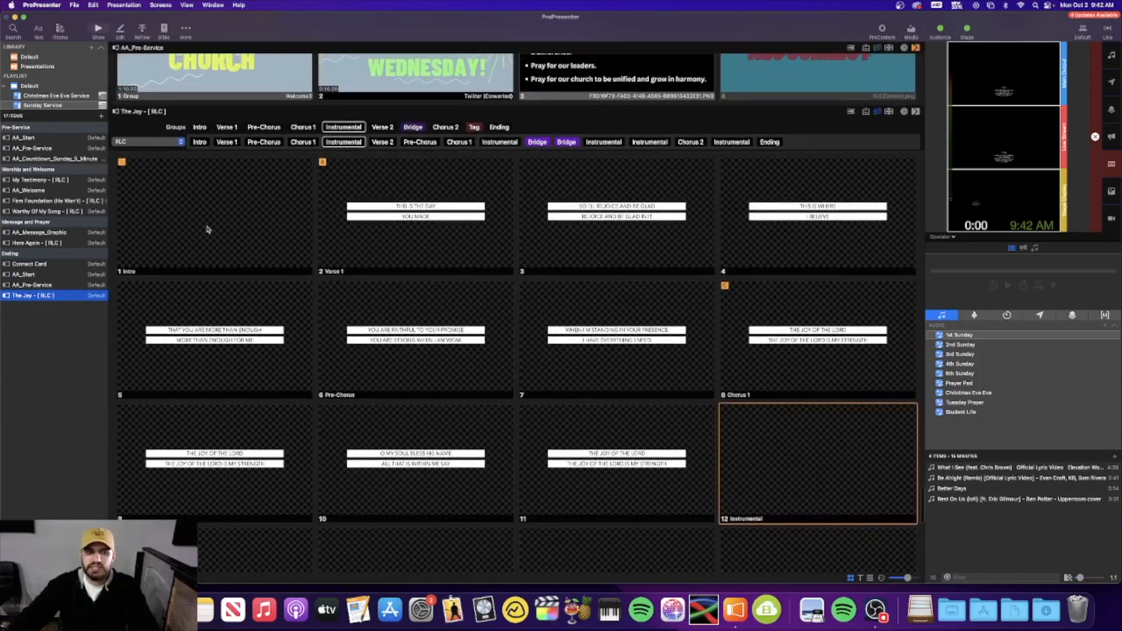
scroll(187, 202, down, 3)
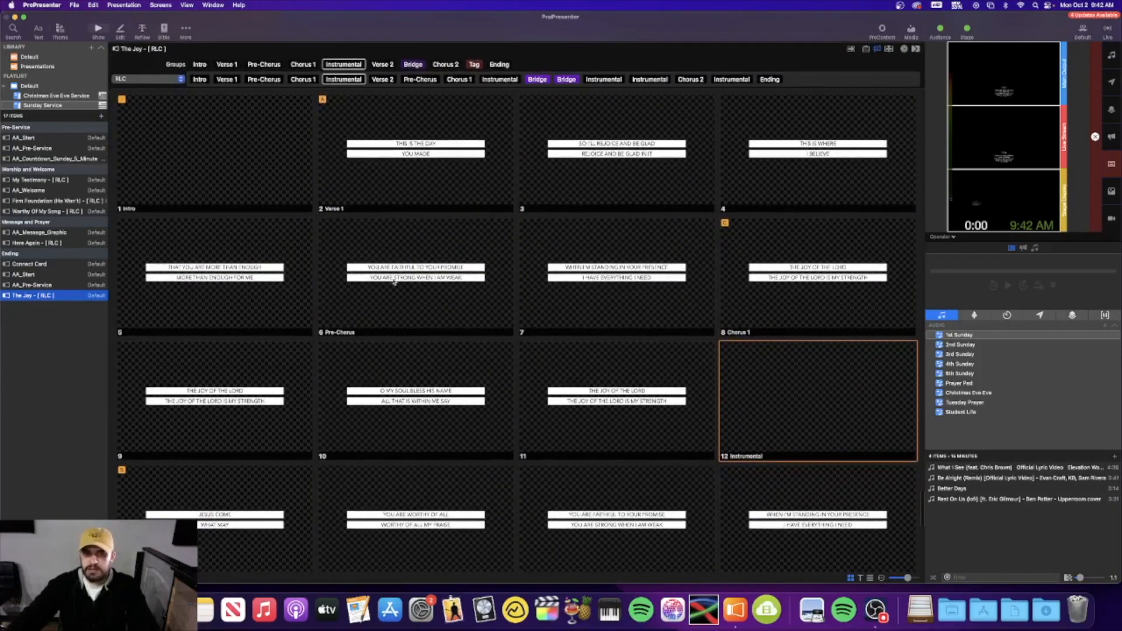
scroll(471, 370, down, 2)
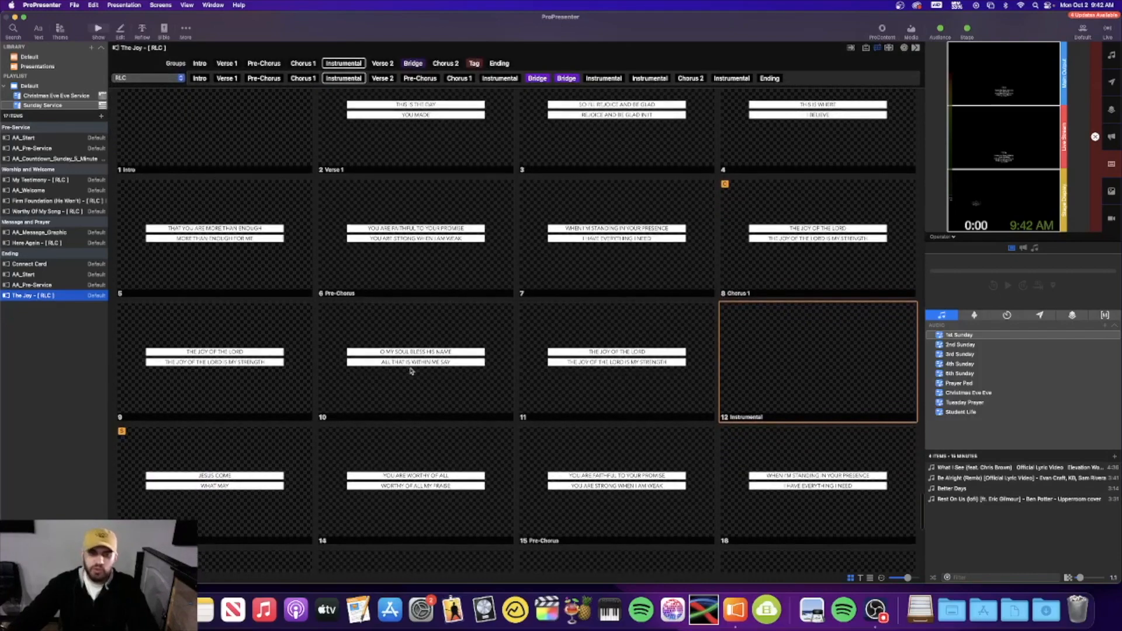
scroll(412, 371, down, 15)
scroll(541, 280, down, 4)
scroll(541, 280, up, 18)
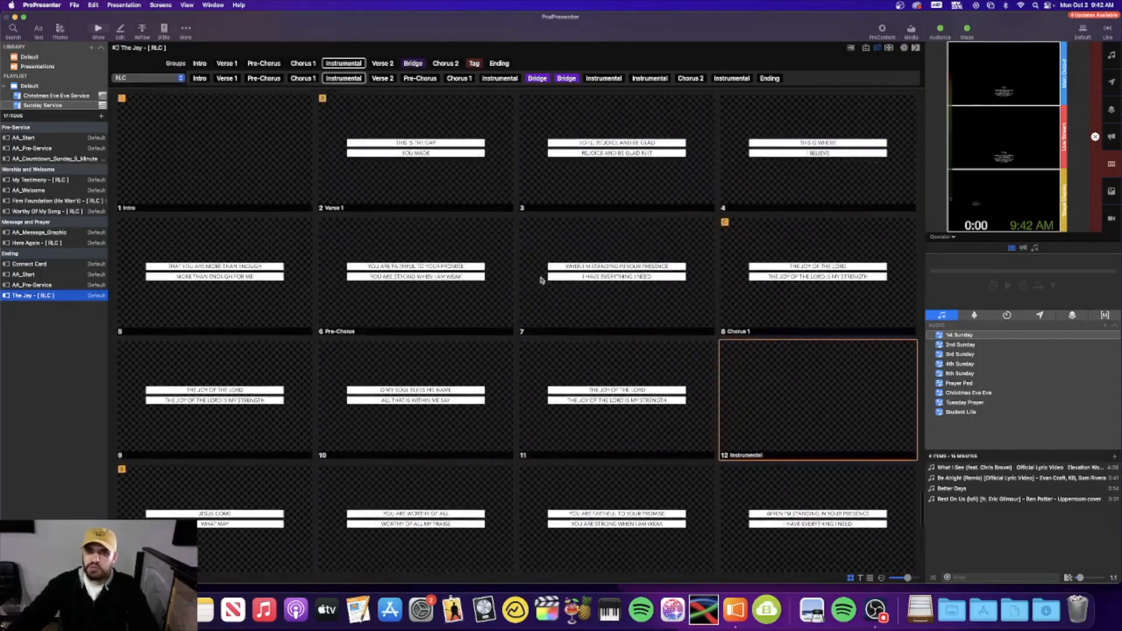
scroll(541, 280, up, 3)
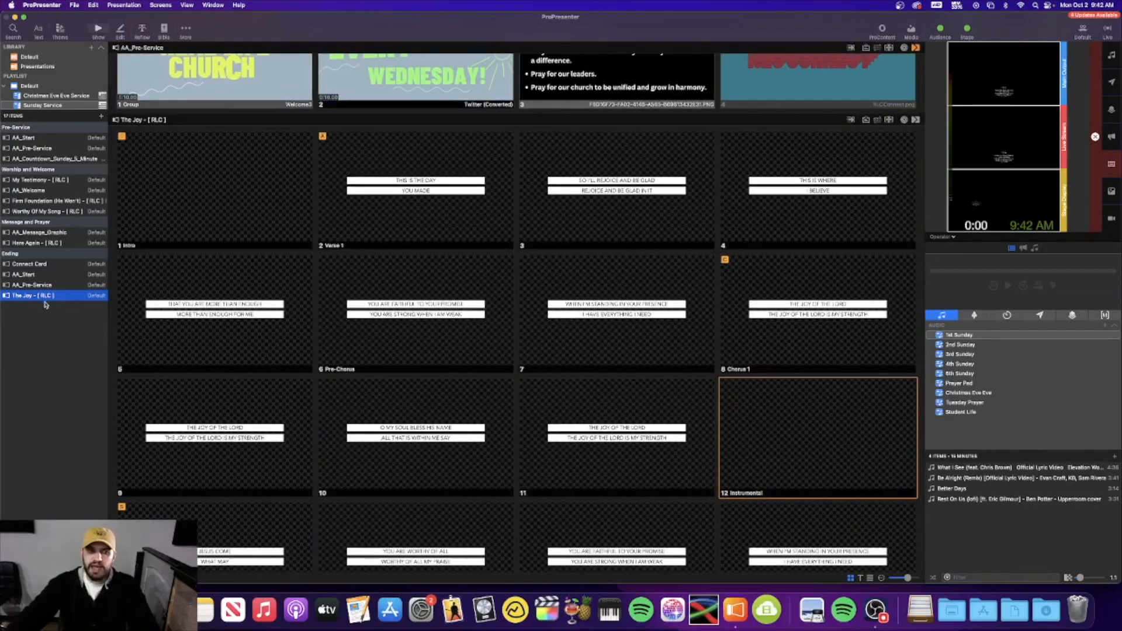
scroll(323, 297, down, 5)
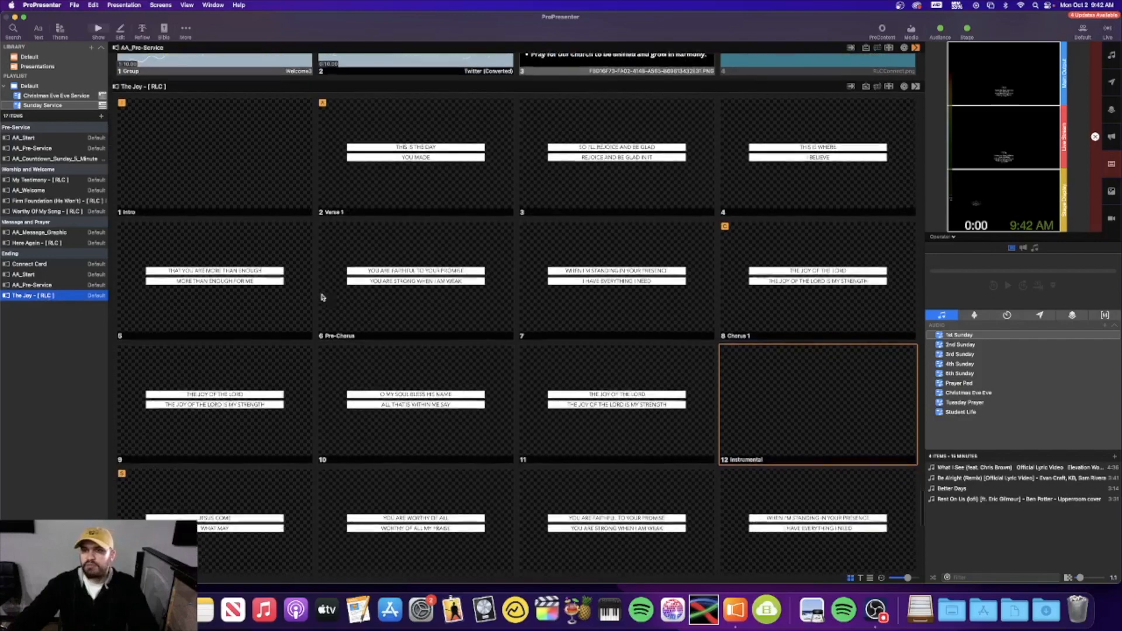
scroll(323, 298, down, 1)
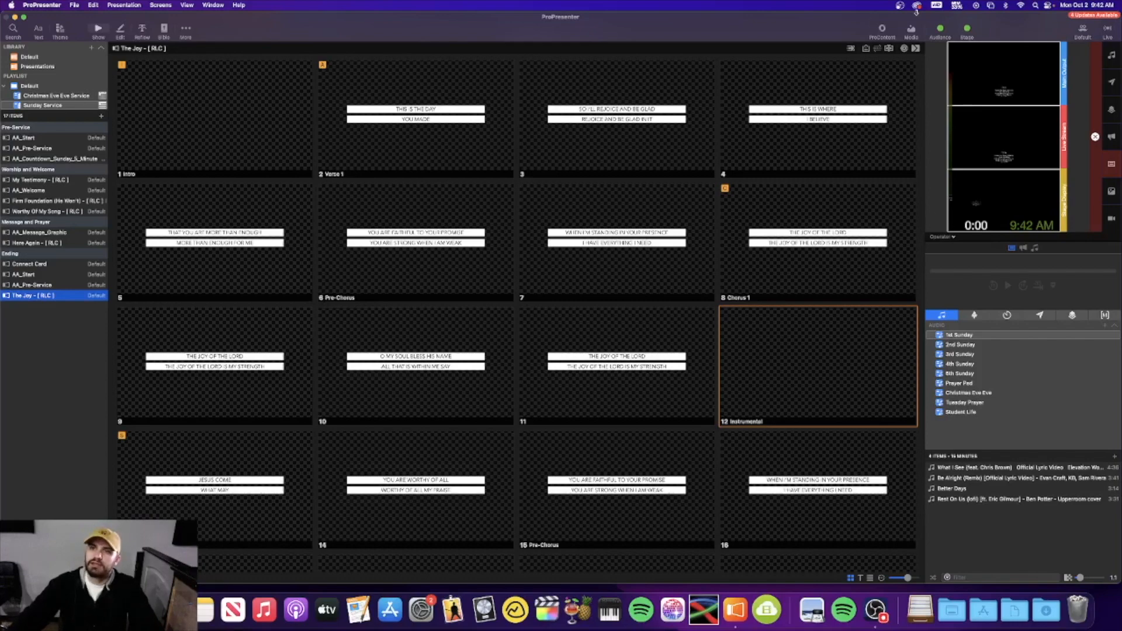
click(911, 30)
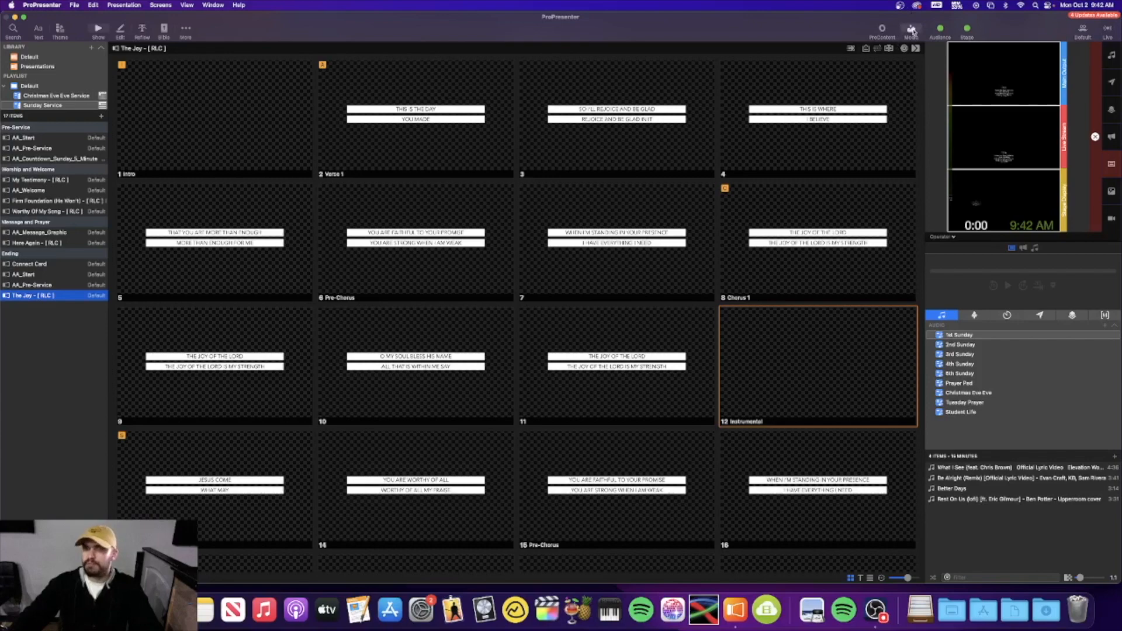
Drag the Diamond2 video onto slide 1 Intro as its background and close the media bin
scroll(562, 526, down, 15)
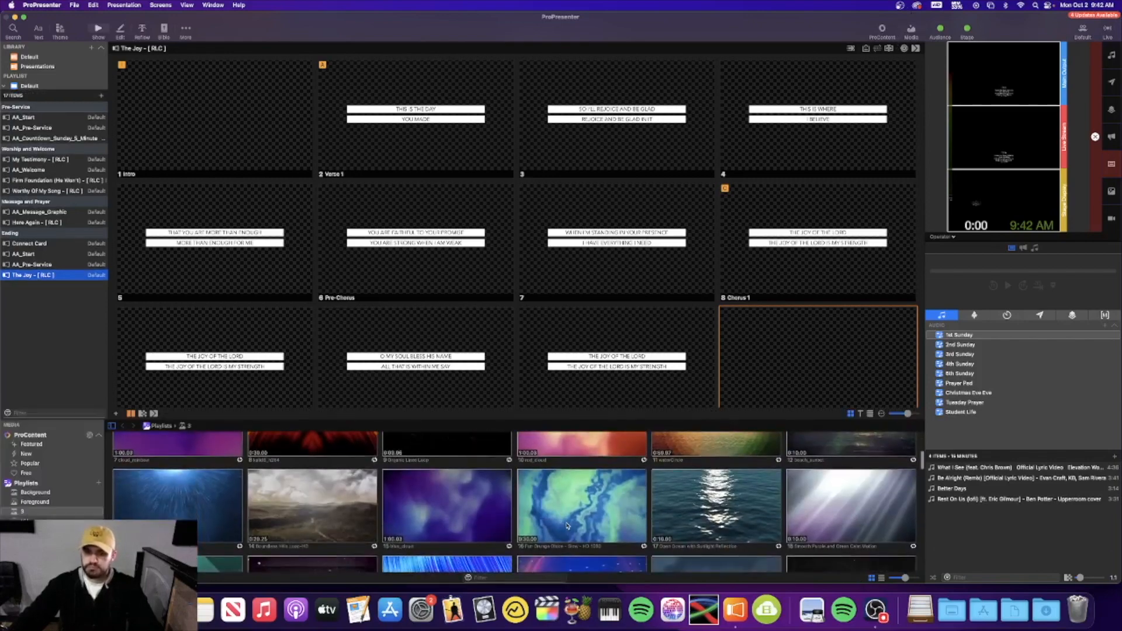
scroll(565, 526, down, 10)
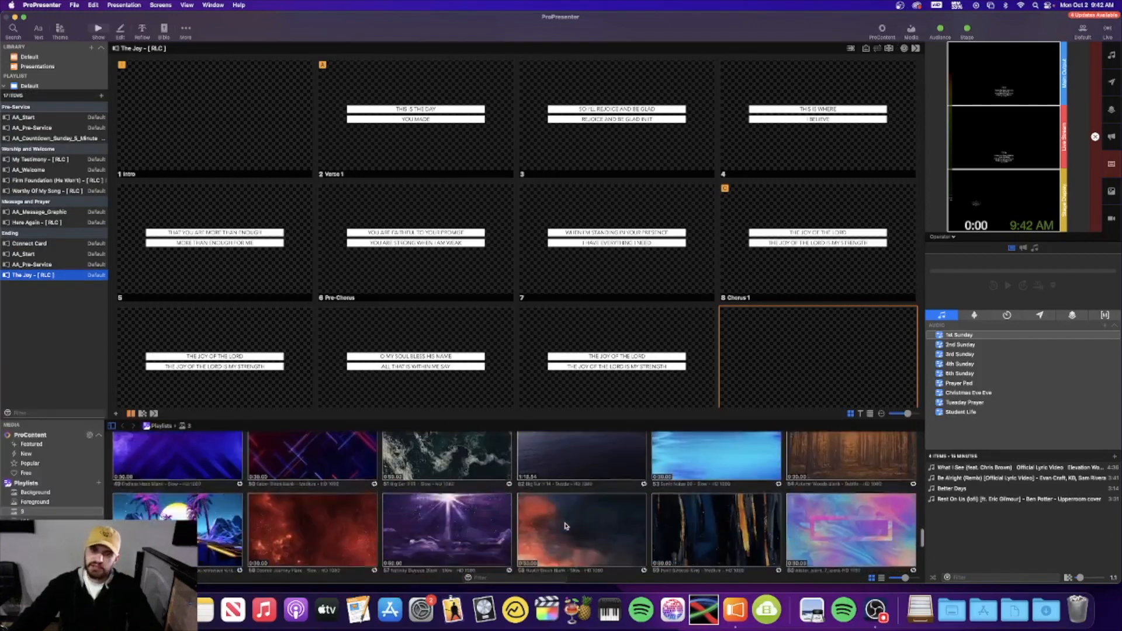
scroll(564, 526, up, 10)
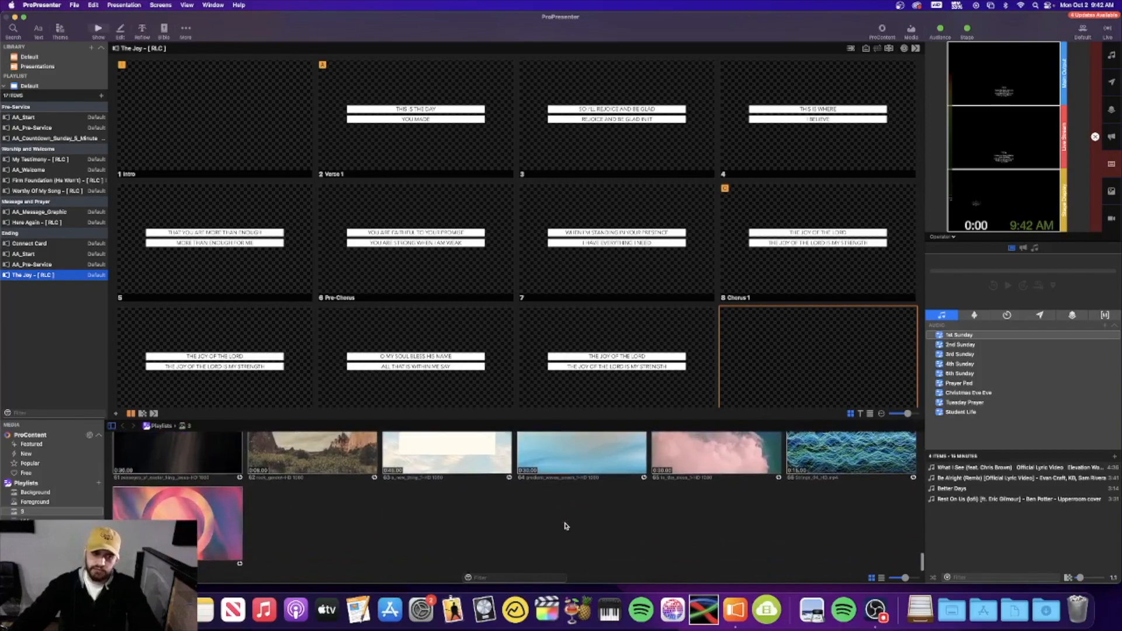
scroll(565, 525, up, 5)
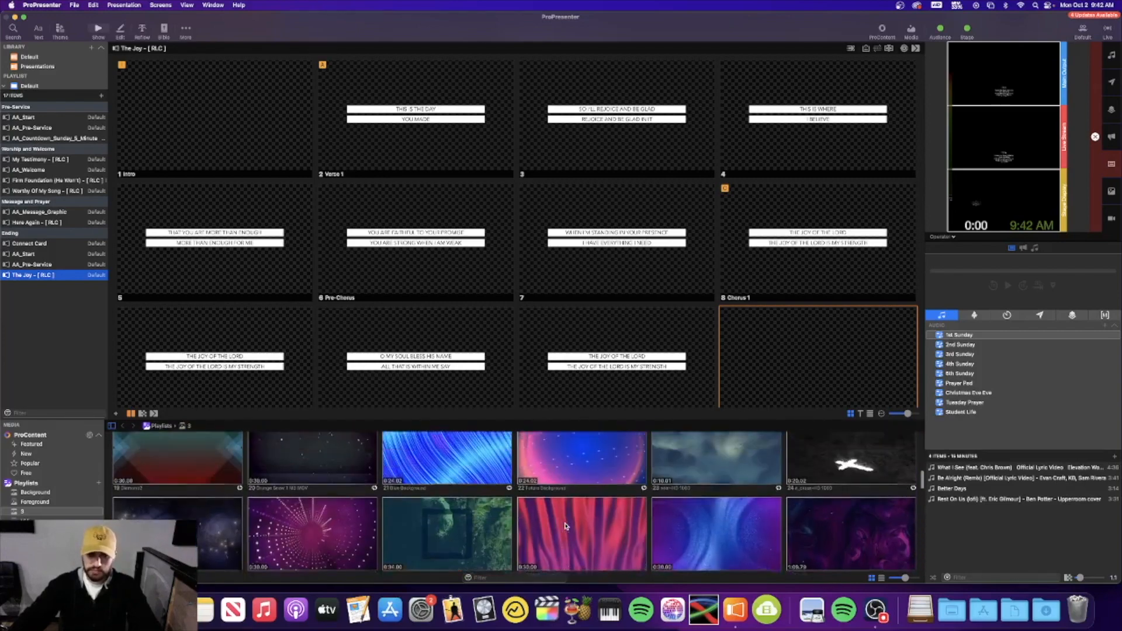
scroll(566, 525, up, 7)
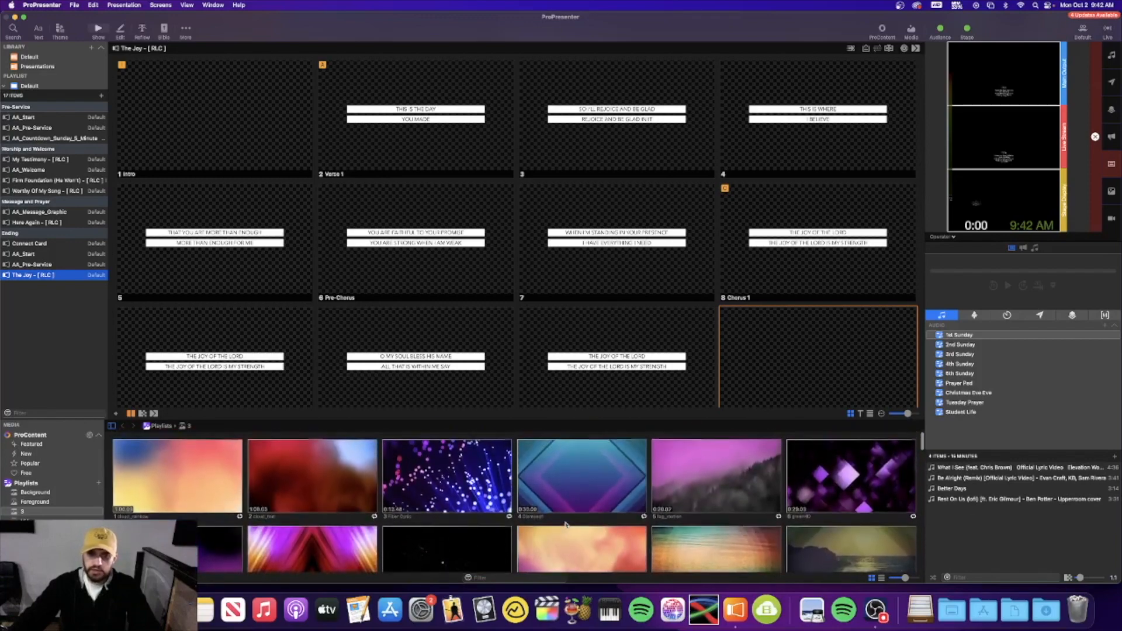
scroll(561, 526, down, 5)
scroll(554, 527, down, 2)
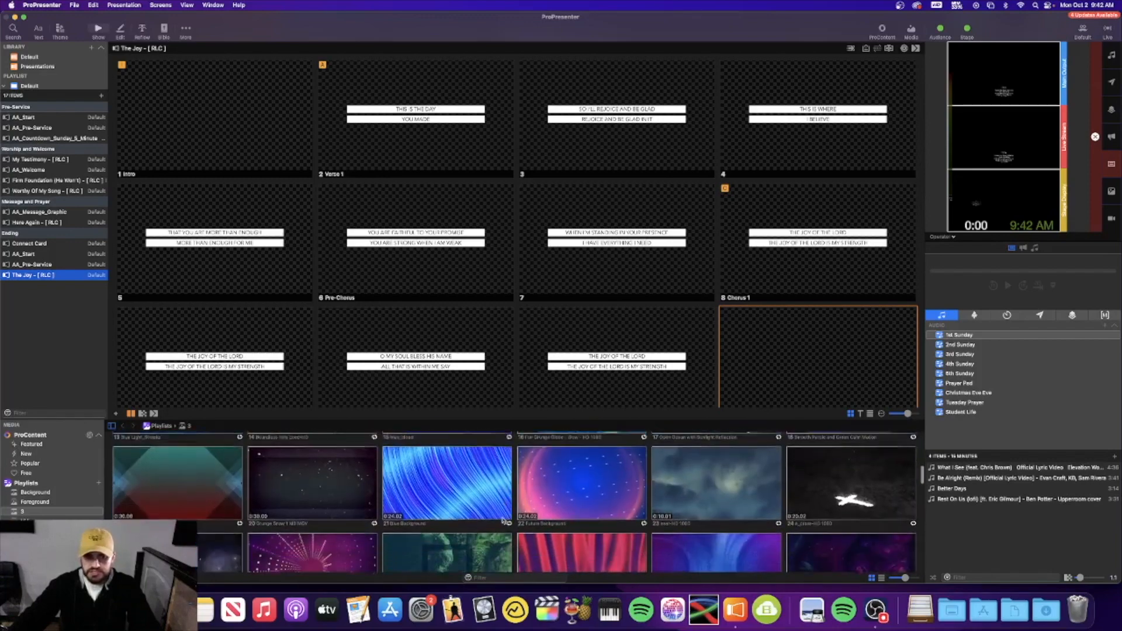
click(171, 479)
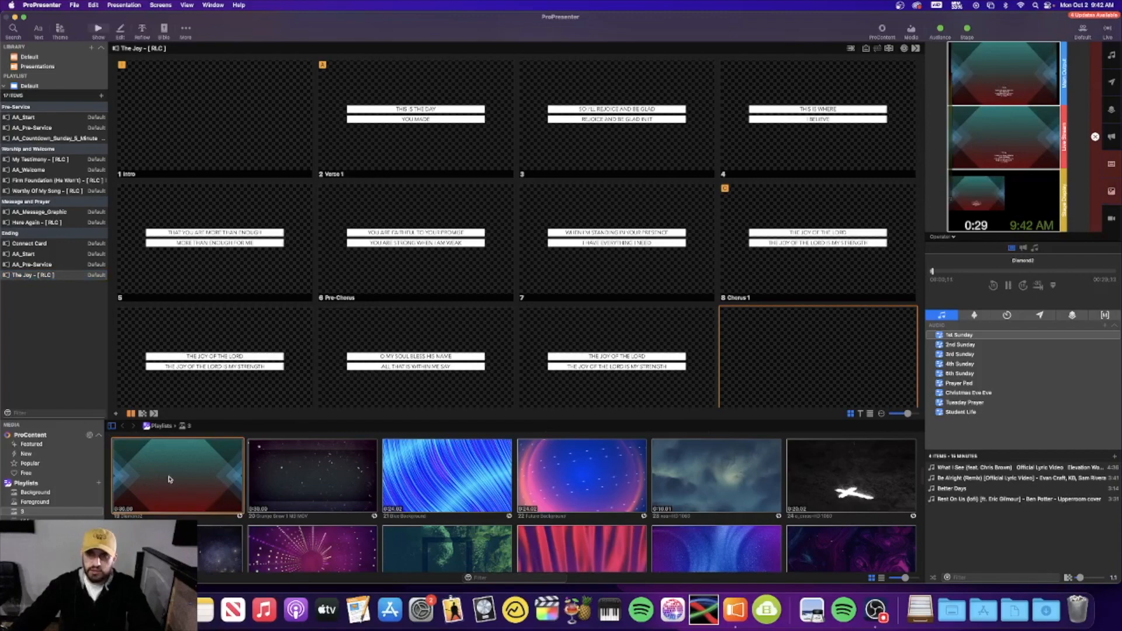
drag(171, 480, 195, 80)
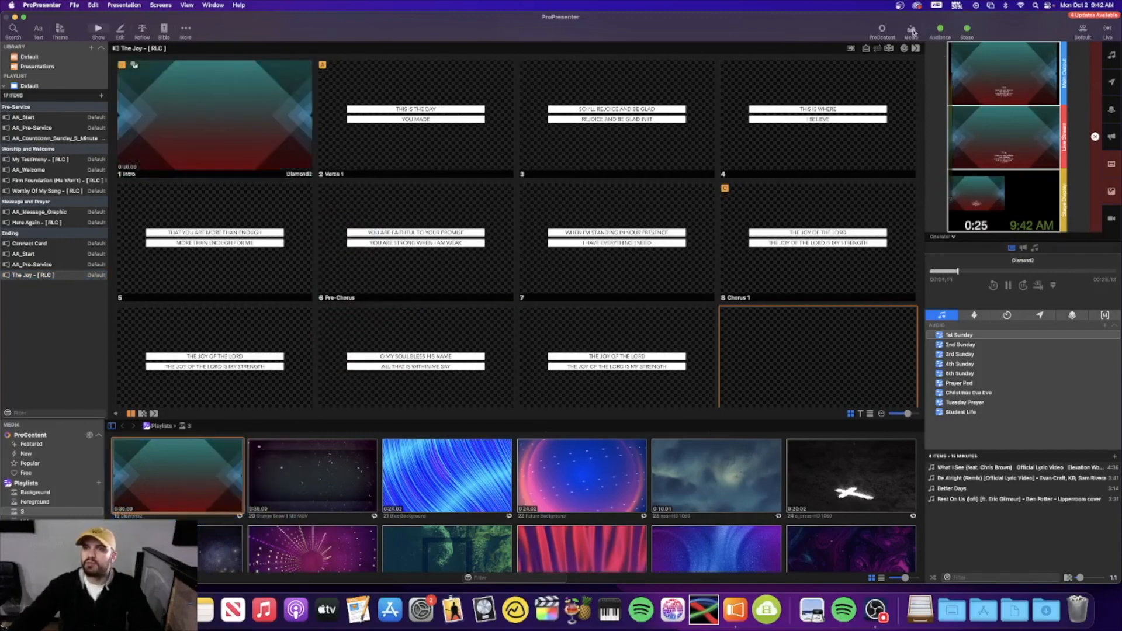
click(911, 29)
Select the Intro slide and display the Macros list with Song #1 to Song #4
click(185, 115)
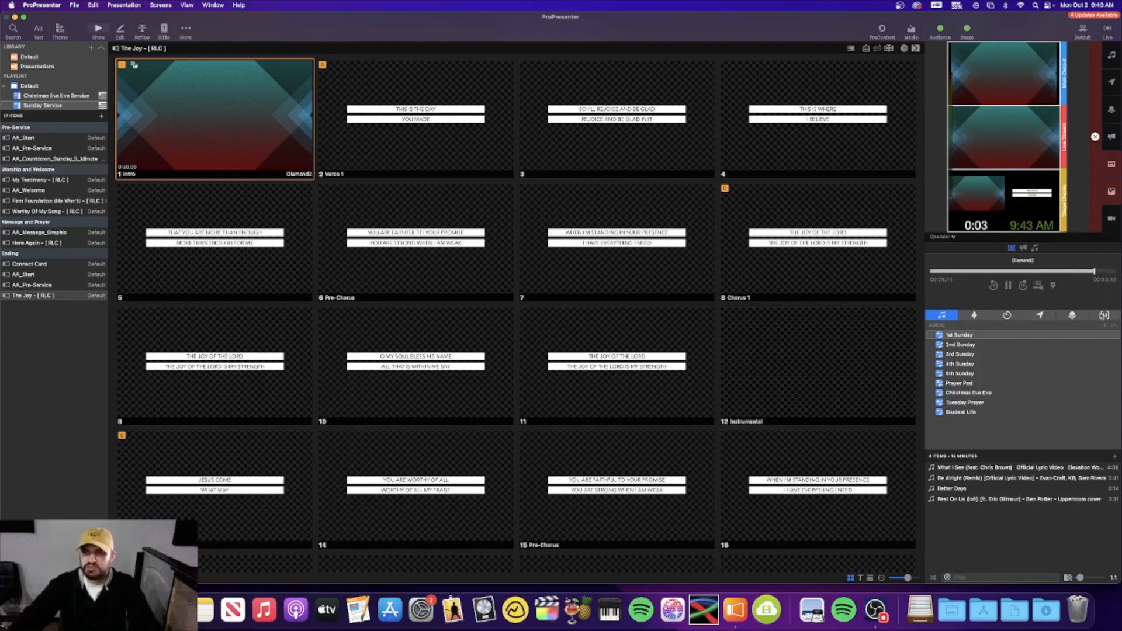
click(1105, 316)
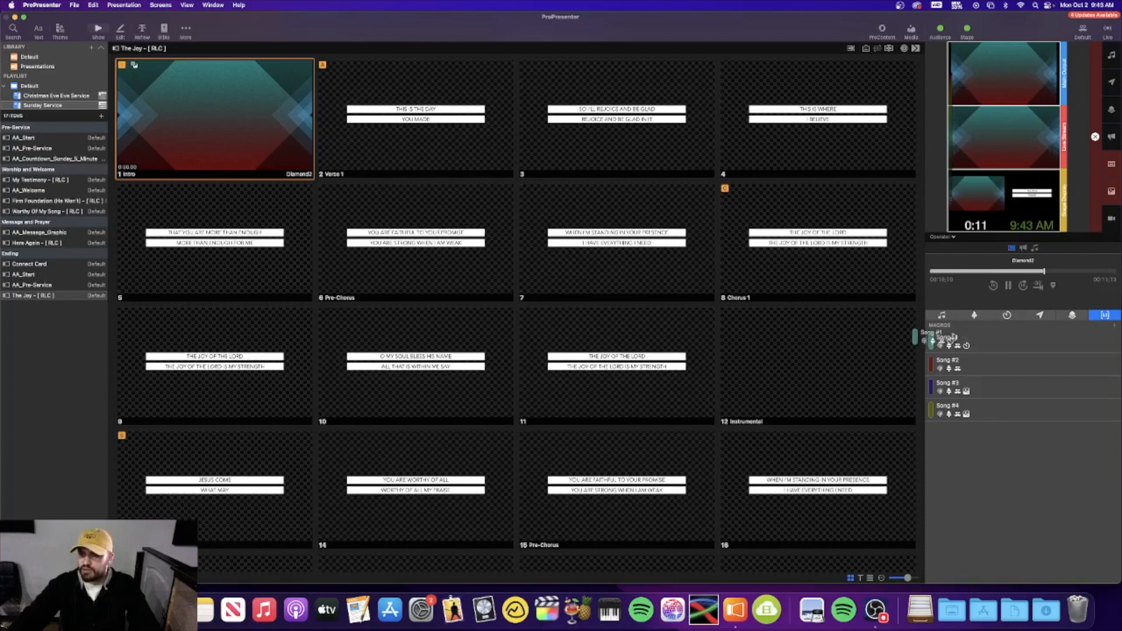
Send Intro and Verse 1 live, then move The Joy just below My Testimony
click(227, 100)
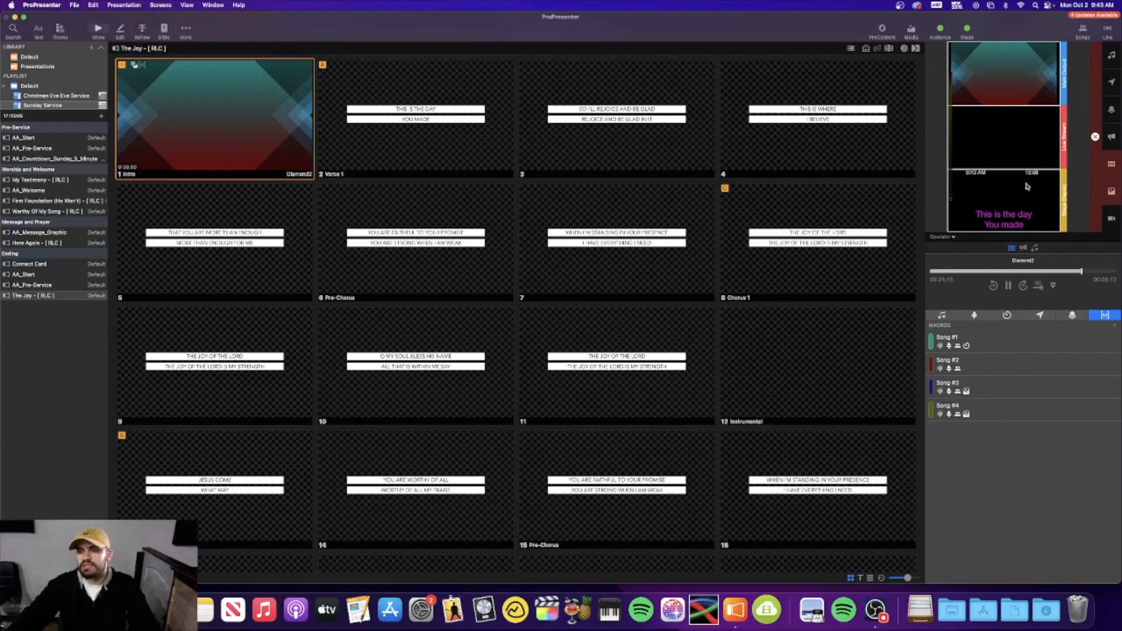
click(385, 112)
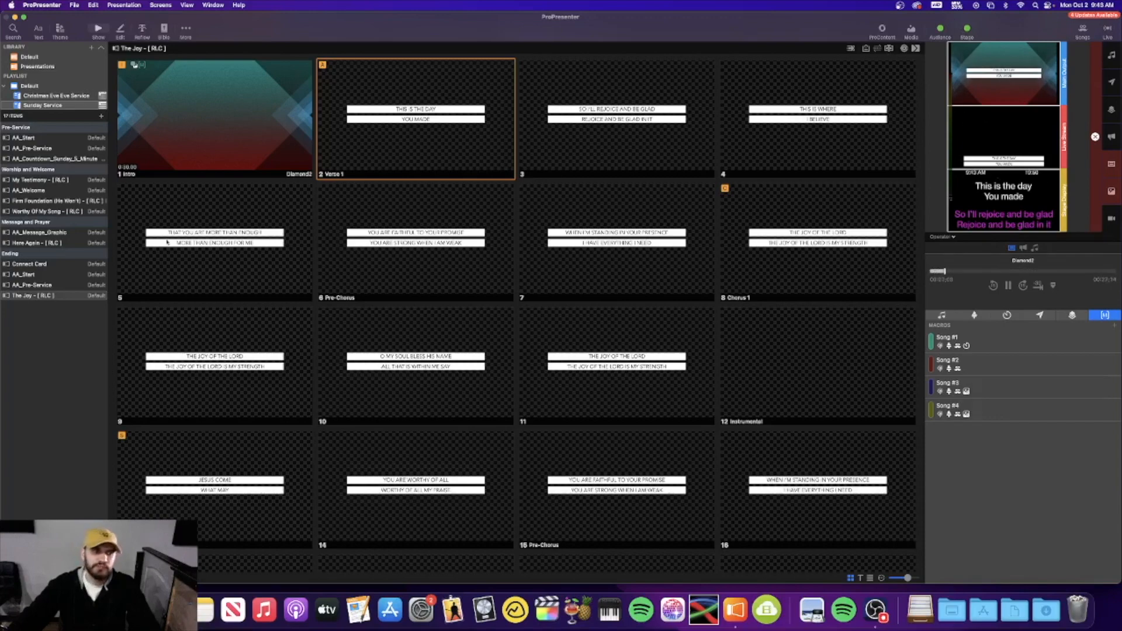
drag(56, 295, 58, 197)
click(58, 194)
Choose an option for The Joy playlist item, scroll the slides, and launch Lightkey
right_click(48, 183)
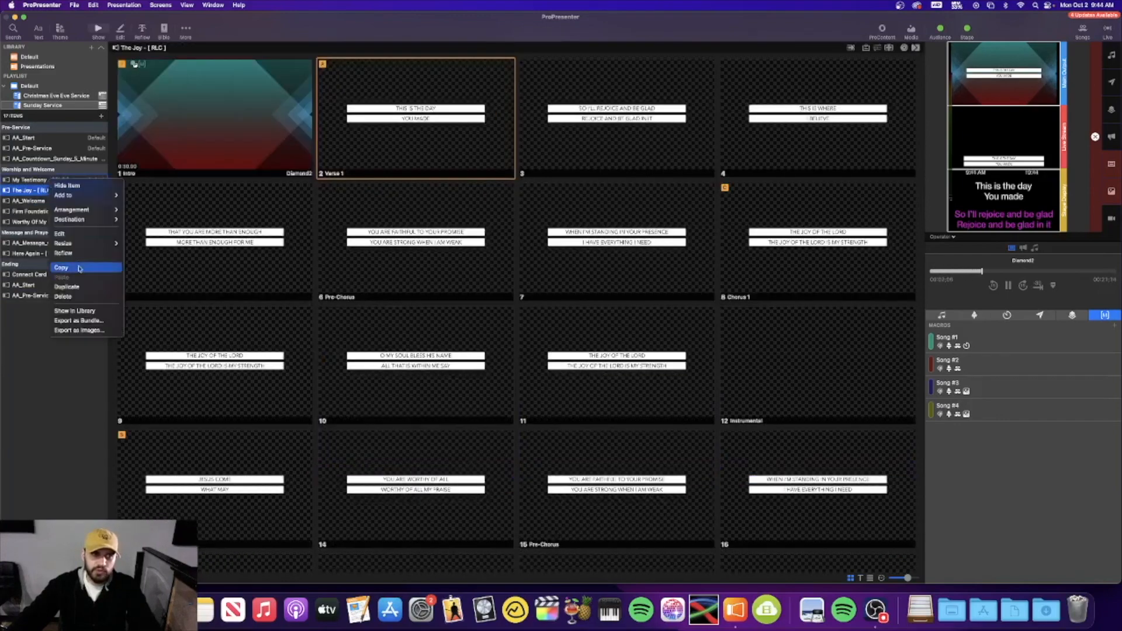
click(80, 303)
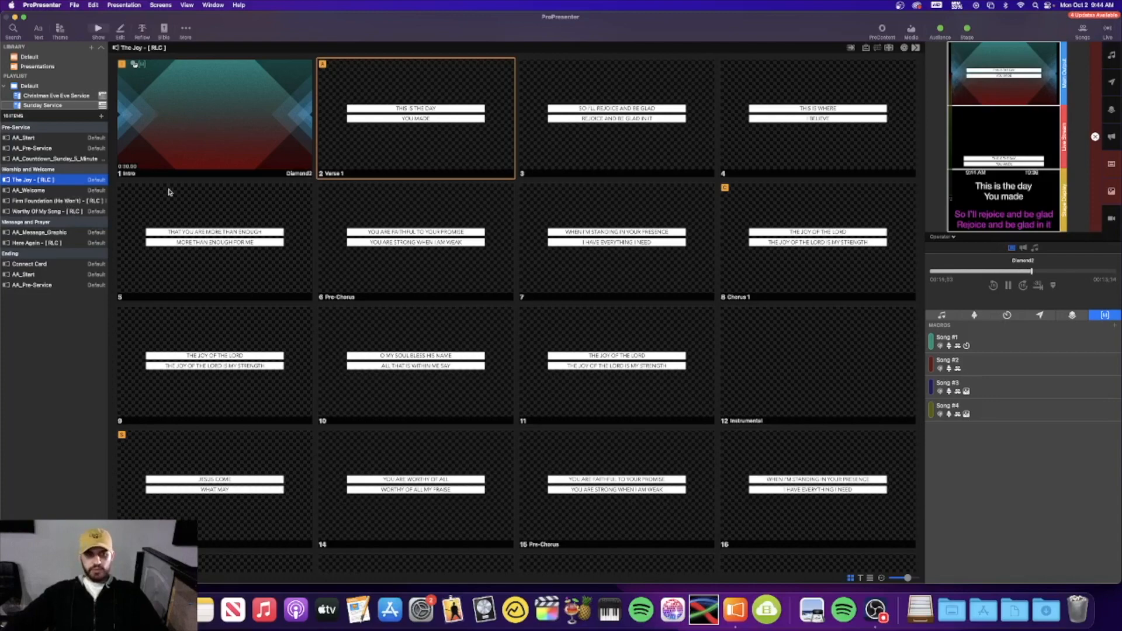
scroll(315, 257, up, 3)
scroll(316, 257, down, 2)
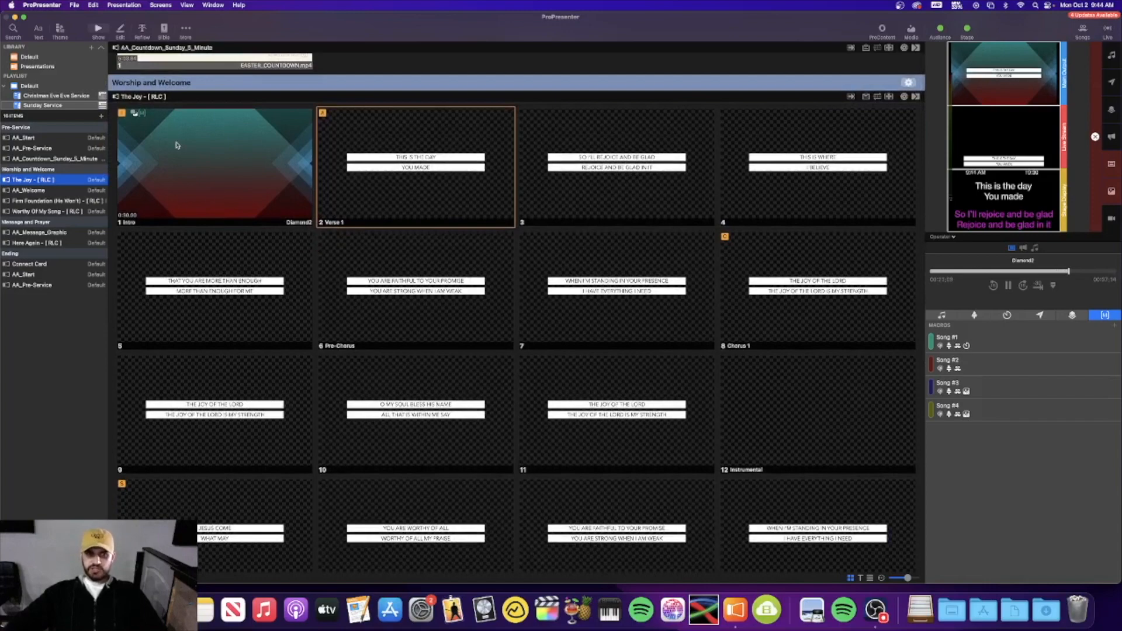
scroll(176, 145, down, 1)
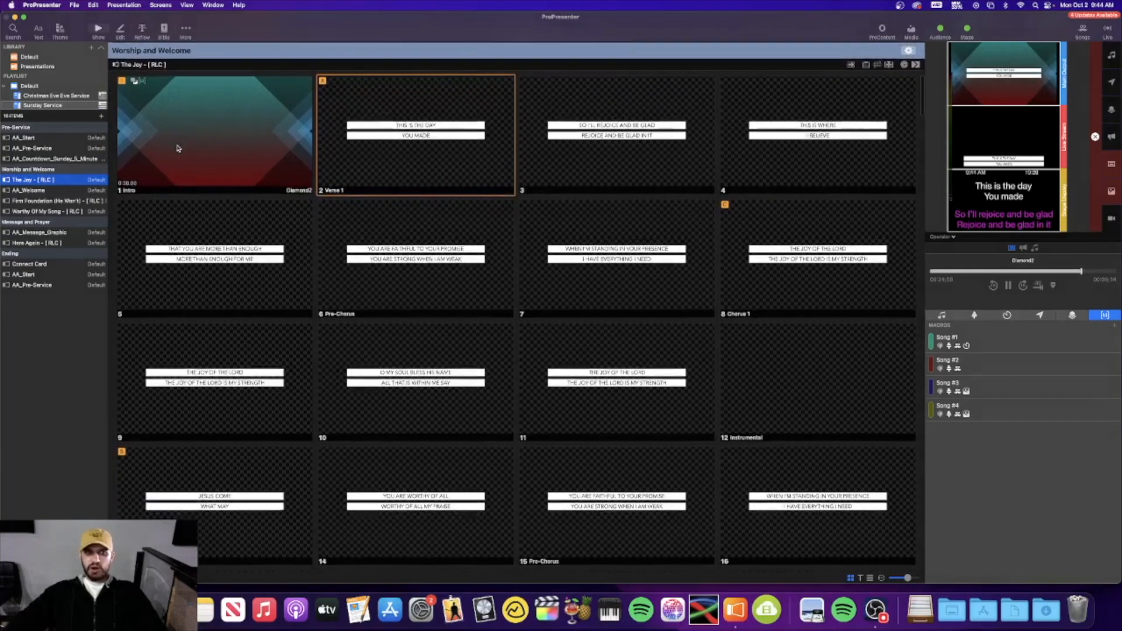
scroll(177, 148, down, 1)
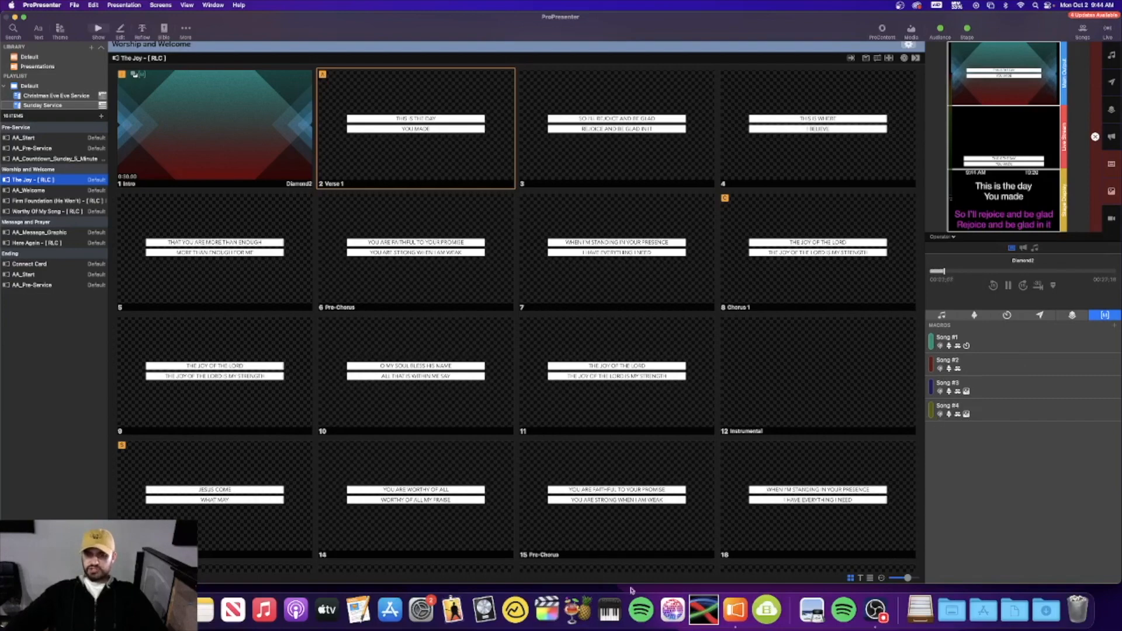
click(672, 610)
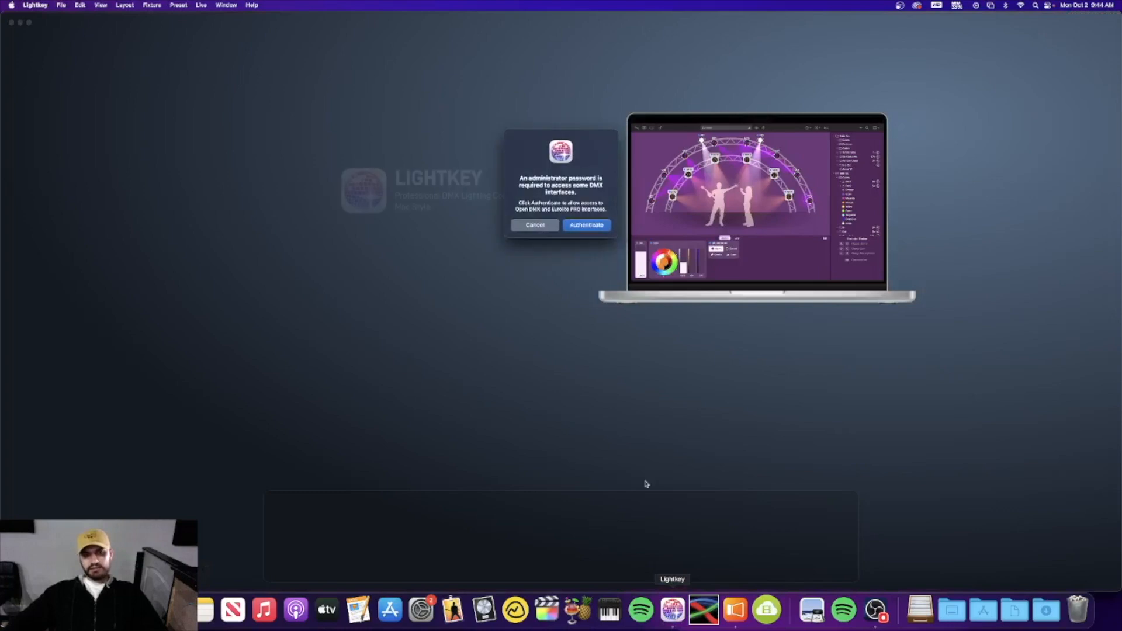
Authorize Lightkey's DMX interface access with the administrator password
click(585, 226)
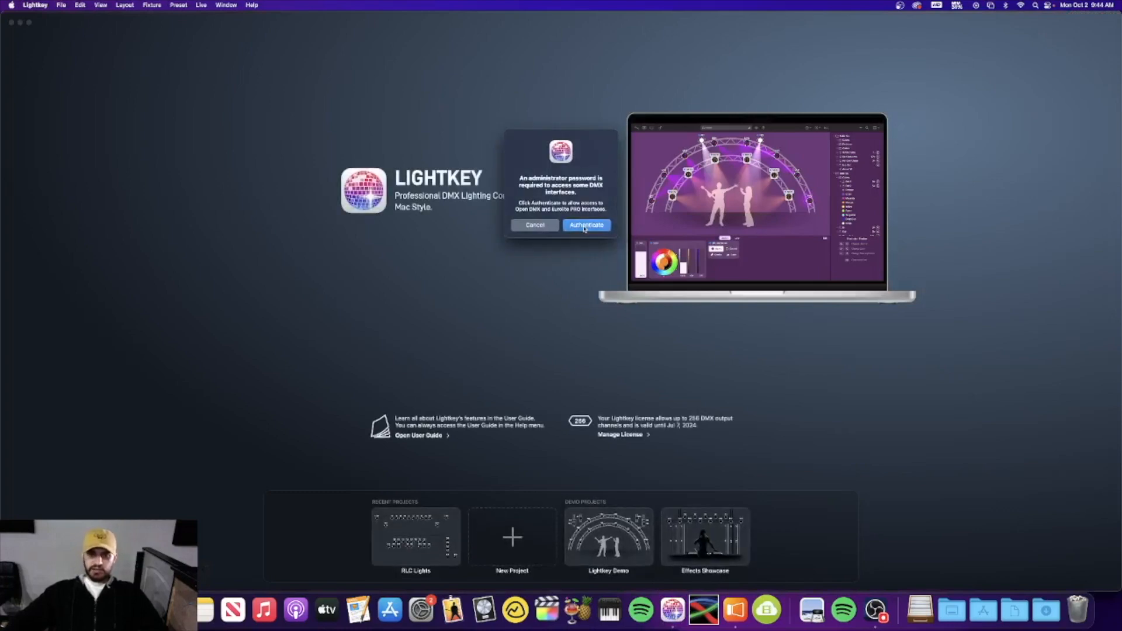
text(••••••••)
key(Return)
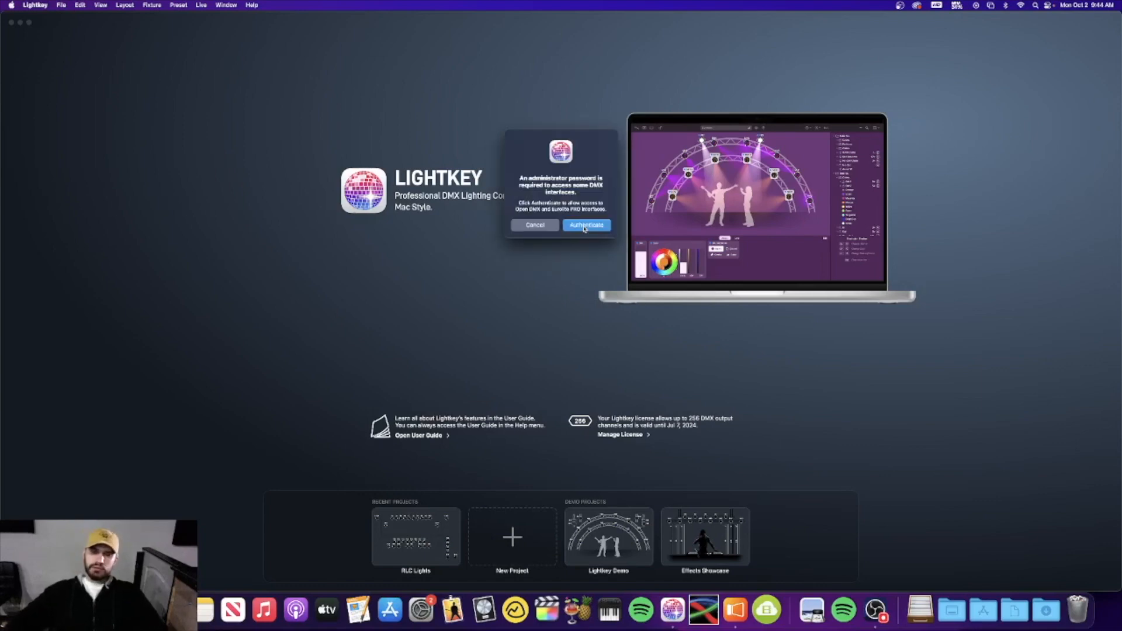
click(572, 232)
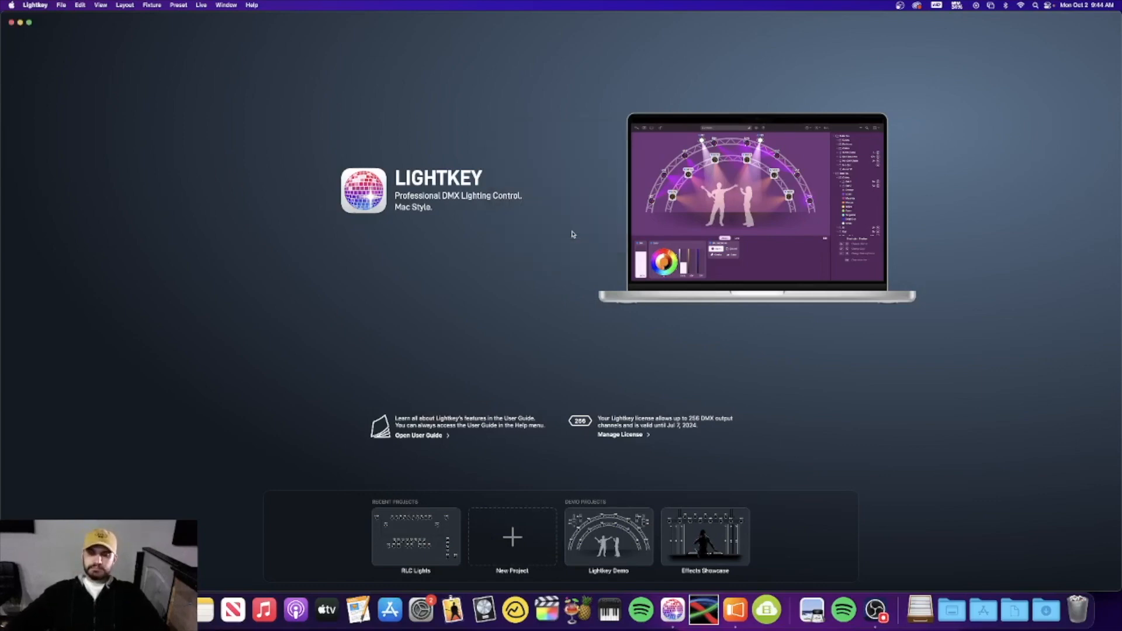
Open the RLC Lights recent project and switch back to ProPresenter
click(413, 536)
double_click(413, 536)
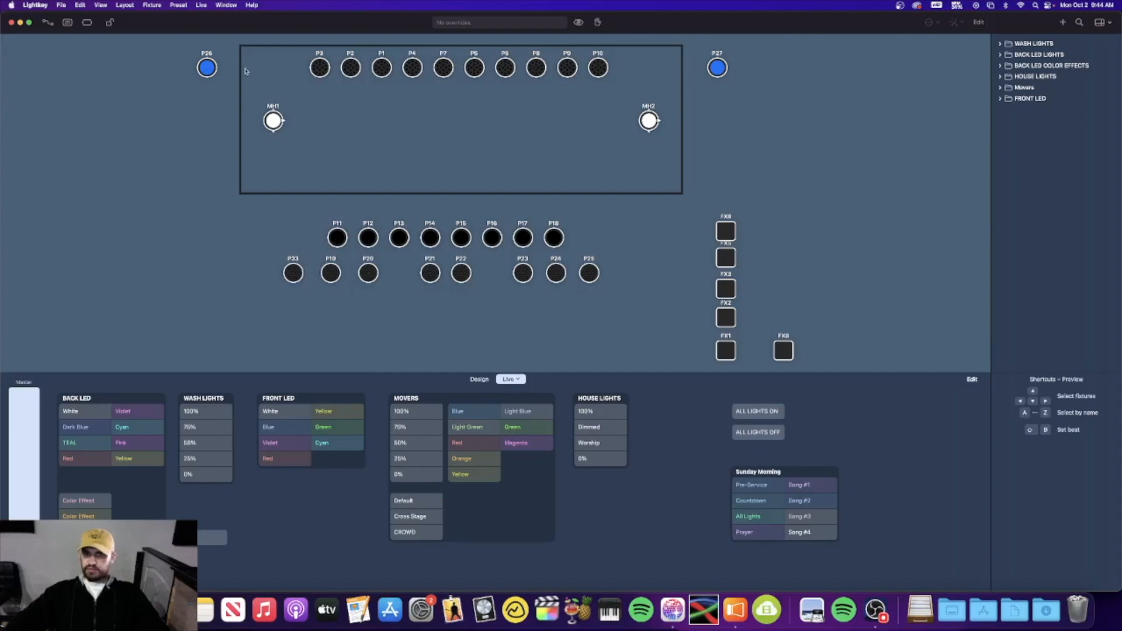
click(737, 623)
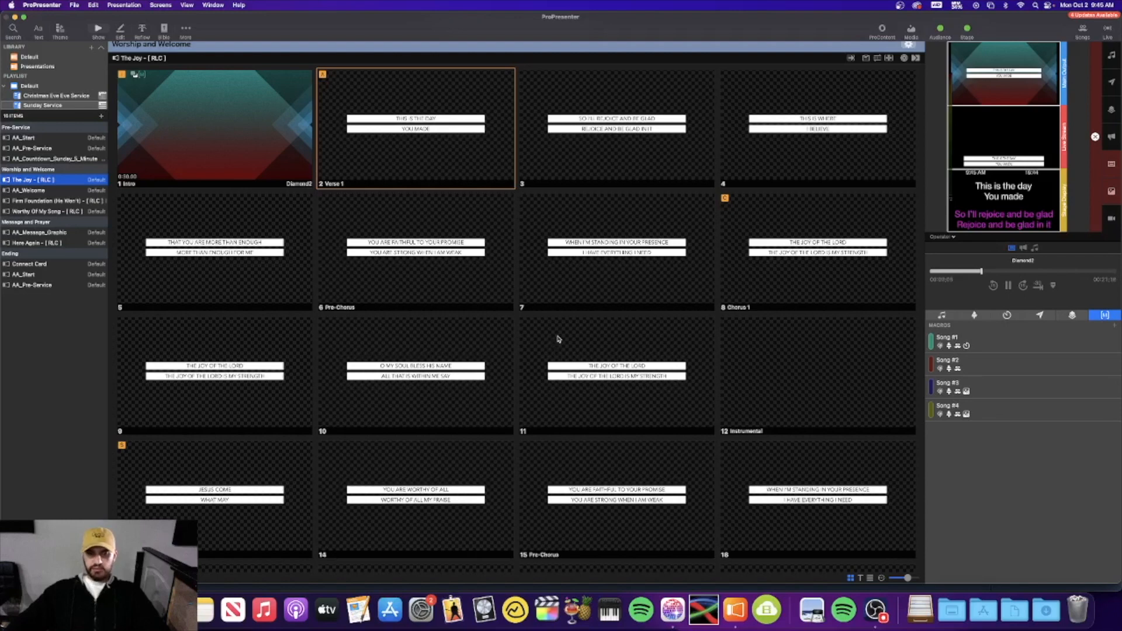
click(43, 5)
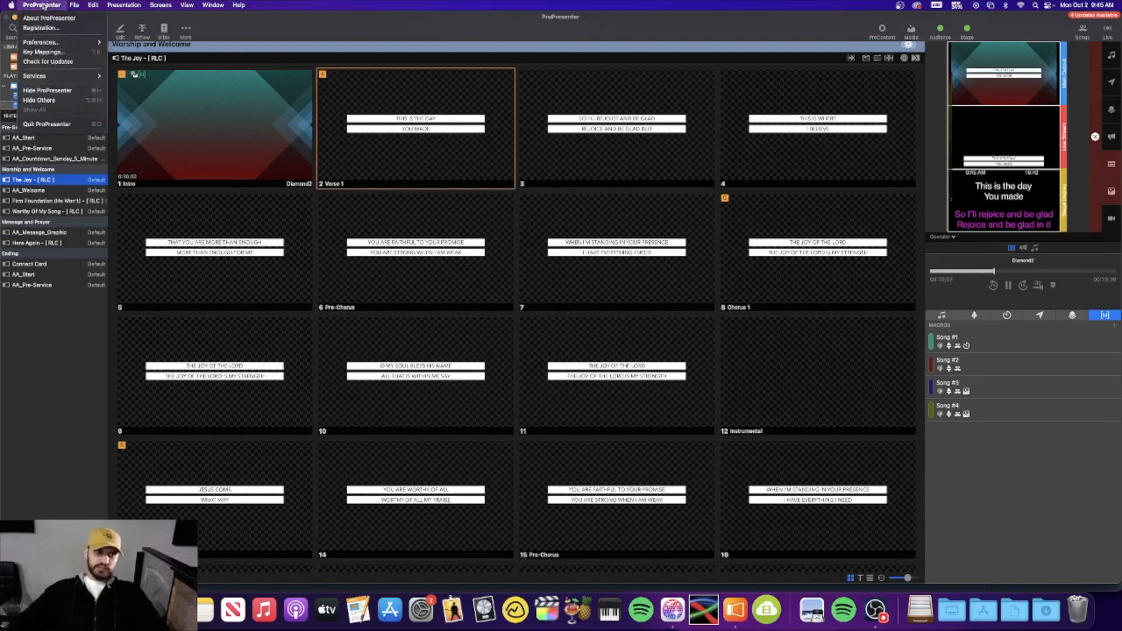
mouse_move(47, 44)
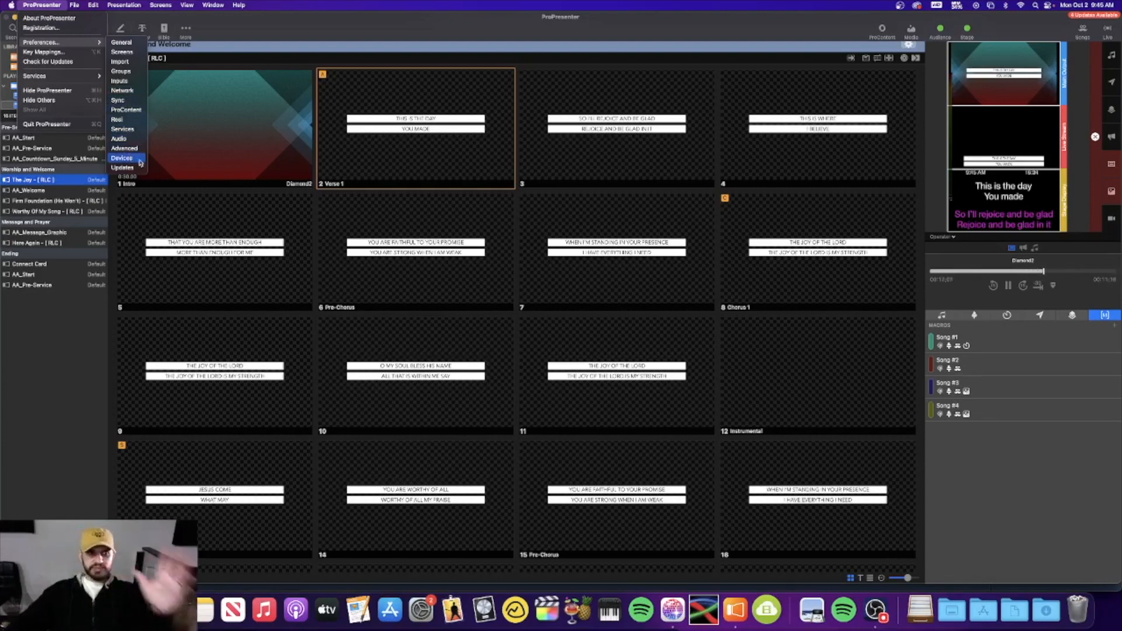
click(151, 162)
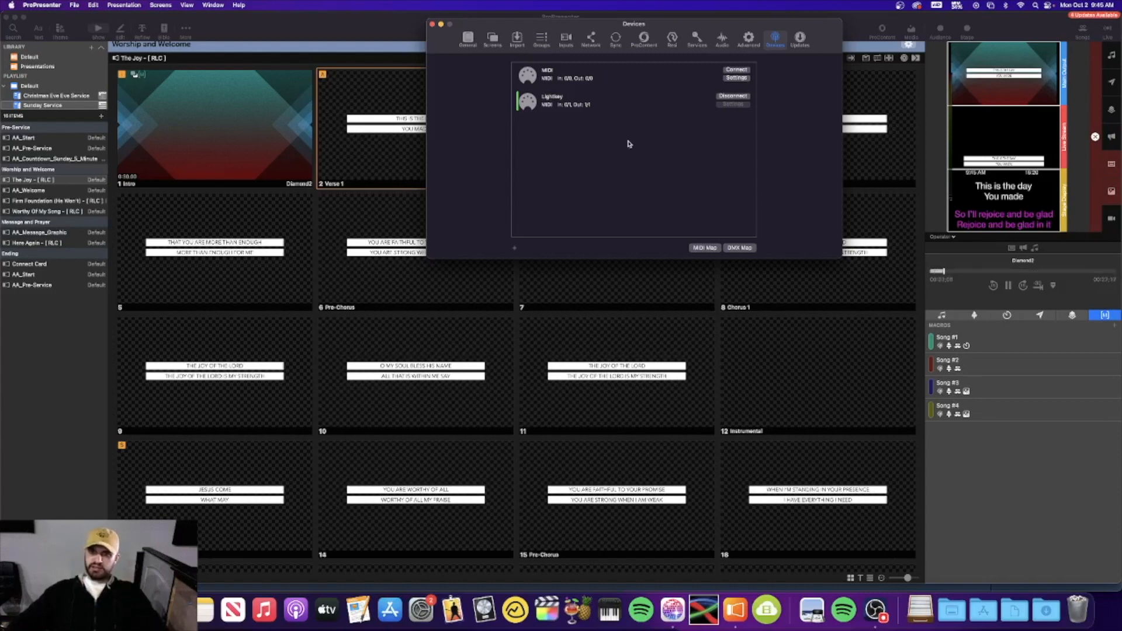
click(432, 25)
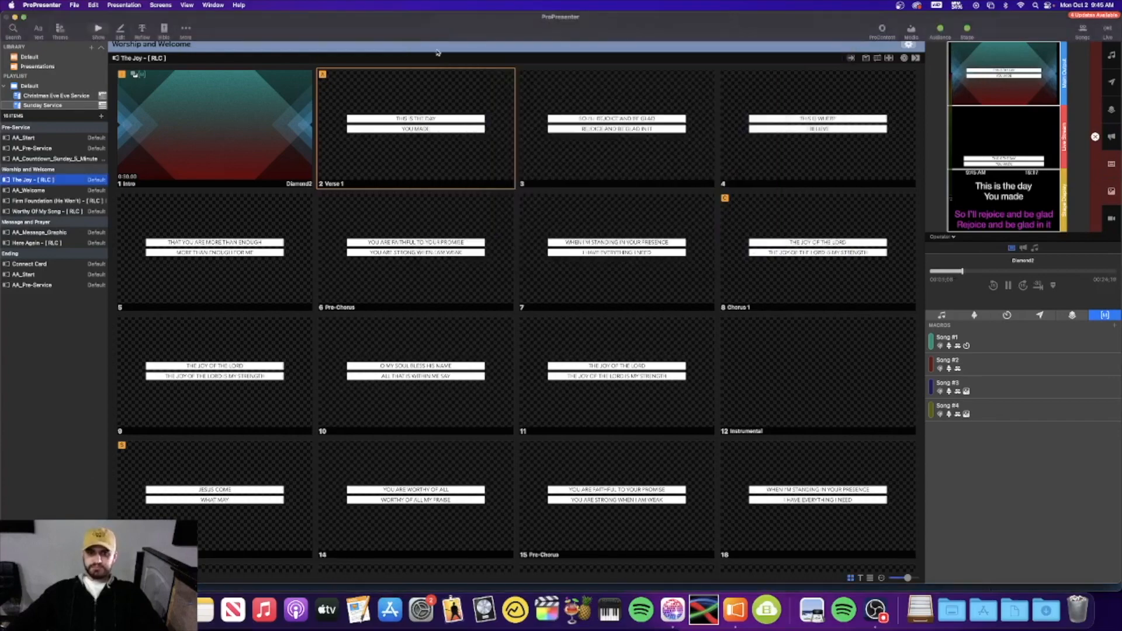
In Lightkey, fire the Pre-Service, Song #1, All Lights and Prayer cues, then release Prayer
click(662, 620)
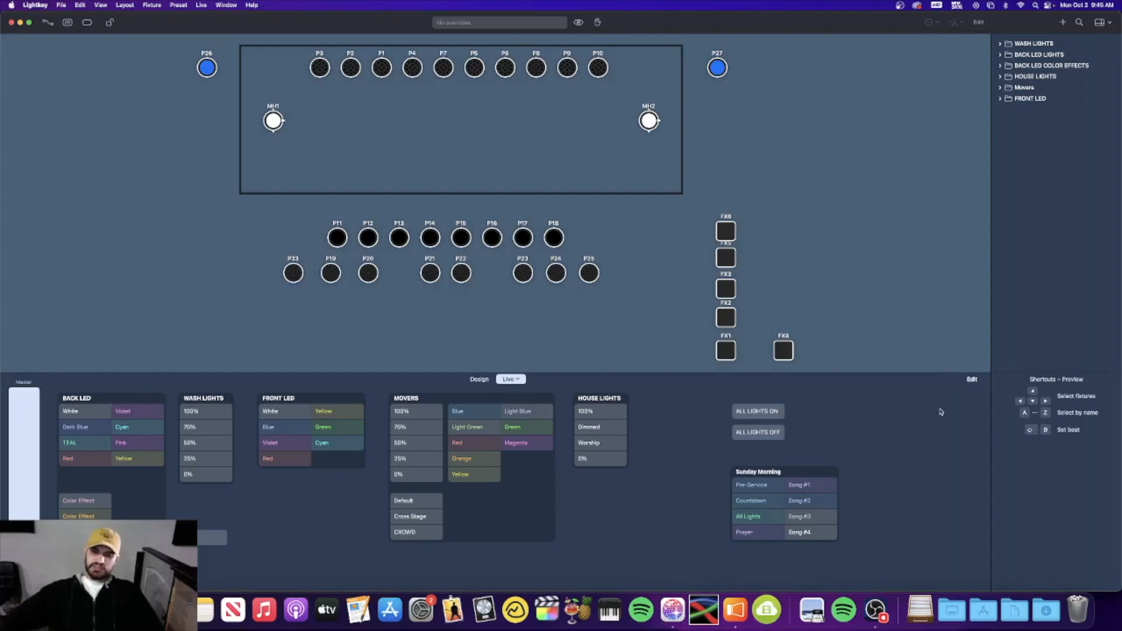
click(754, 485)
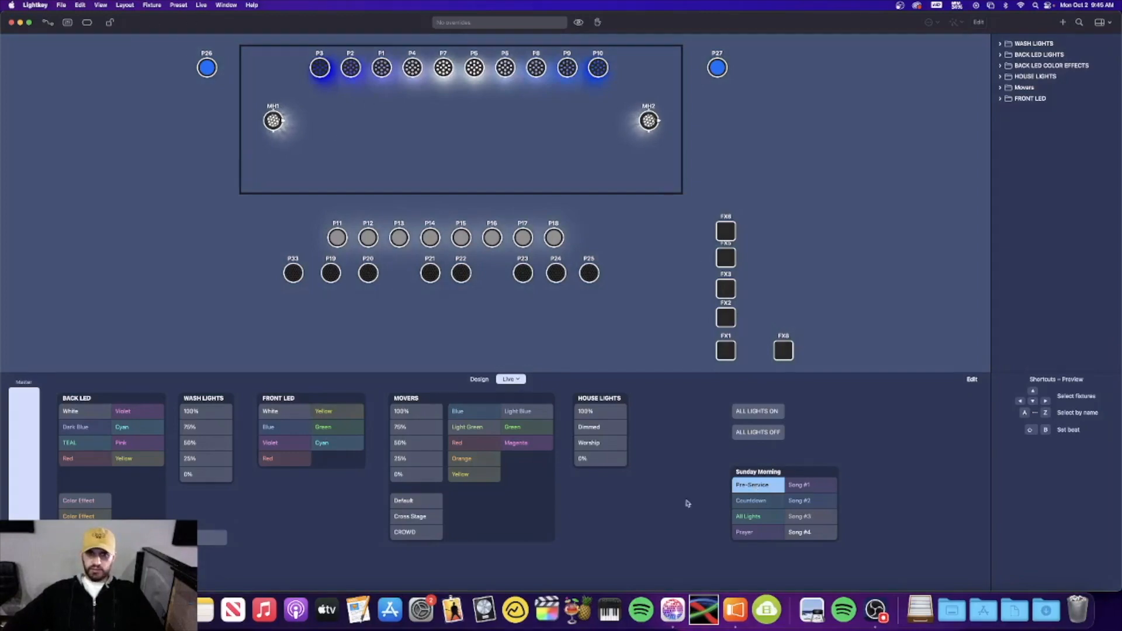
click(803, 488)
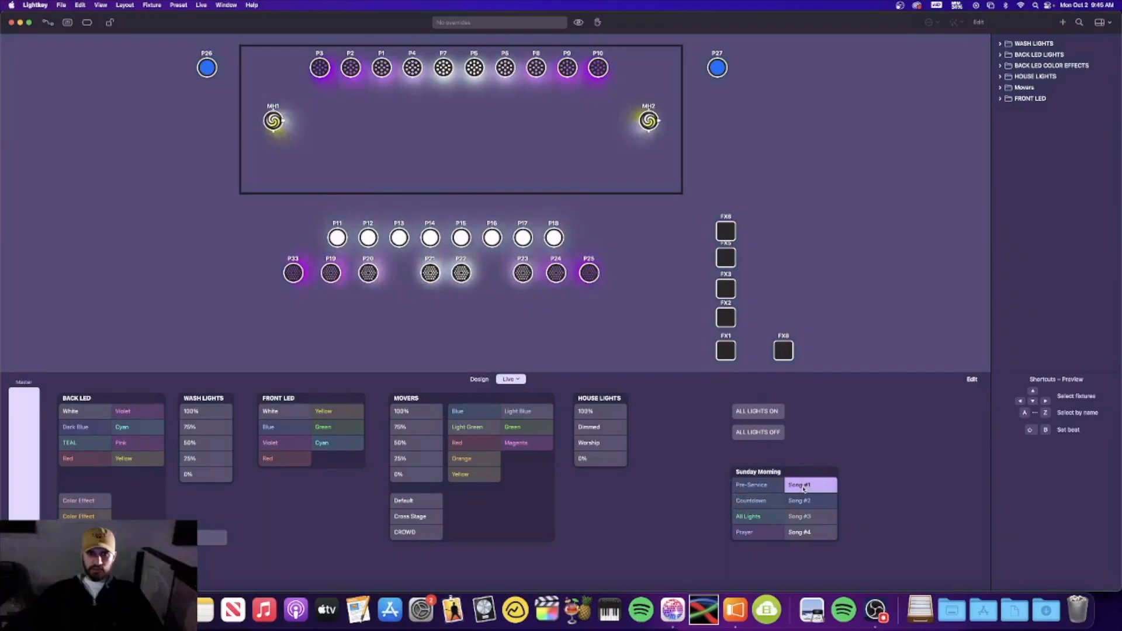
click(761, 518)
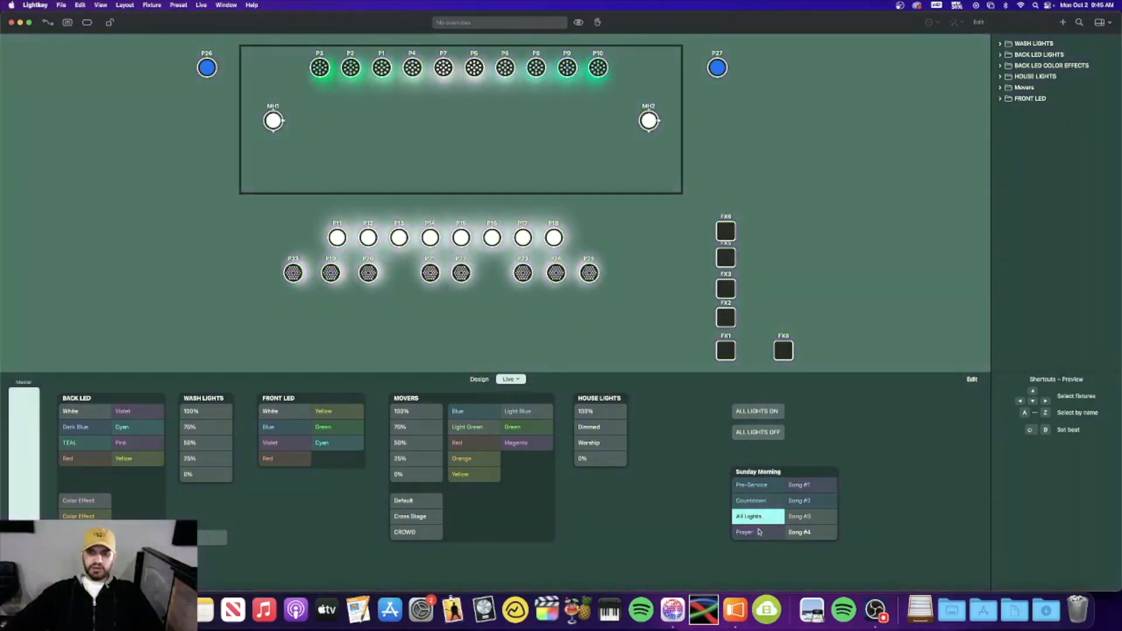
click(759, 536)
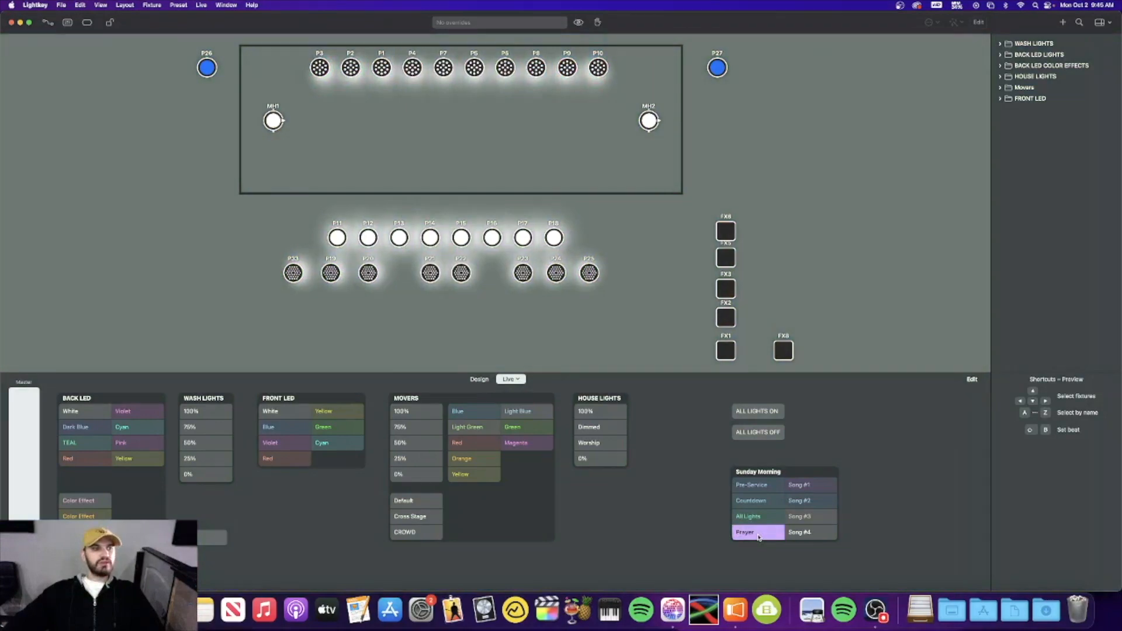
click(758, 537)
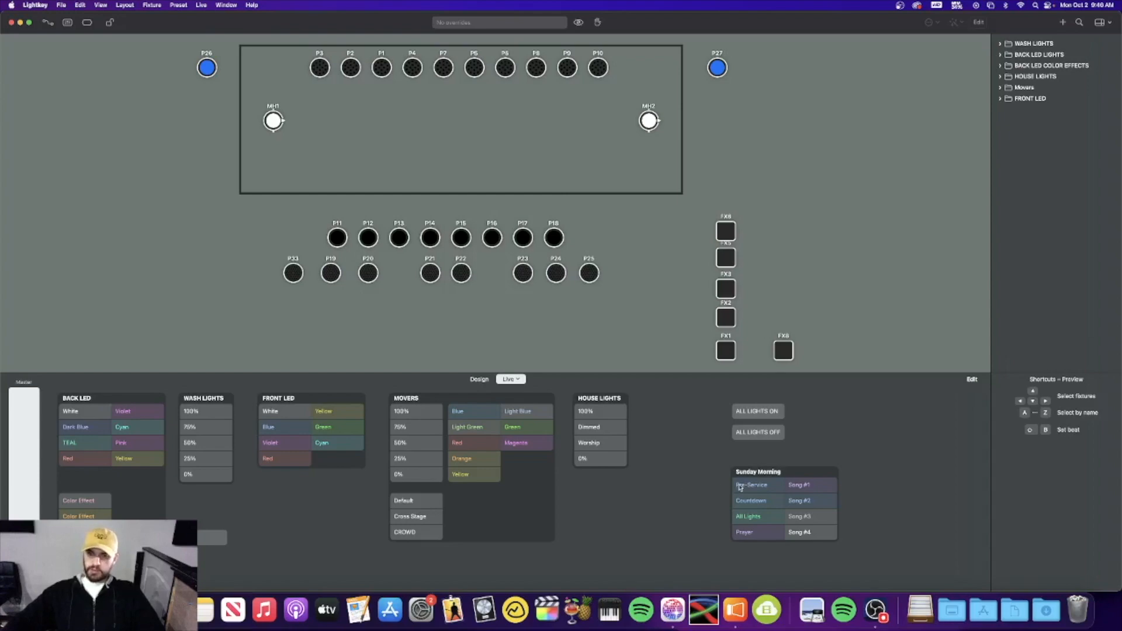
click(735, 608)
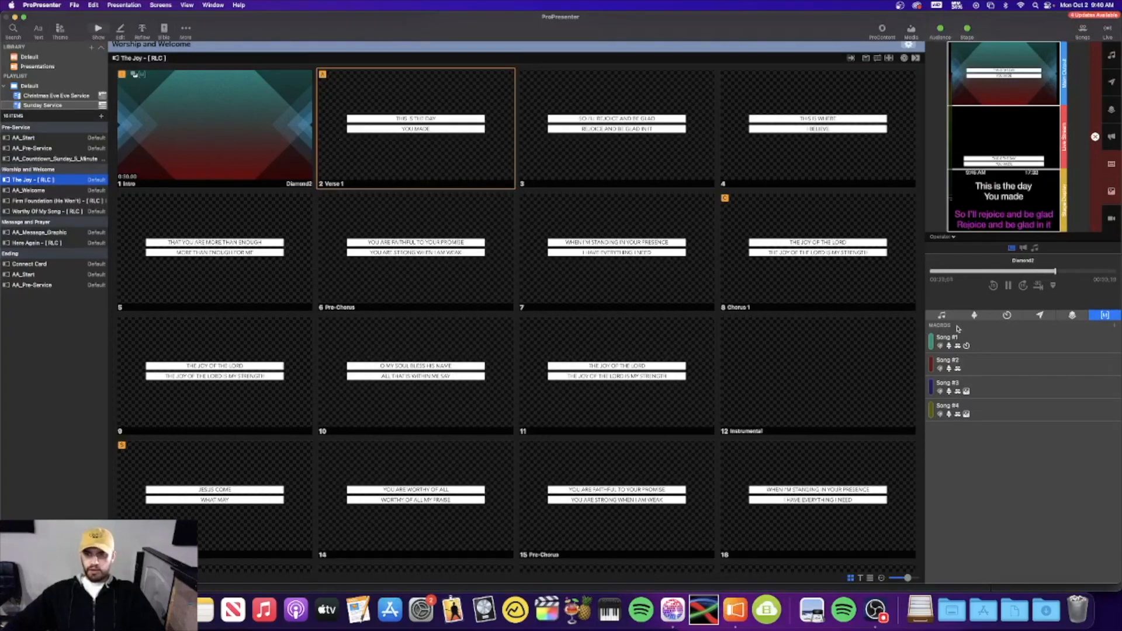
Review the Song #1 macro's MIDI Note On action
right_click(983, 344)
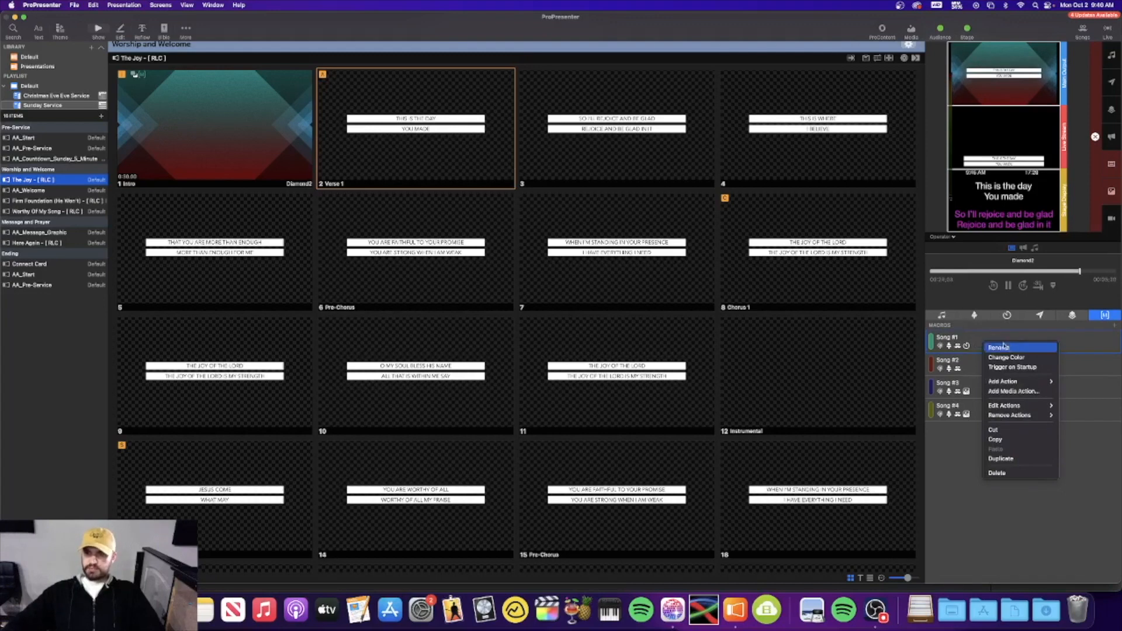
mouse_move(1018, 407)
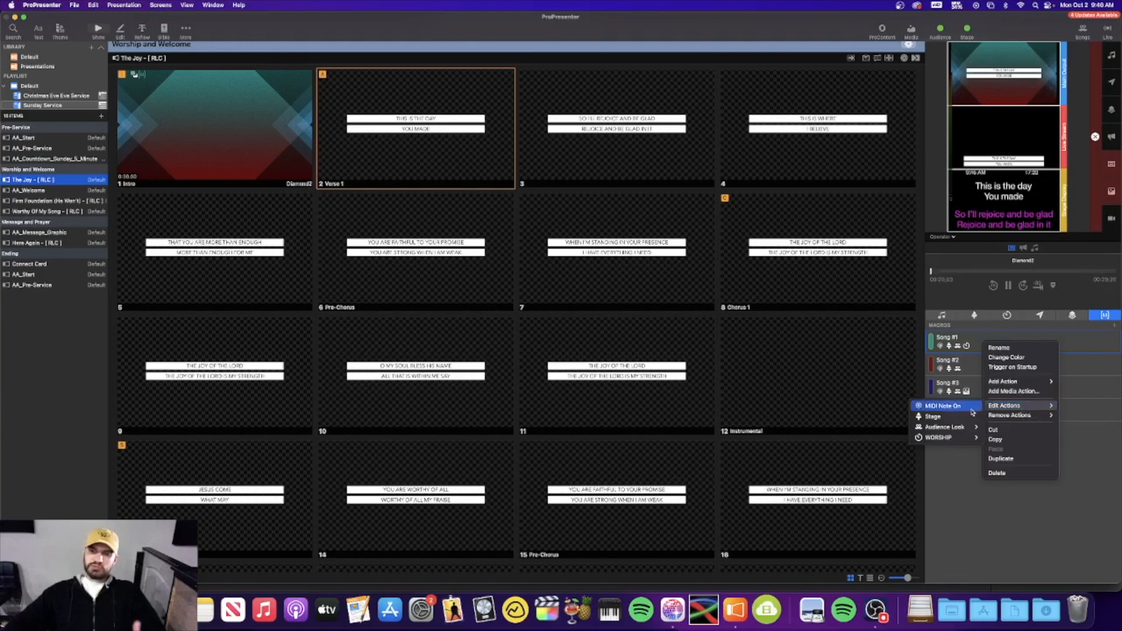
click(972, 409)
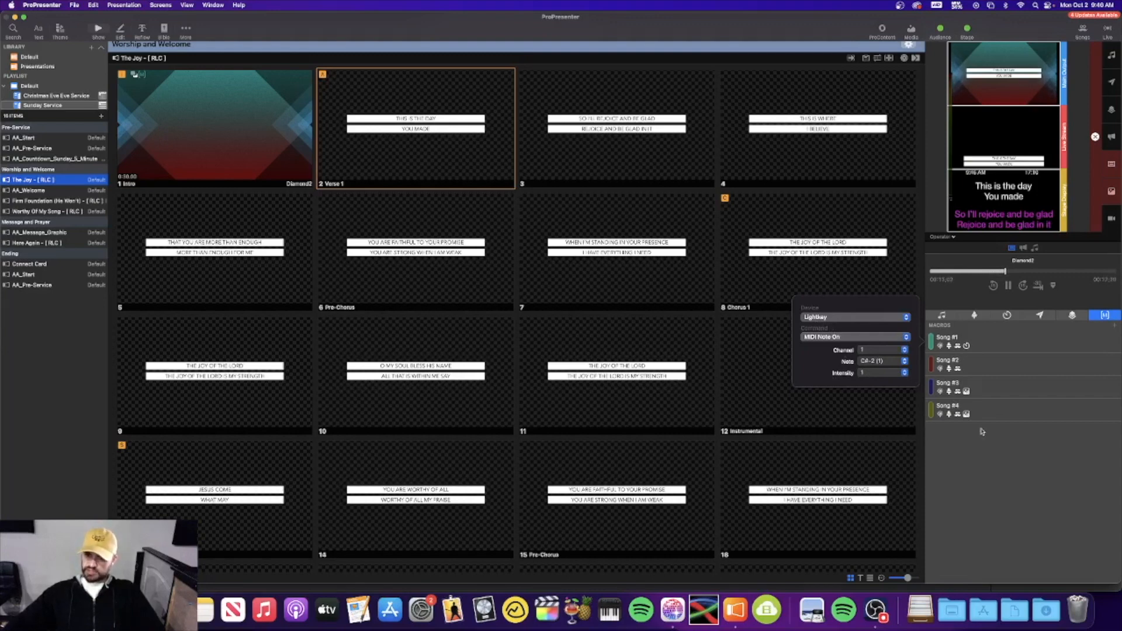
click(974, 469)
Review the Song #2 macro's MIDI Note On action
right_click(968, 366)
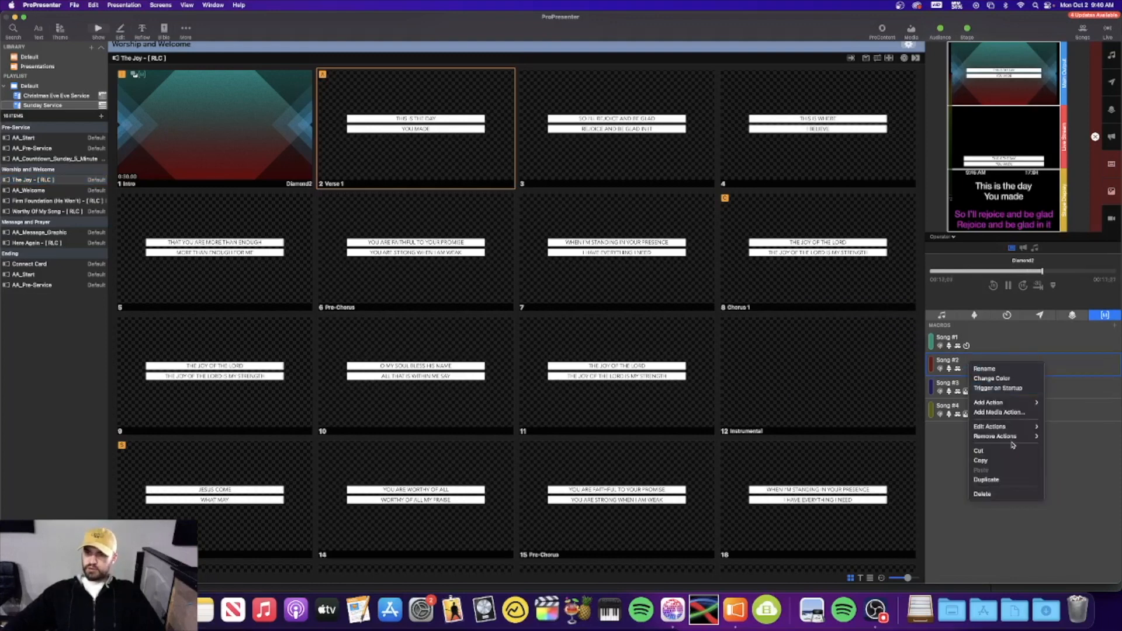
mouse_move(1018, 431)
click(1077, 427)
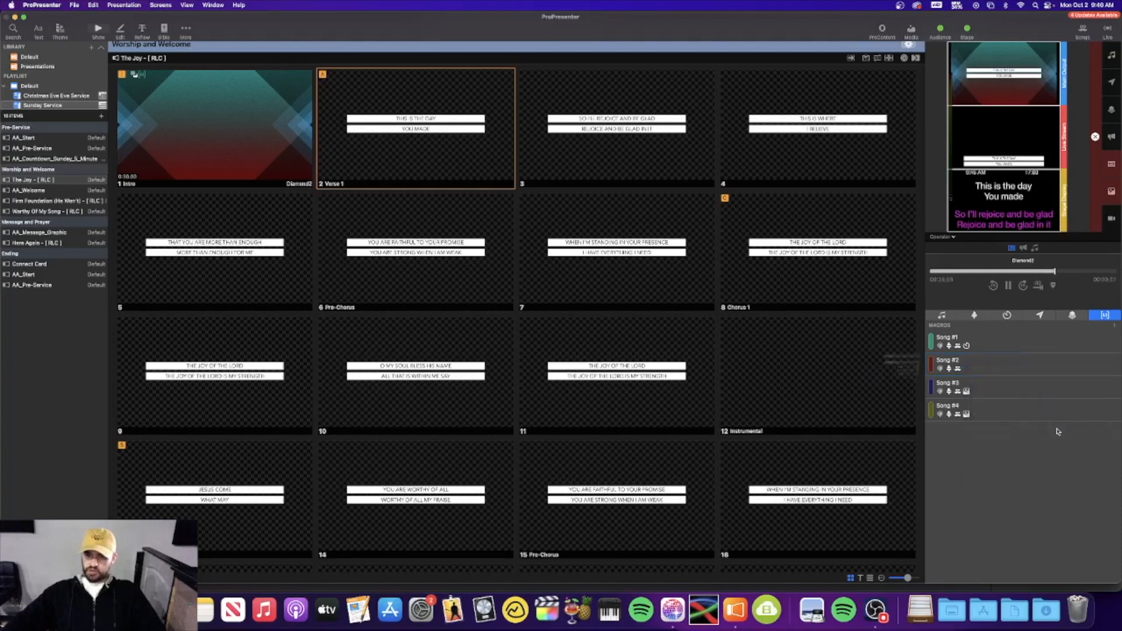
click(979, 460)
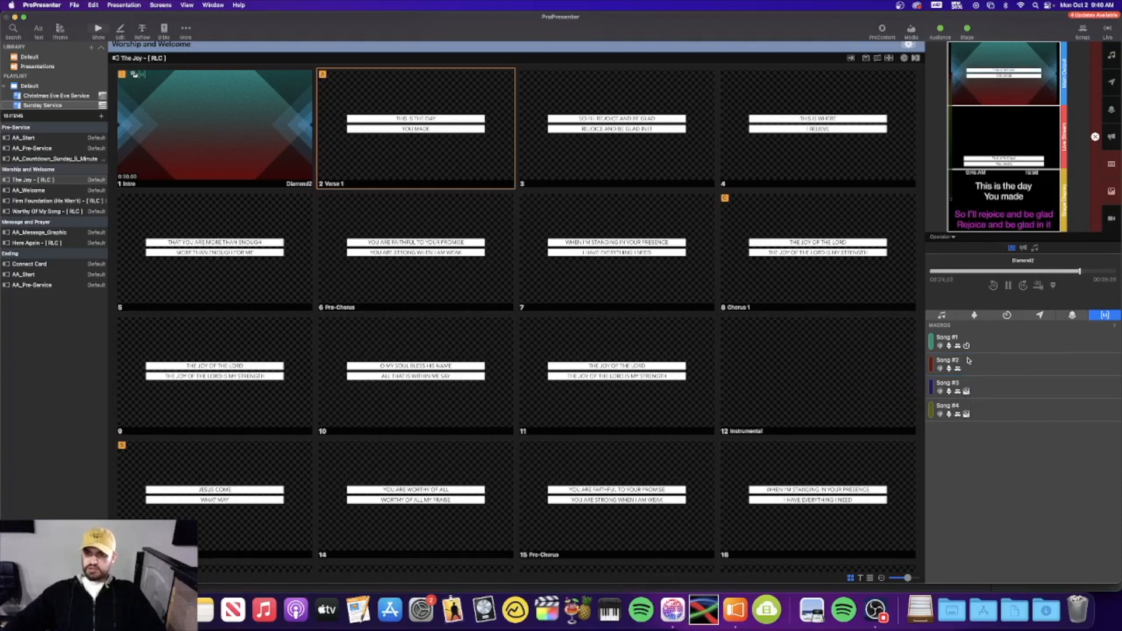
Trigger the Song #1 look in Lightkey, then return to The Joy in ProPresenter
click(672, 609)
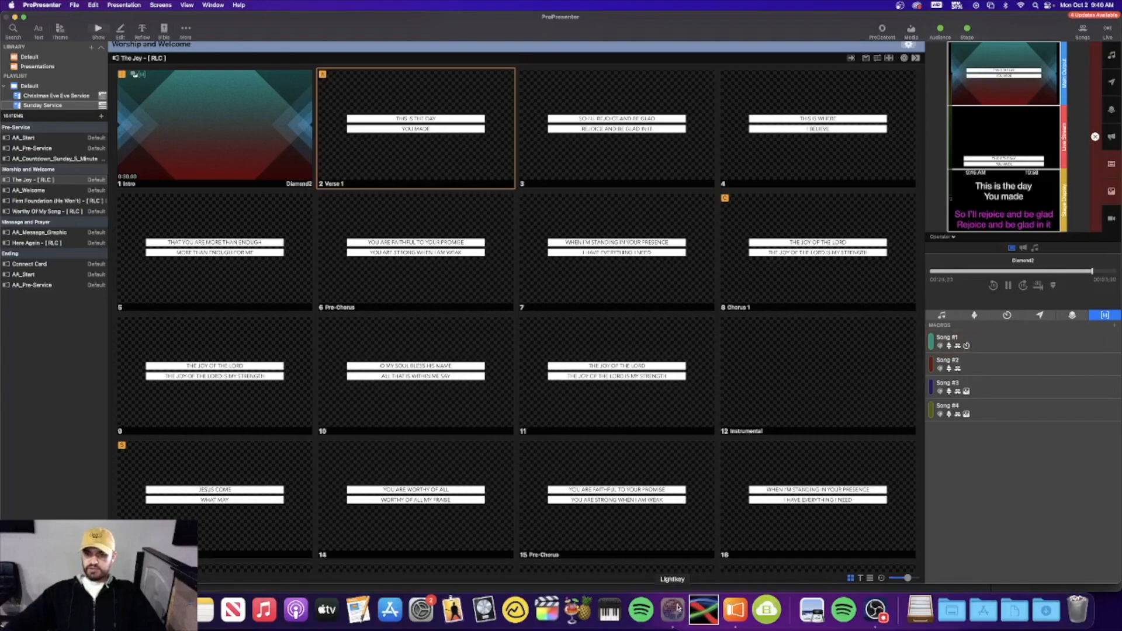
click(806, 485)
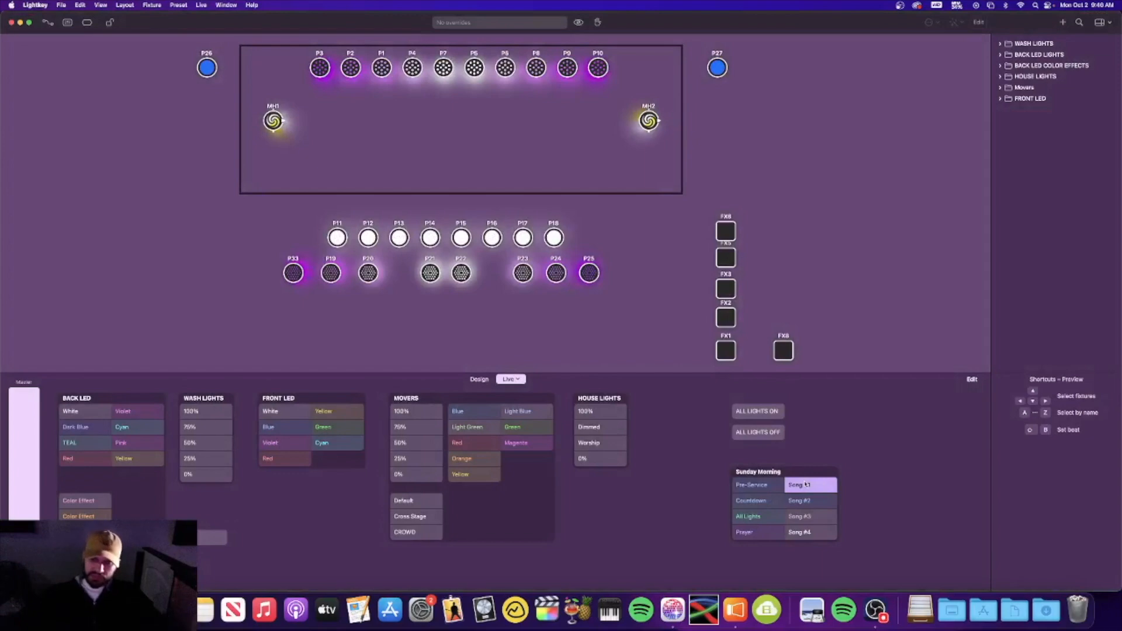
click(735, 610)
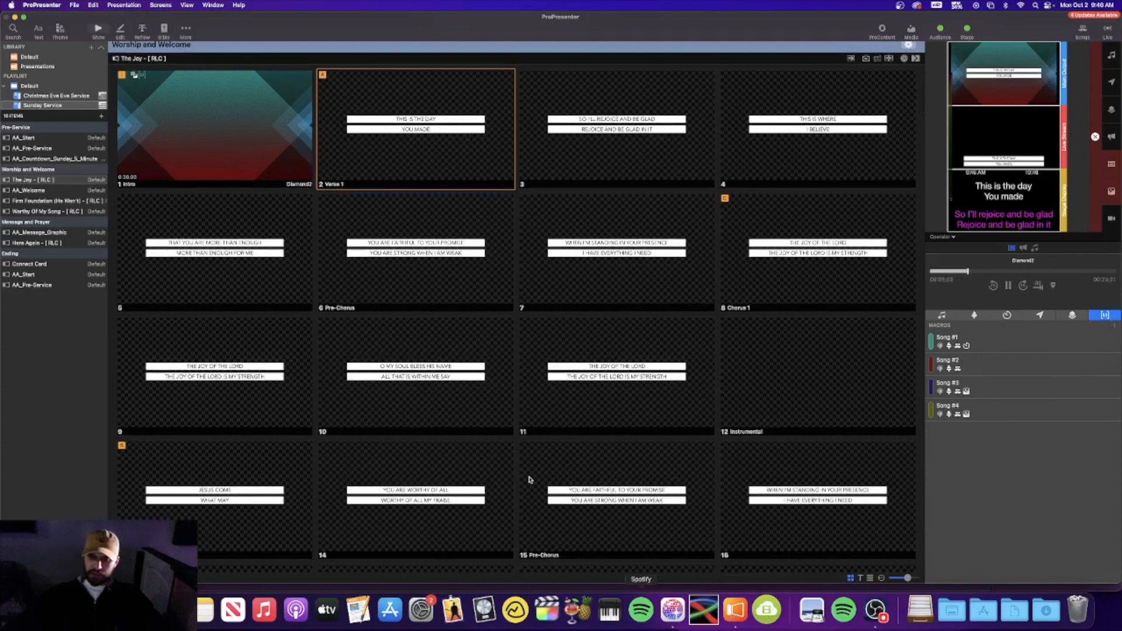
scroll(255, 180, up, 1)
scroll(255, 180, down, 1)
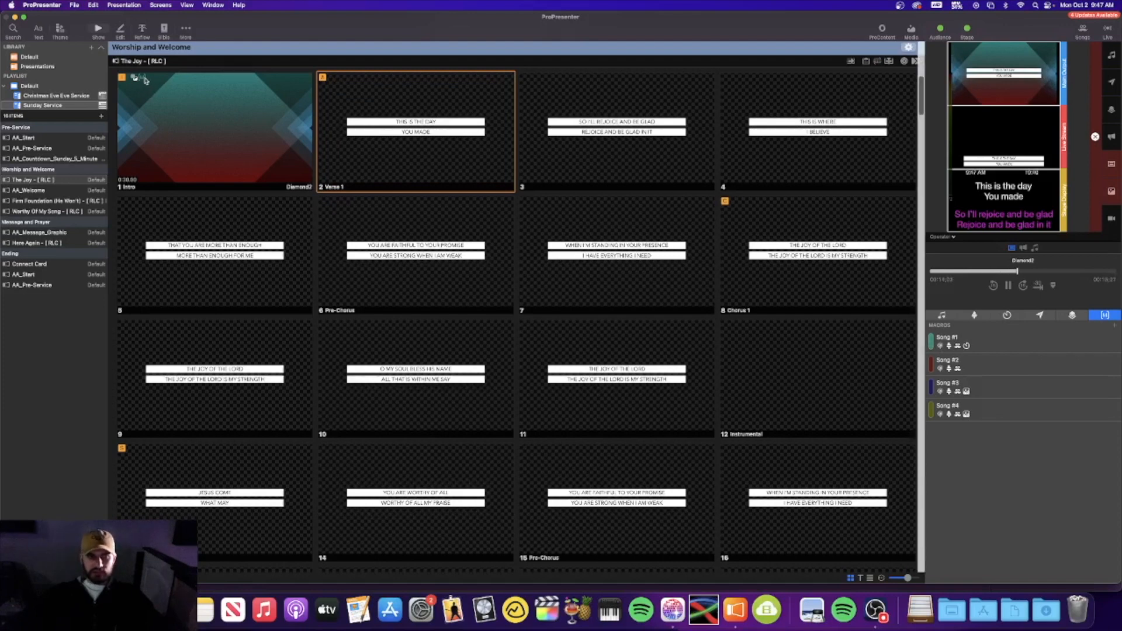
Check which lighting macro the Worthy Of My Song intro slide triggers
click(60, 200)
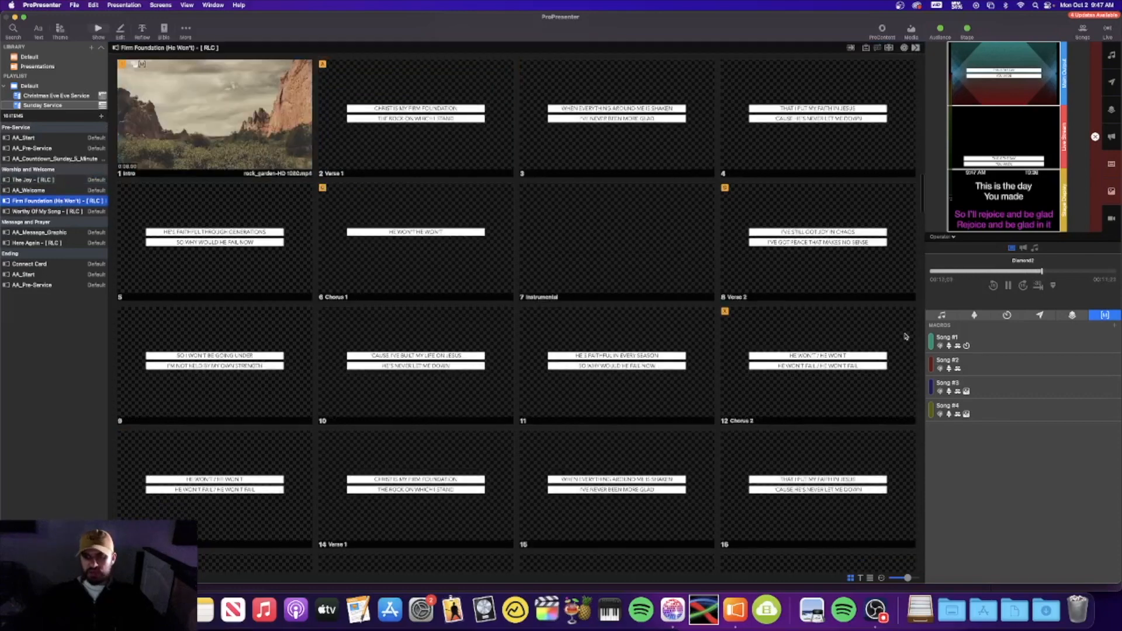
click(53, 211)
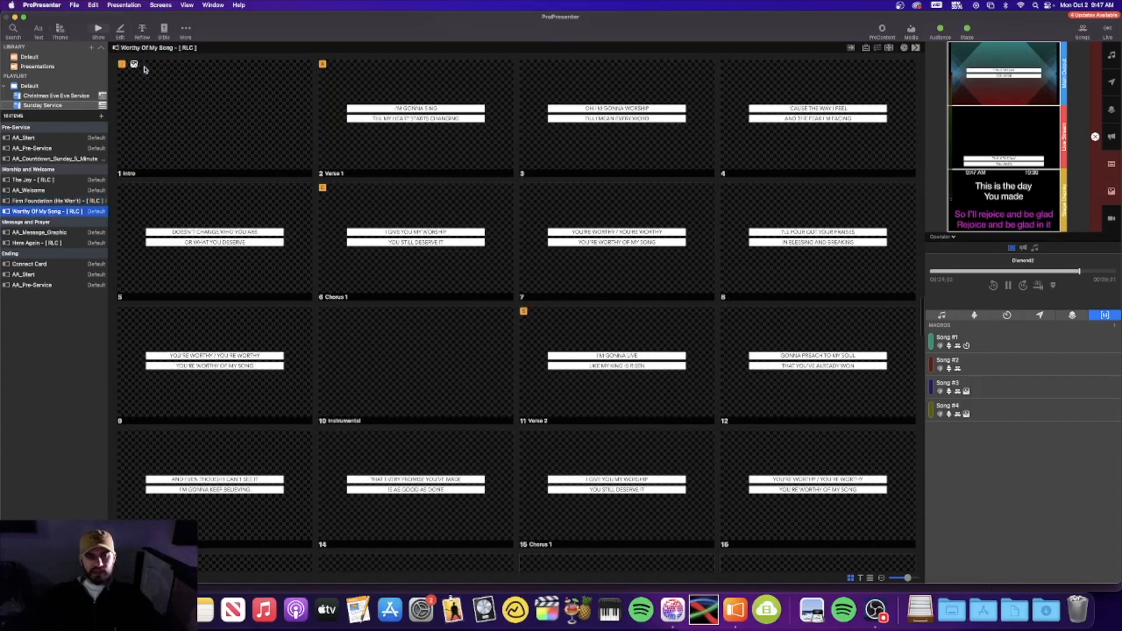
right_click(164, 93)
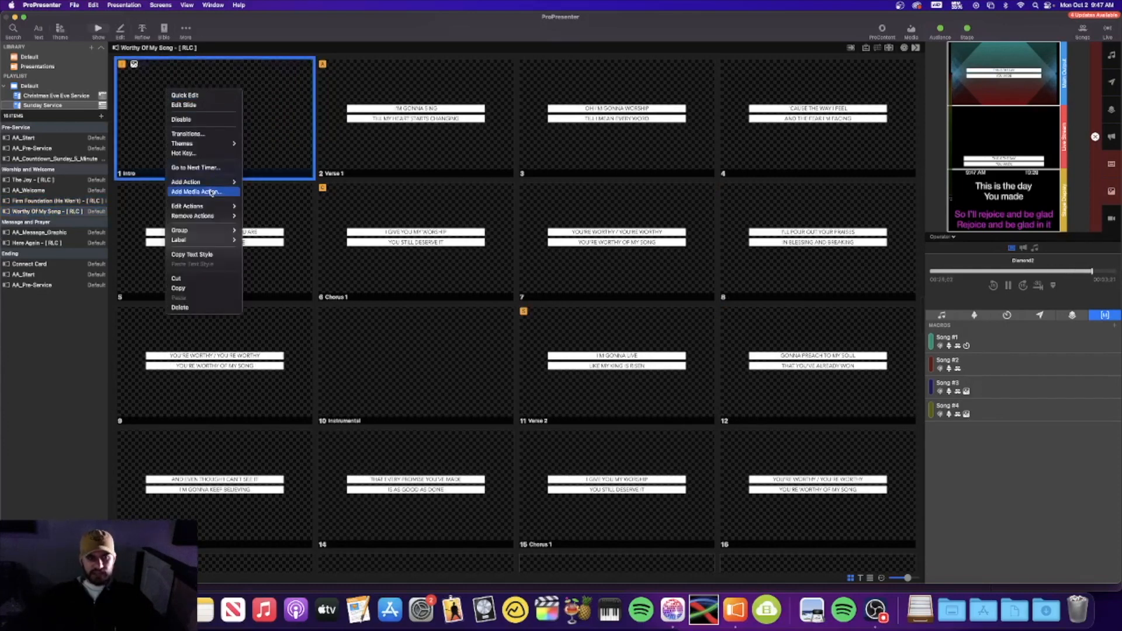
mouse_move(237, 209)
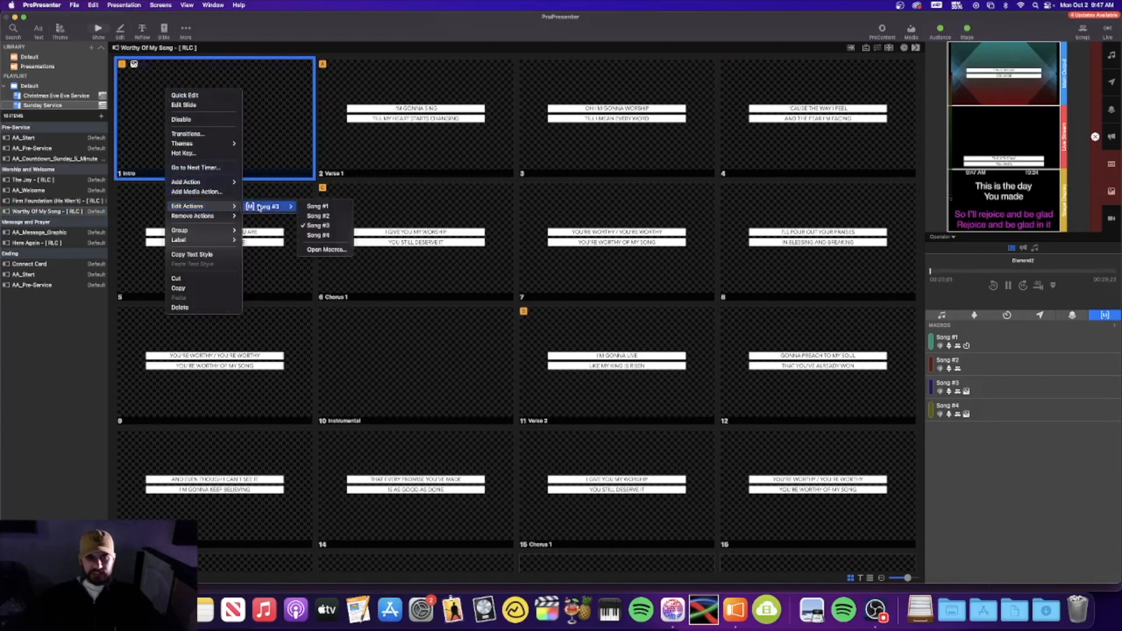
click(1025, 474)
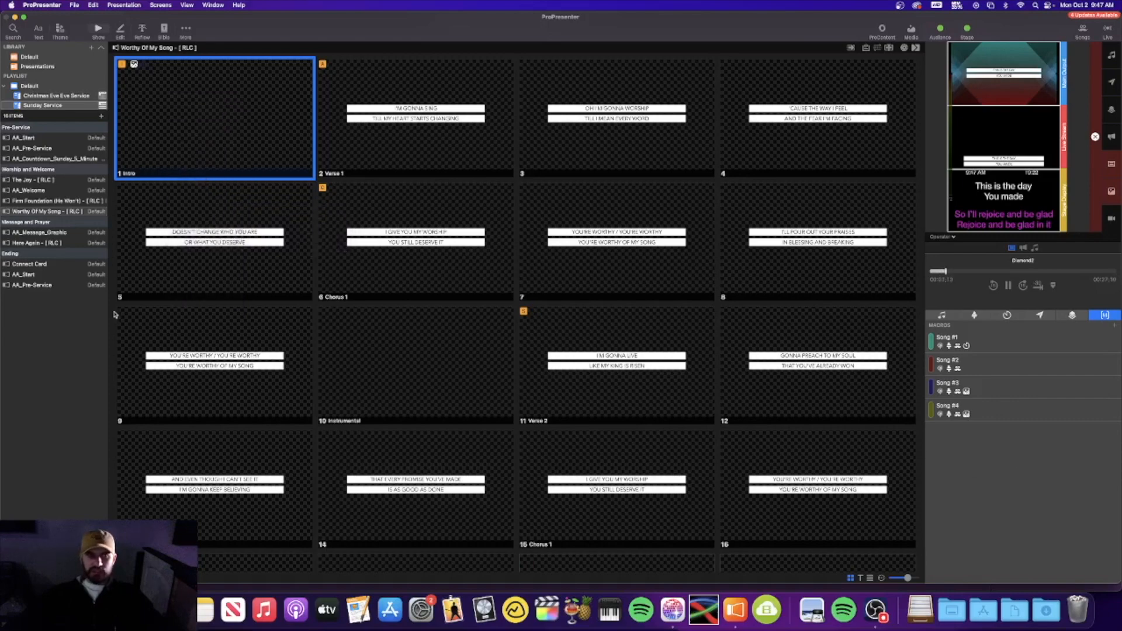
Check which lighting macro the Here Again intro slide triggers
click(61, 244)
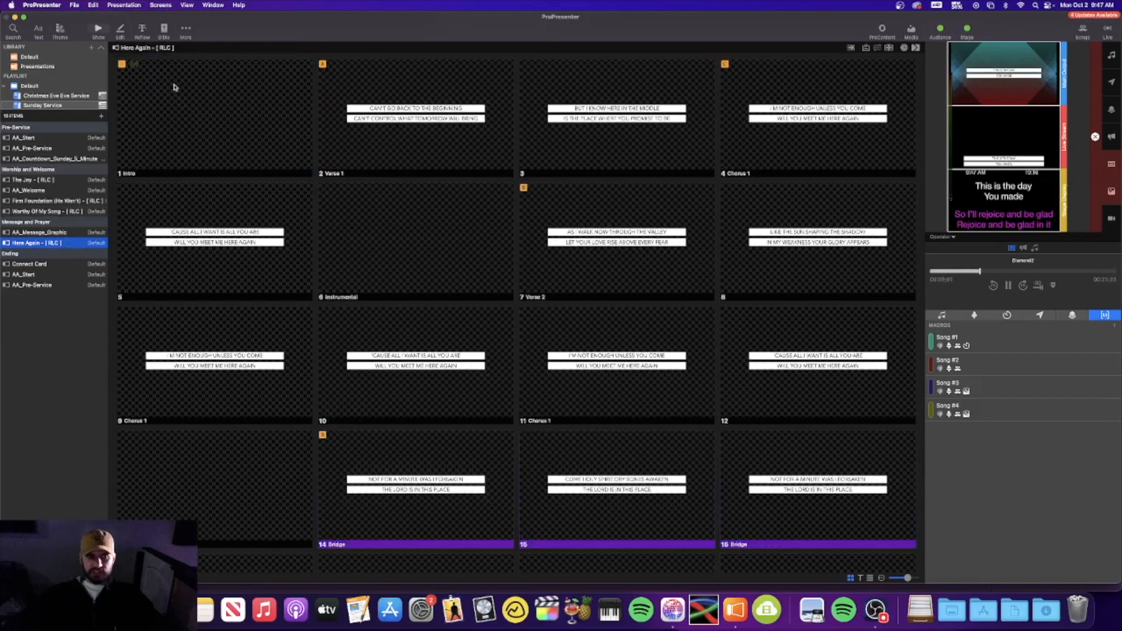
right_click(177, 121)
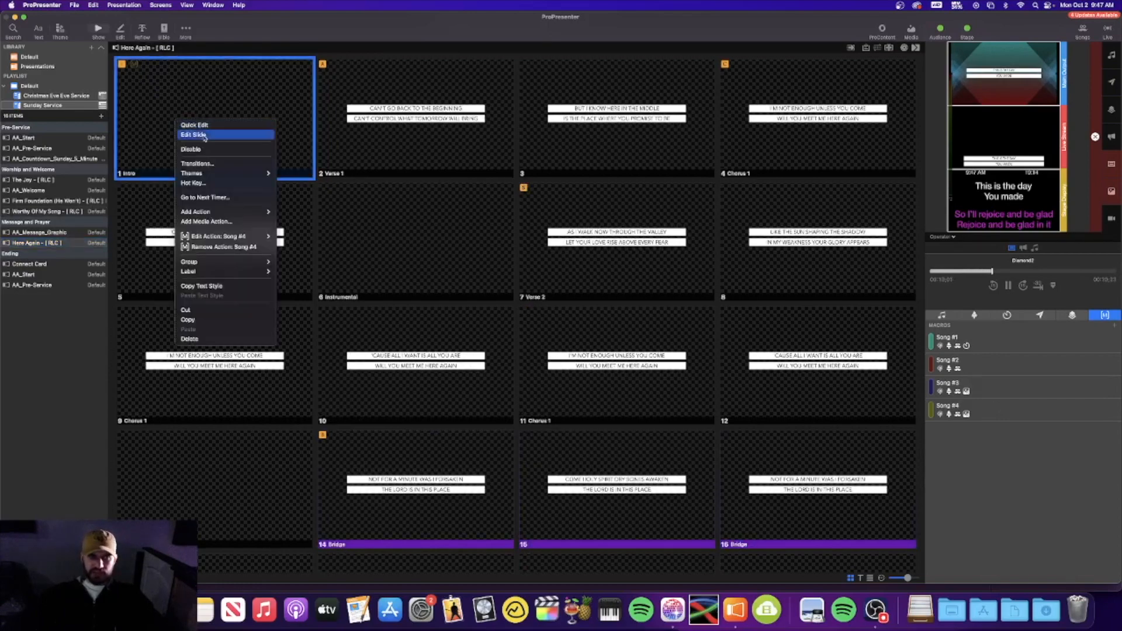
mouse_move(262, 242)
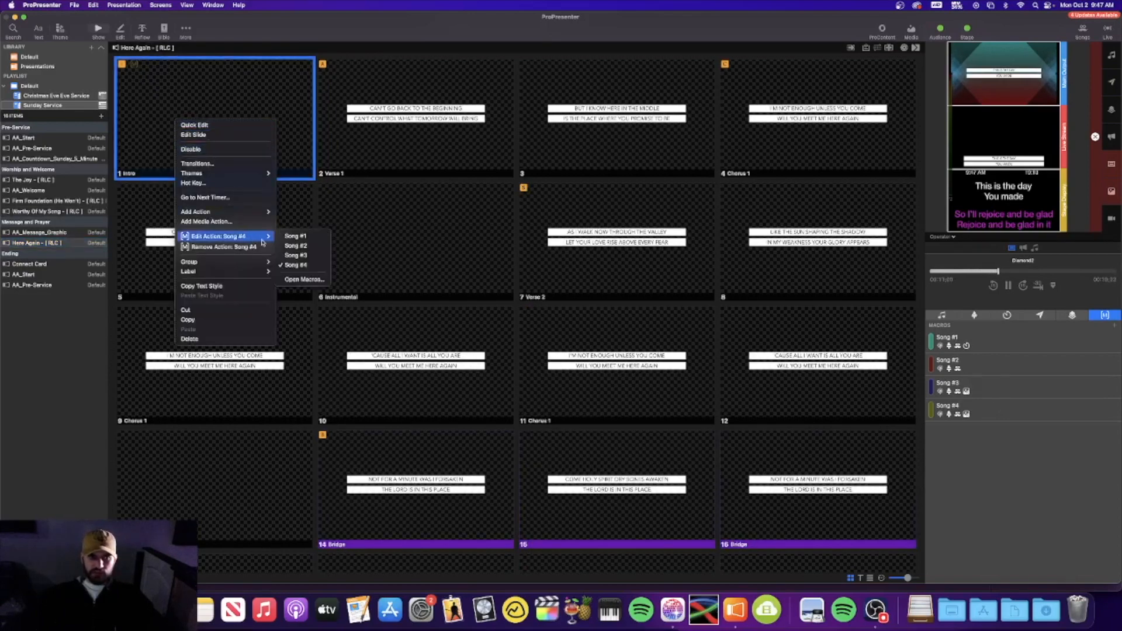
click(59, 340)
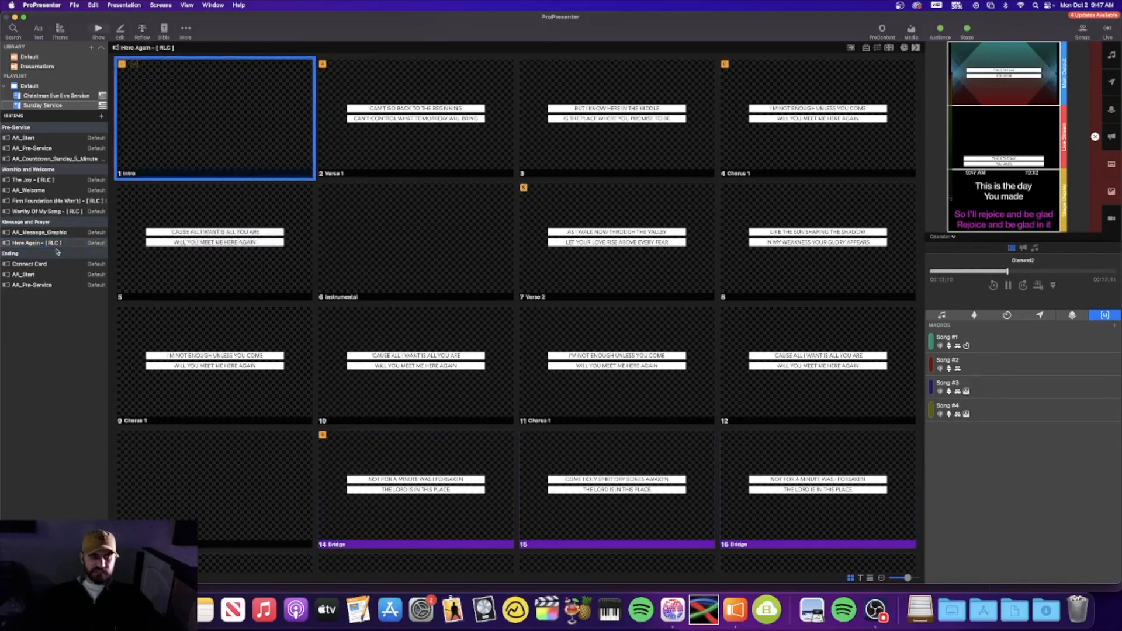
Turn off the Song #1 lighting cue in Lightkey, then bring up AA_Start
click(670, 623)
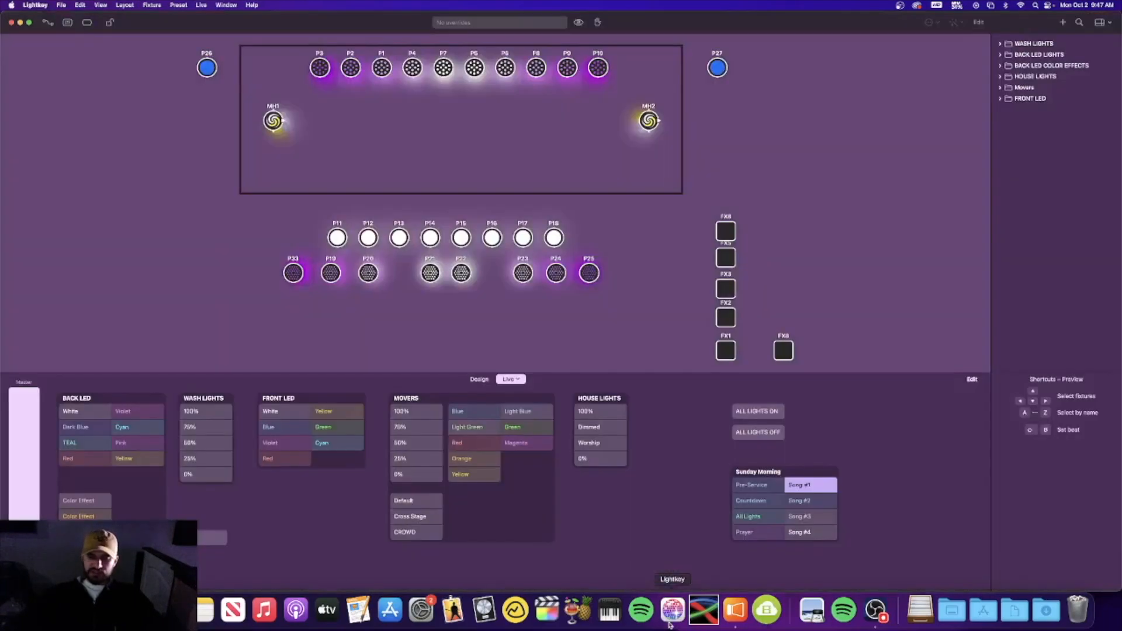
click(823, 487)
click(734, 613)
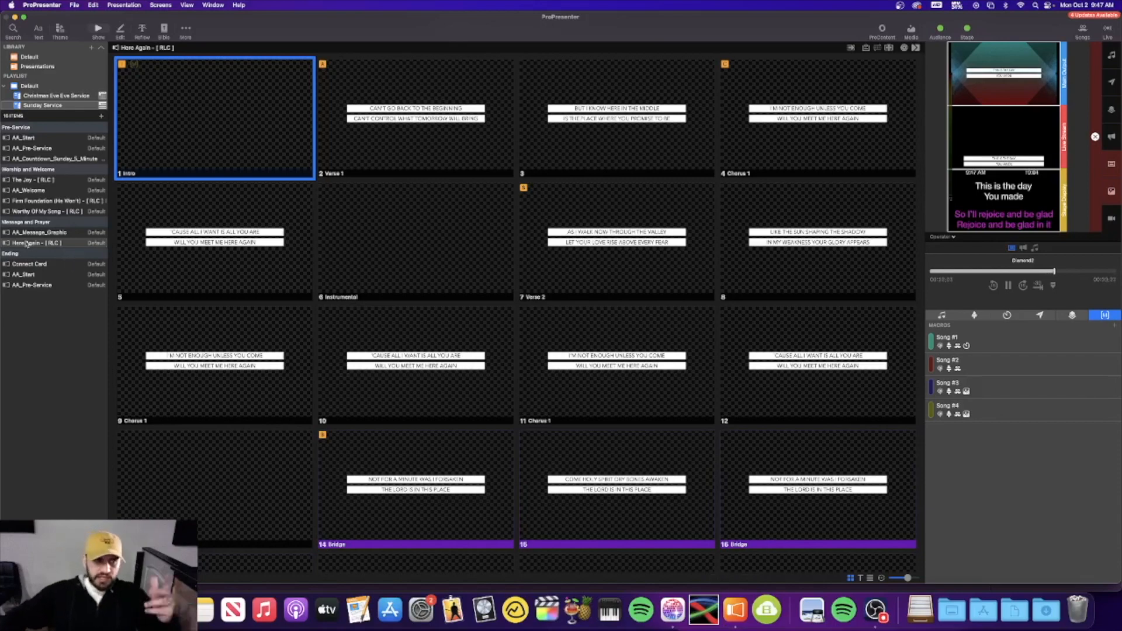
click(39, 139)
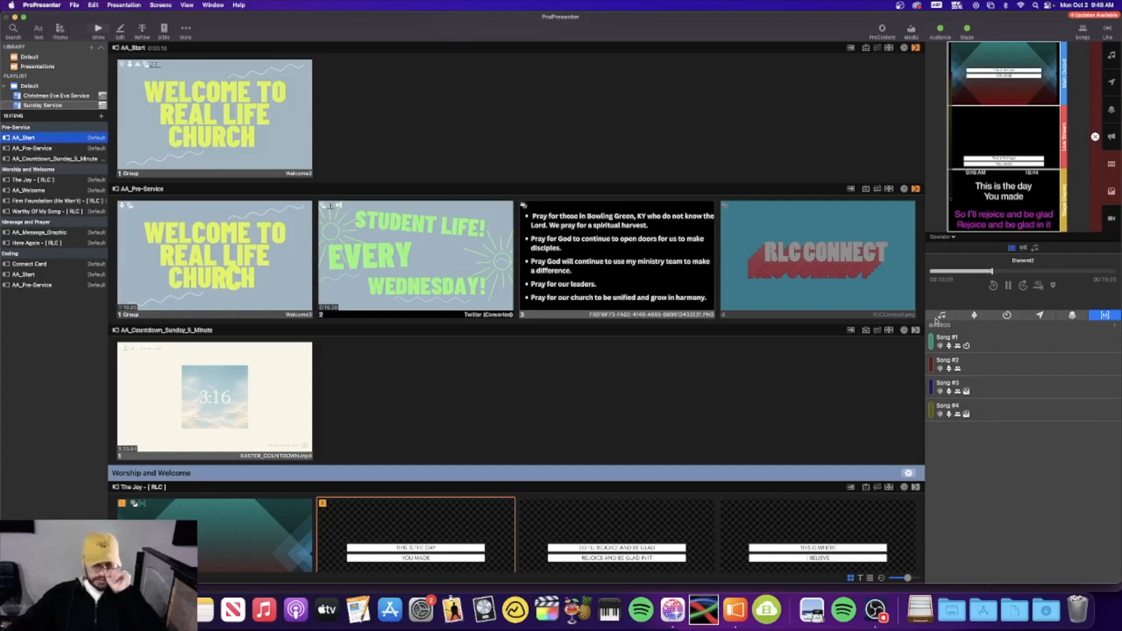
Switch the side panel from macros to audio playlists, then open the View menu
click(940, 316)
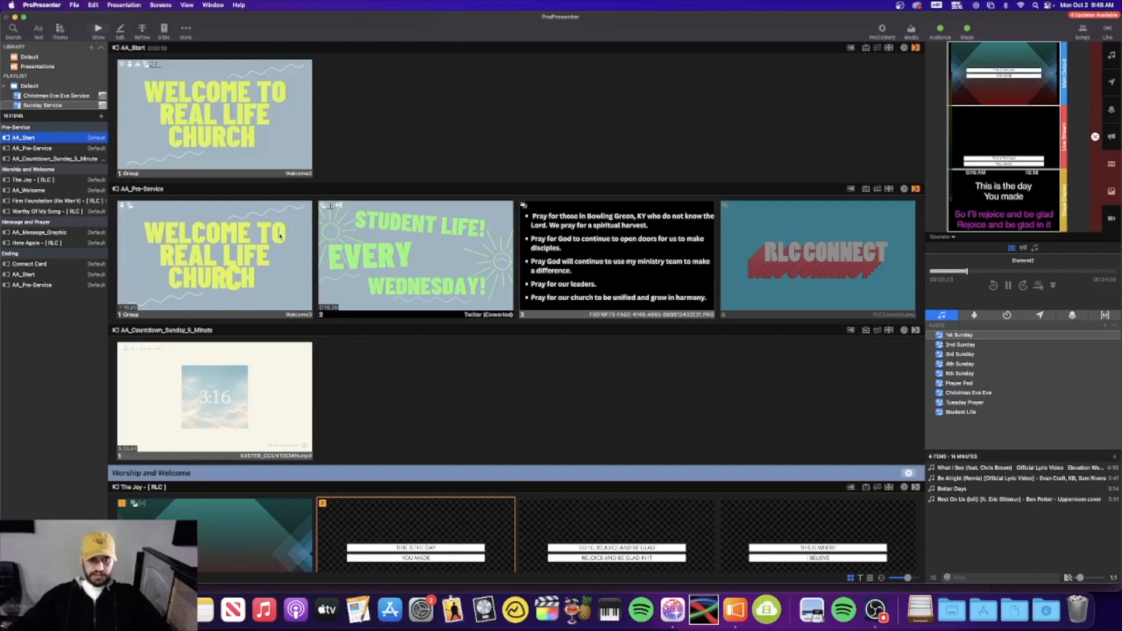
click(183, 5)
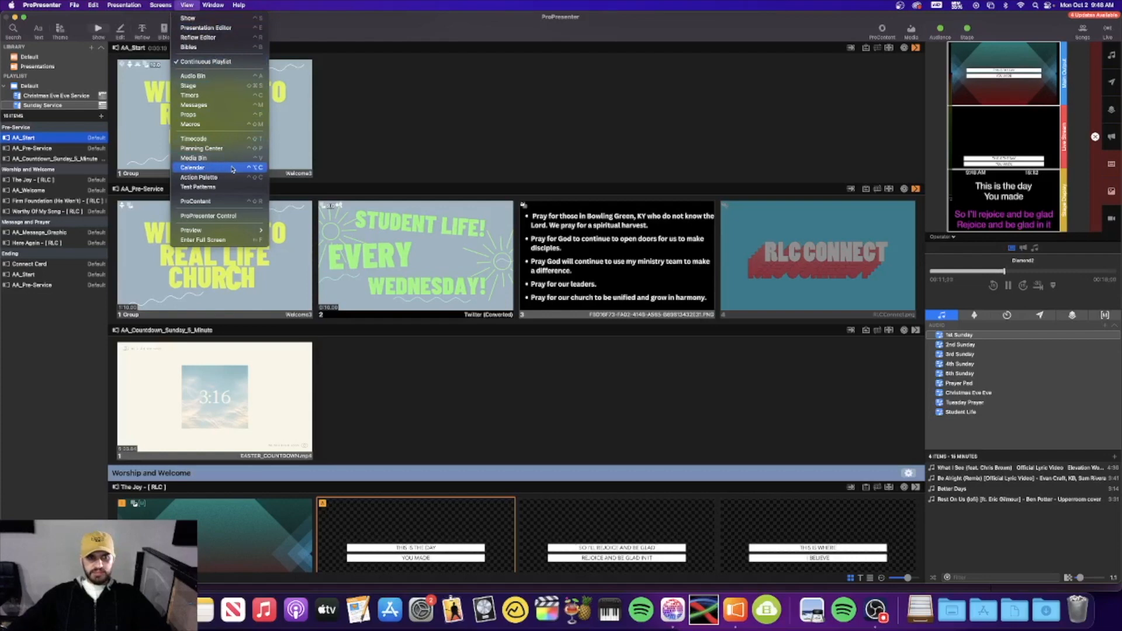
click(232, 169)
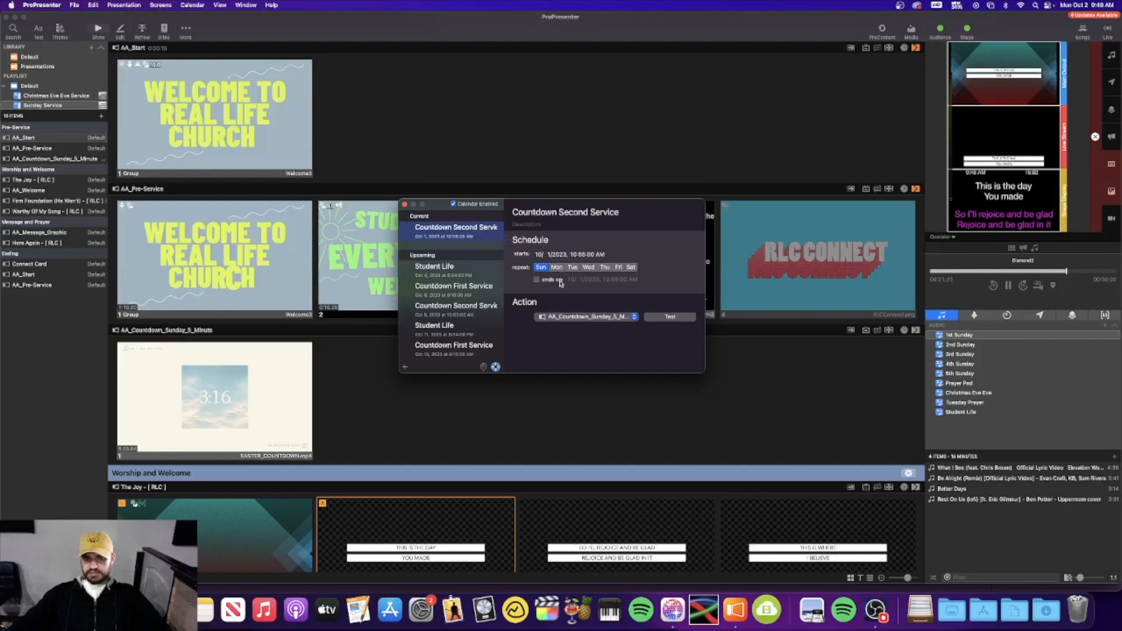
click(466, 293)
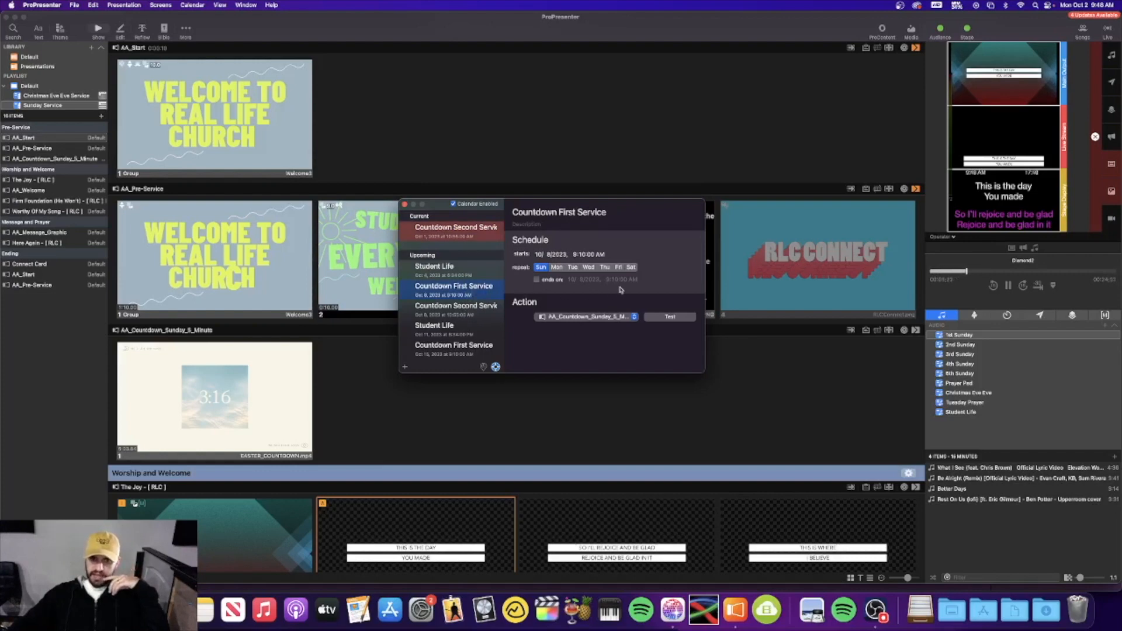
click(485, 308)
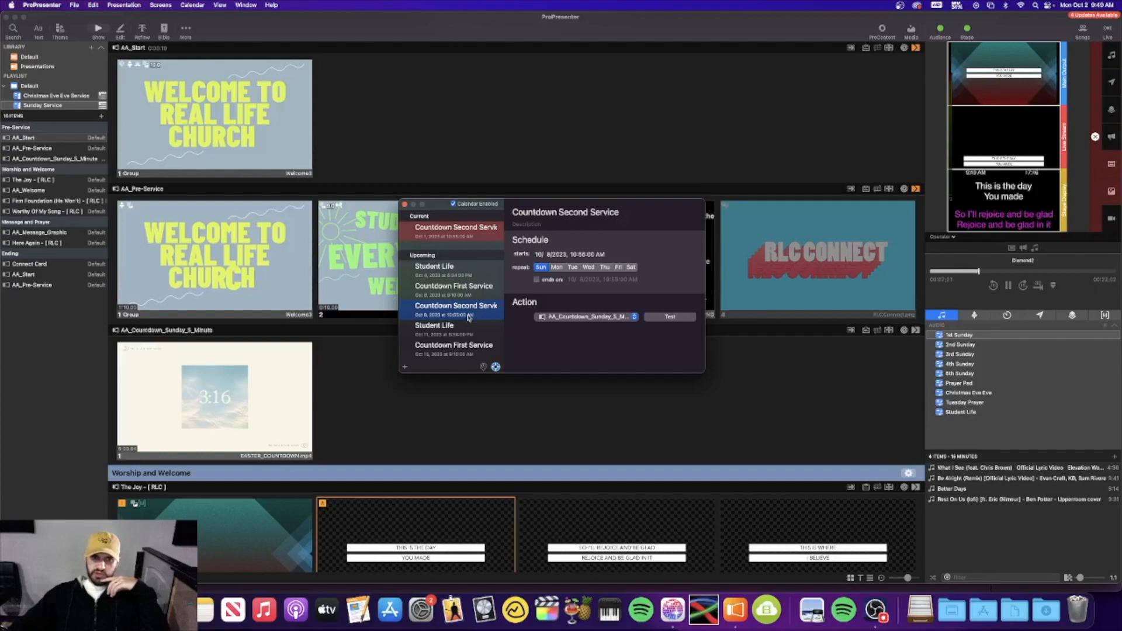
click(470, 333)
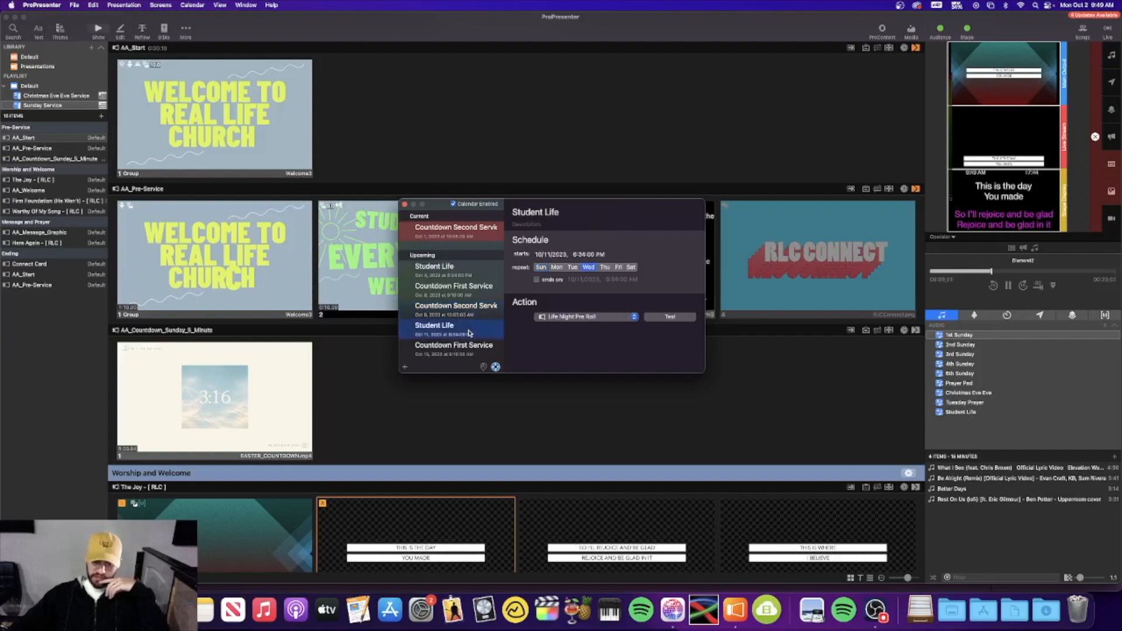
click(467, 349)
click(469, 237)
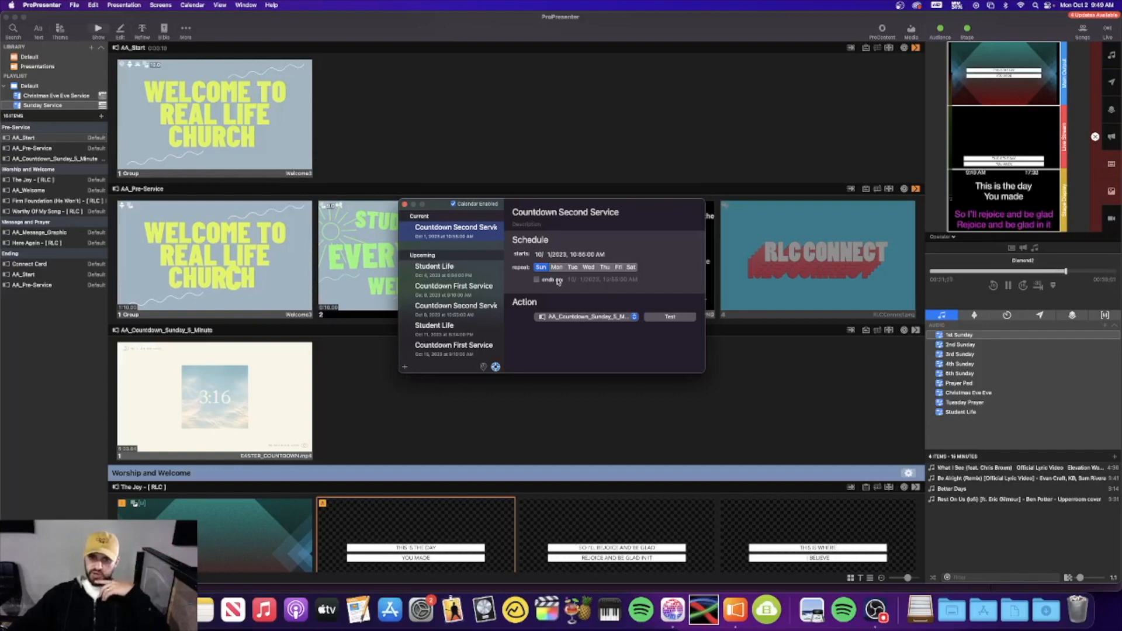
click(442, 286)
click(442, 270)
click(404, 205)
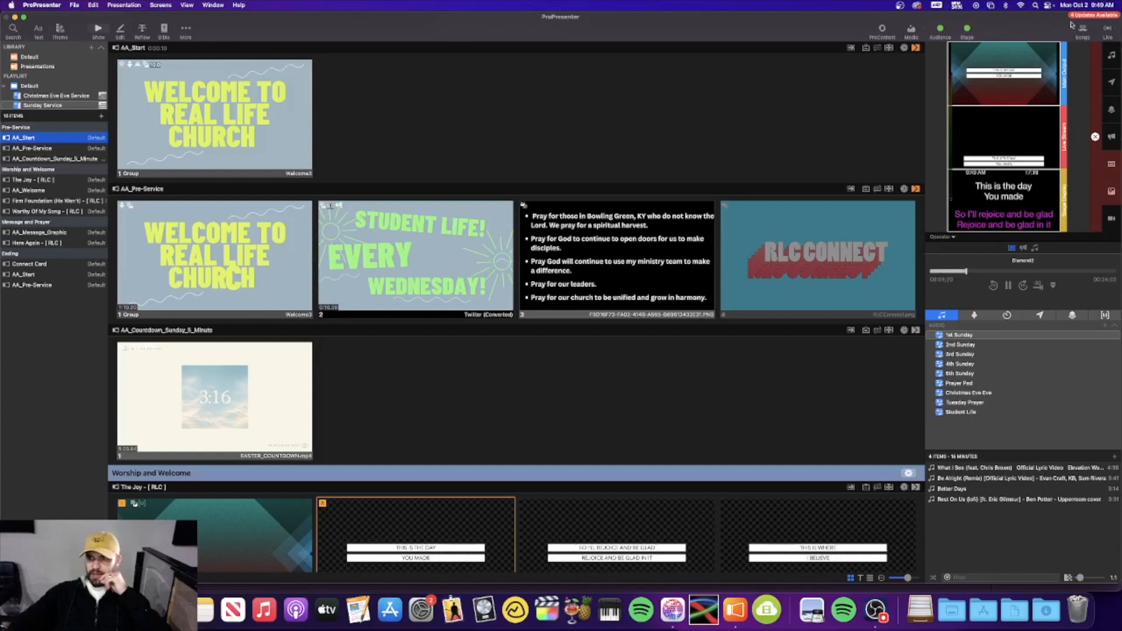
click(940, 30)
click(967, 29)
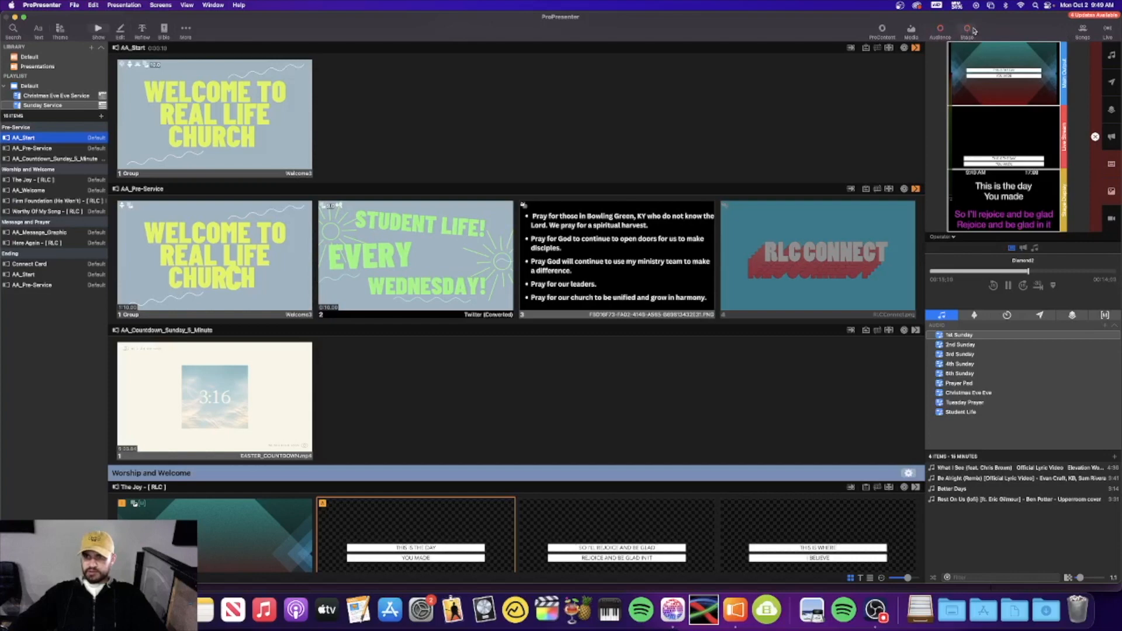
click(939, 29)
click(967, 29)
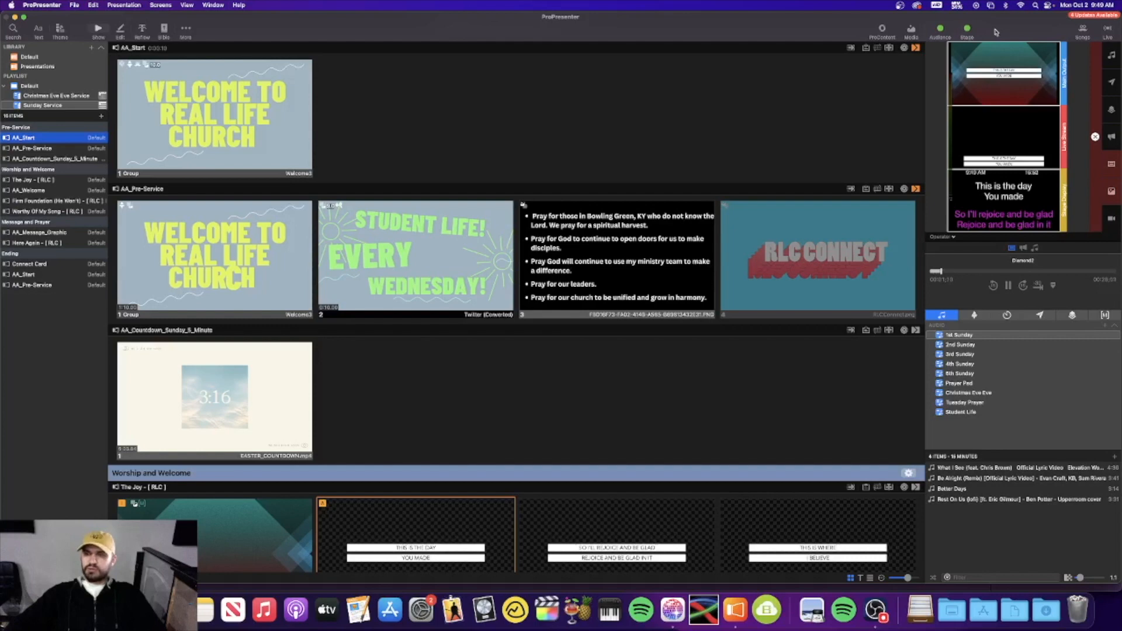
click(1082, 33)
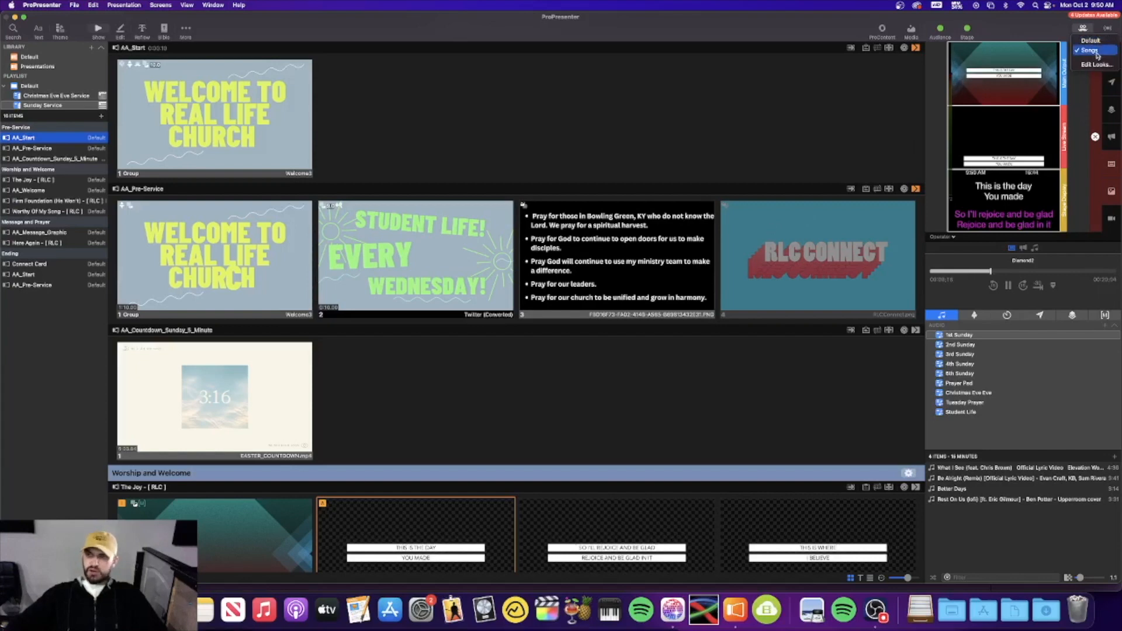
click(1039, 27)
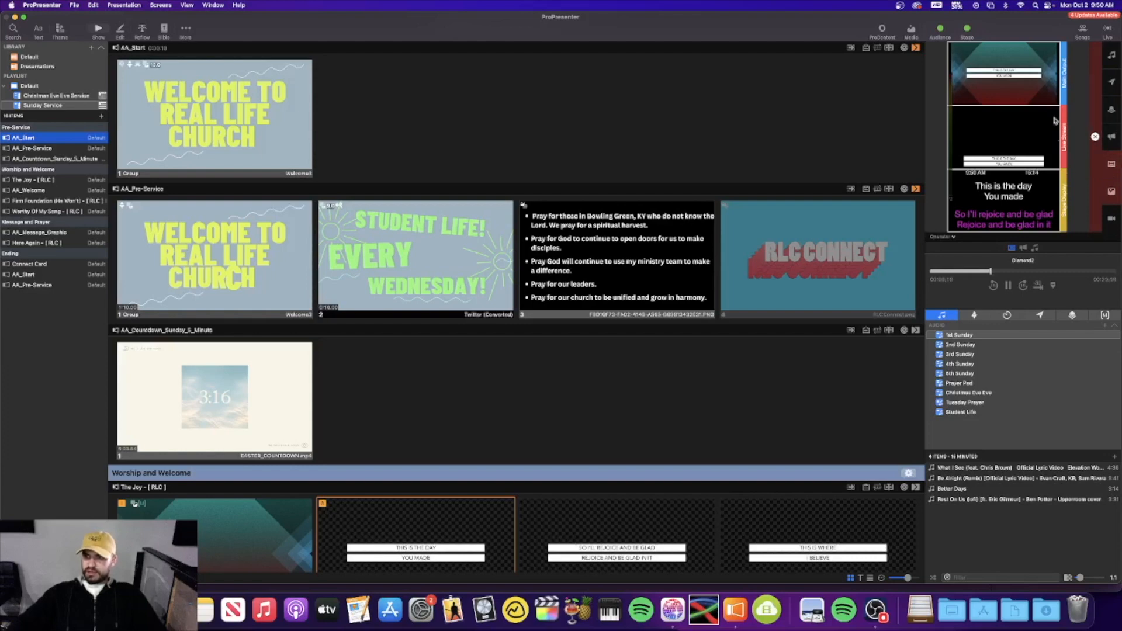
Clear the slide text, put The Joy's slide 2 live, and clear background media
click(1112, 167)
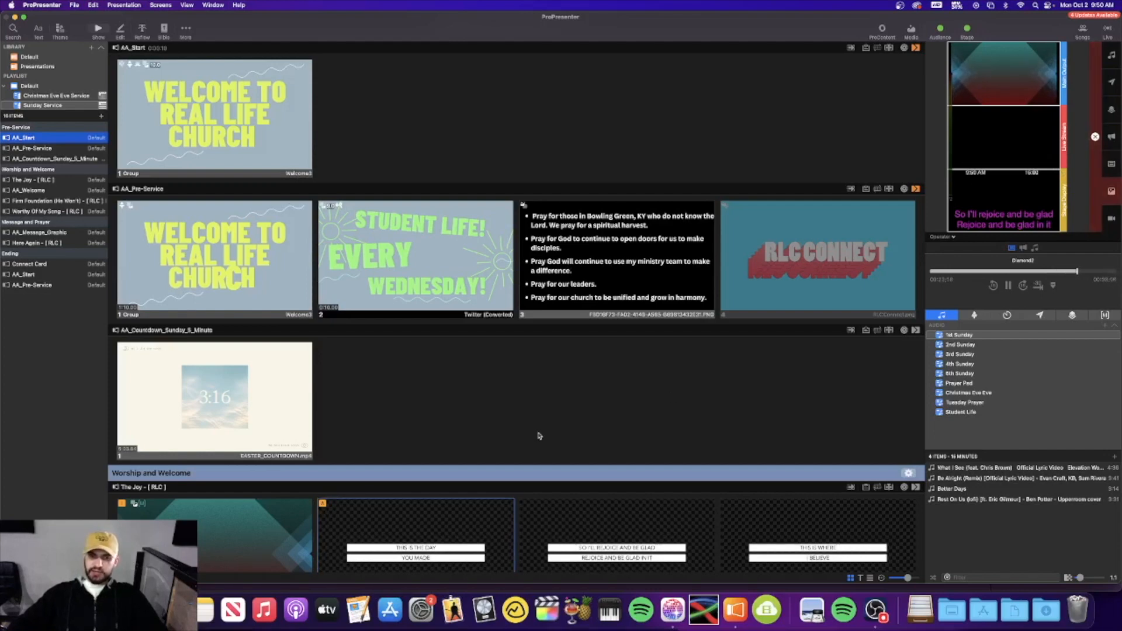
click(477, 512)
click(476, 512)
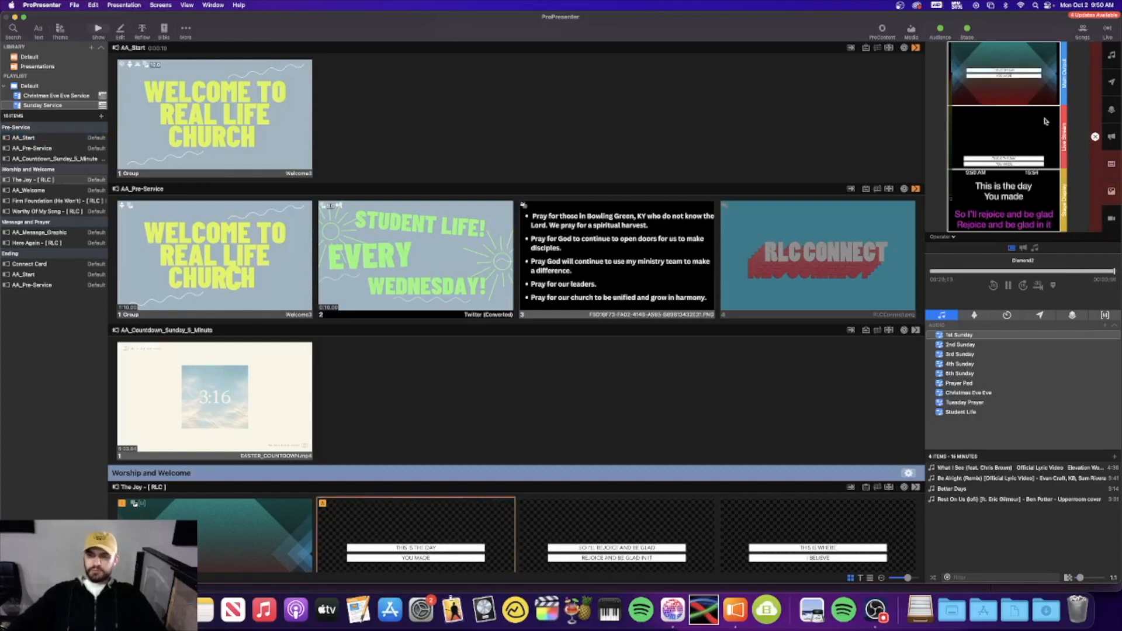
click(1111, 193)
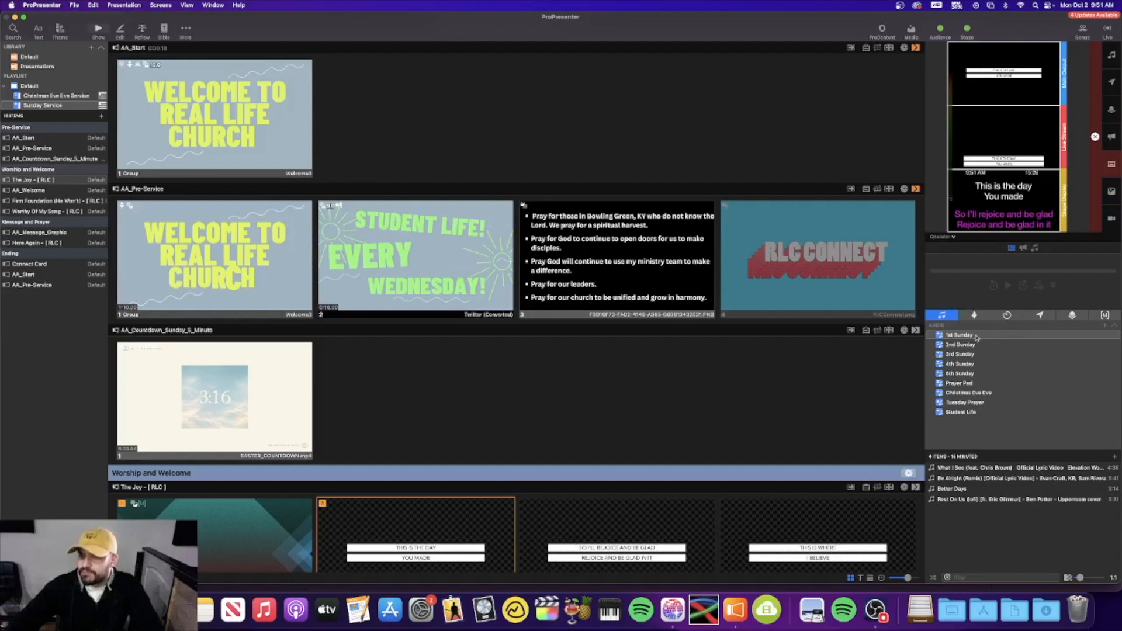
Browse the 5th Sunday, Prayer Pad and Tuesday Prayer audio playlists, ending on 1st Sunday
click(983, 373)
click(978, 337)
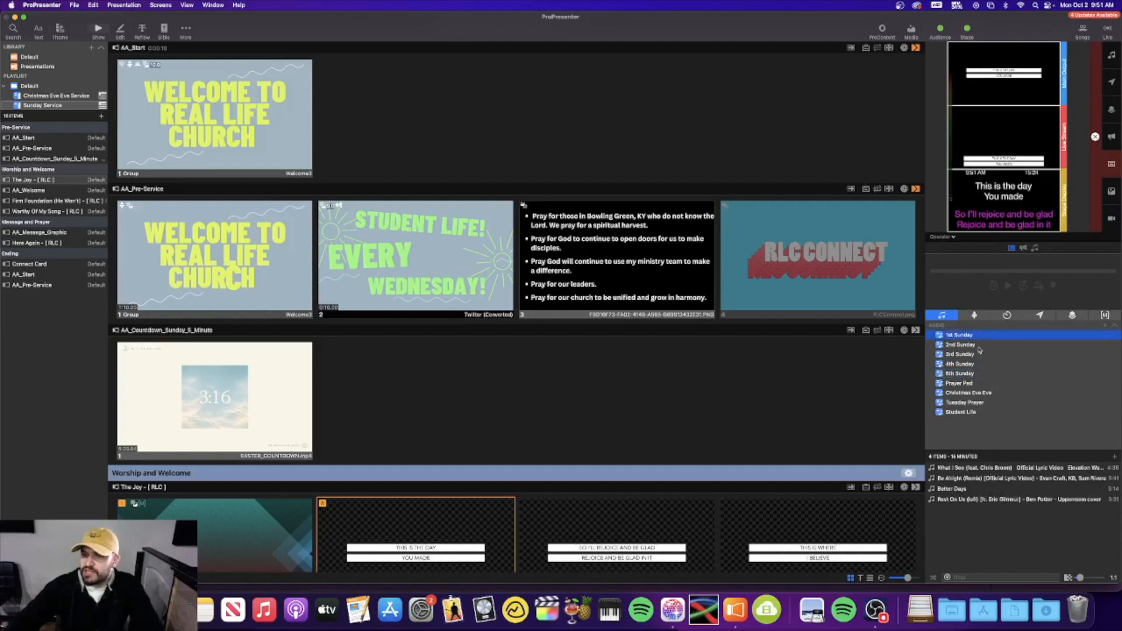
click(976, 374)
click(970, 338)
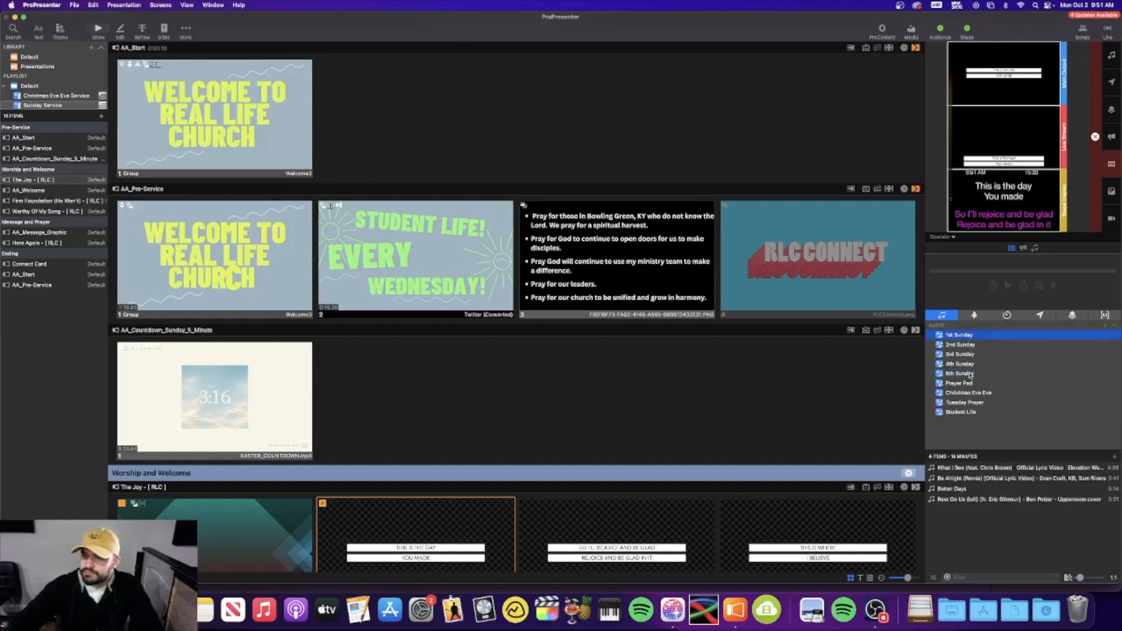
click(971, 384)
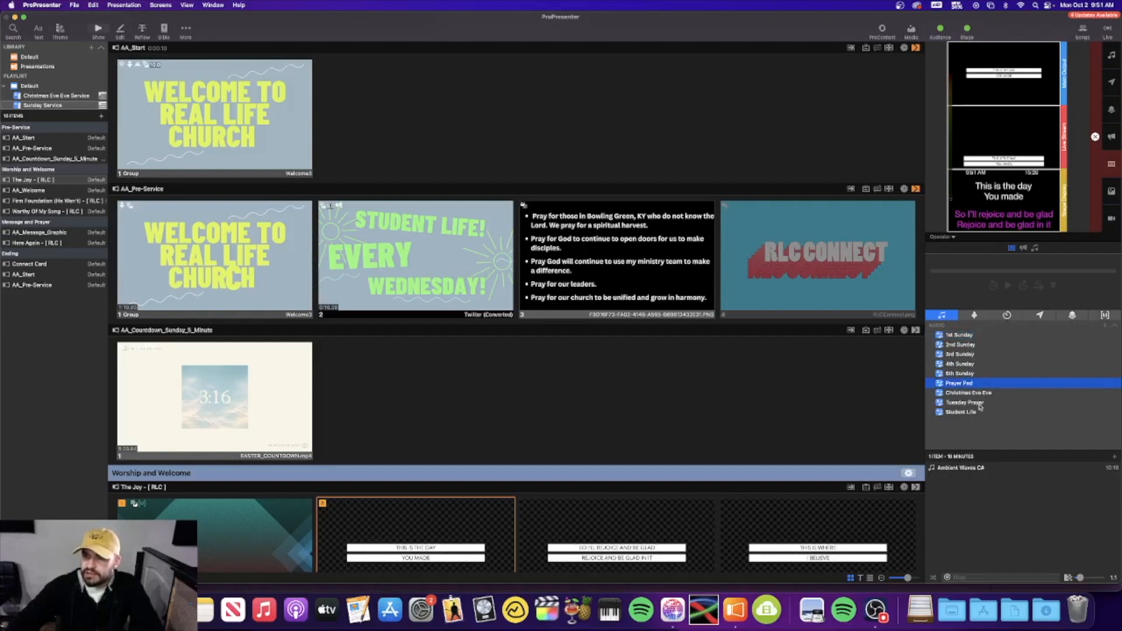
click(980, 403)
click(971, 337)
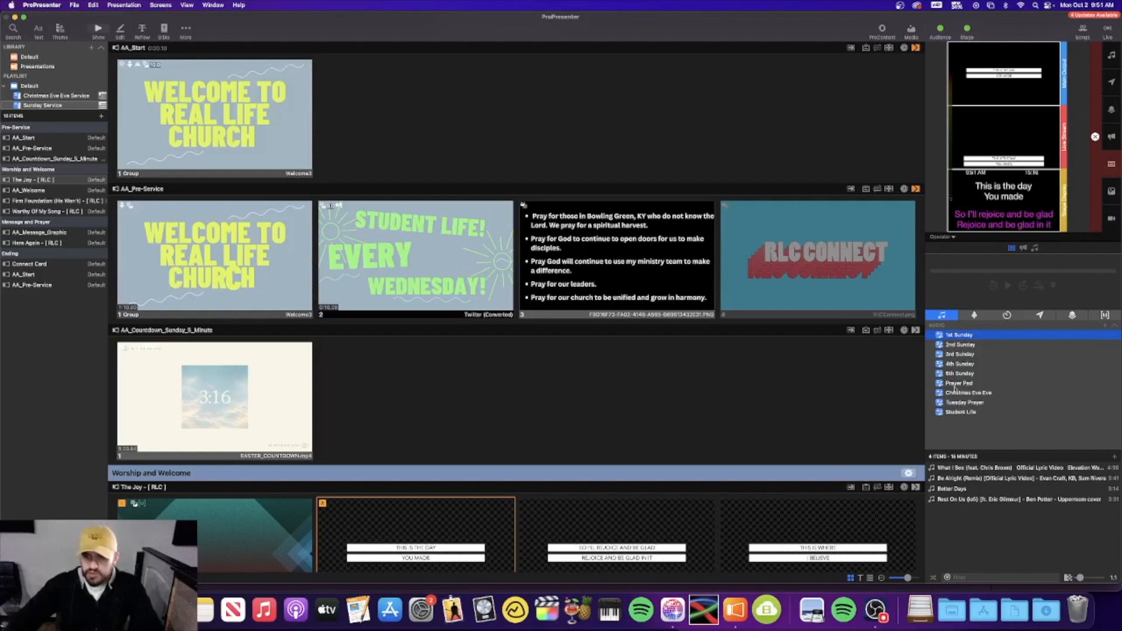
Briefly play and stop What I See and Better Days, then show the stage display panel
click(980, 470)
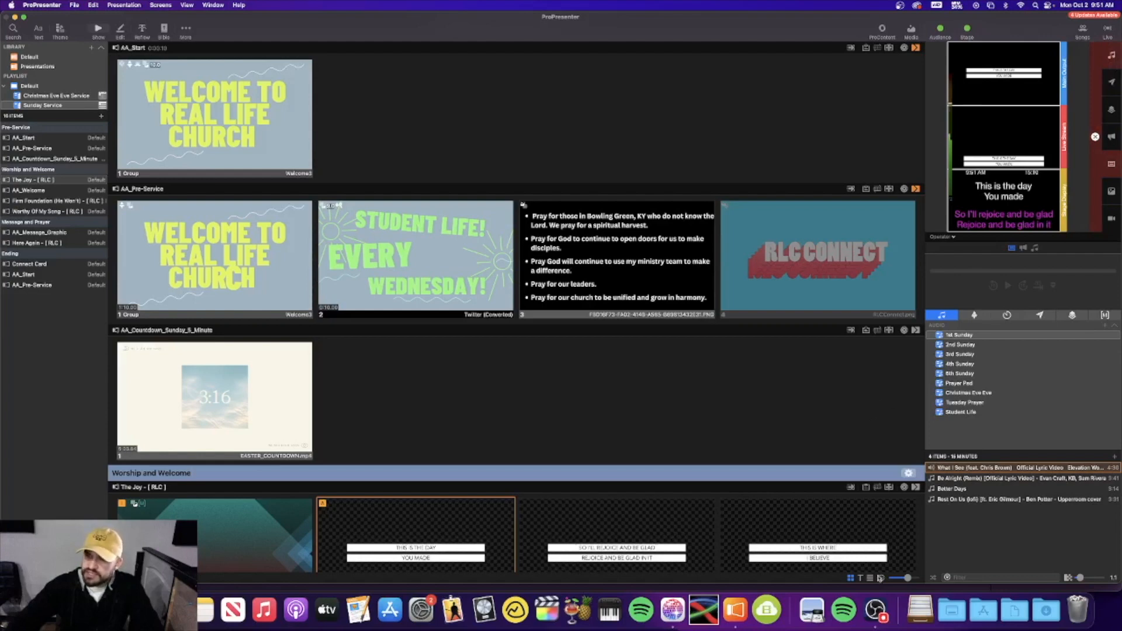
click(1113, 58)
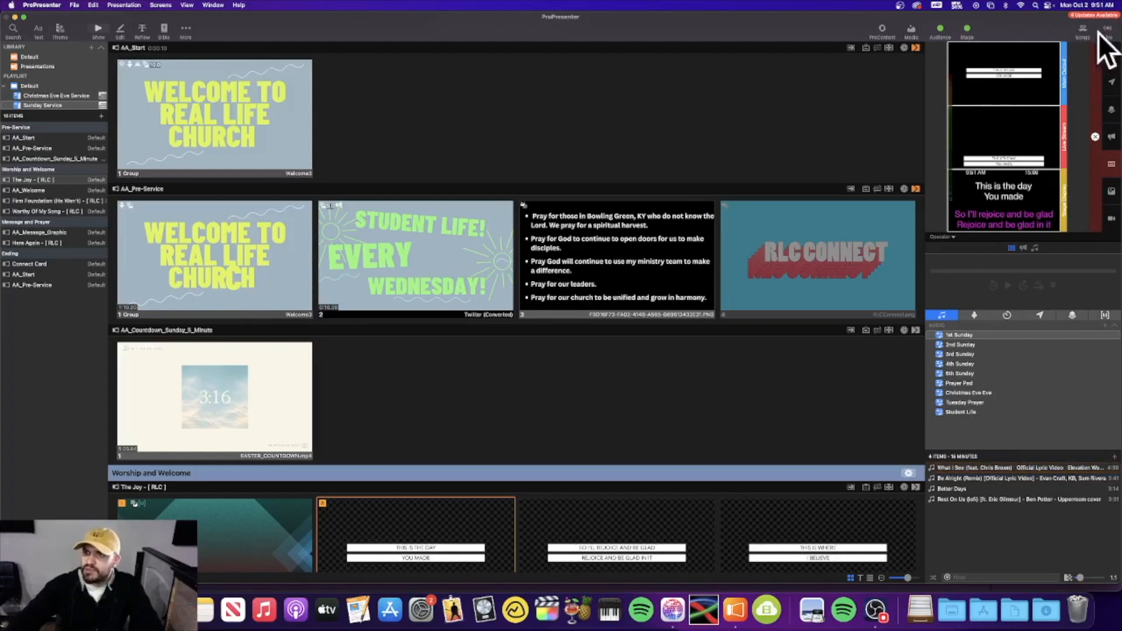
click(971, 488)
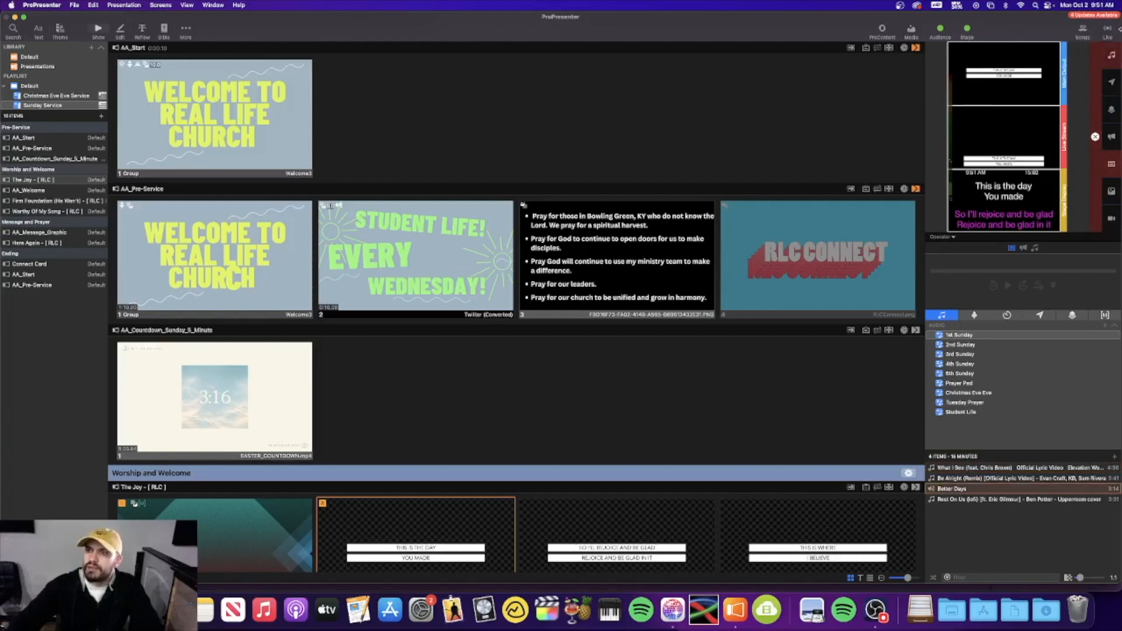
click(1113, 59)
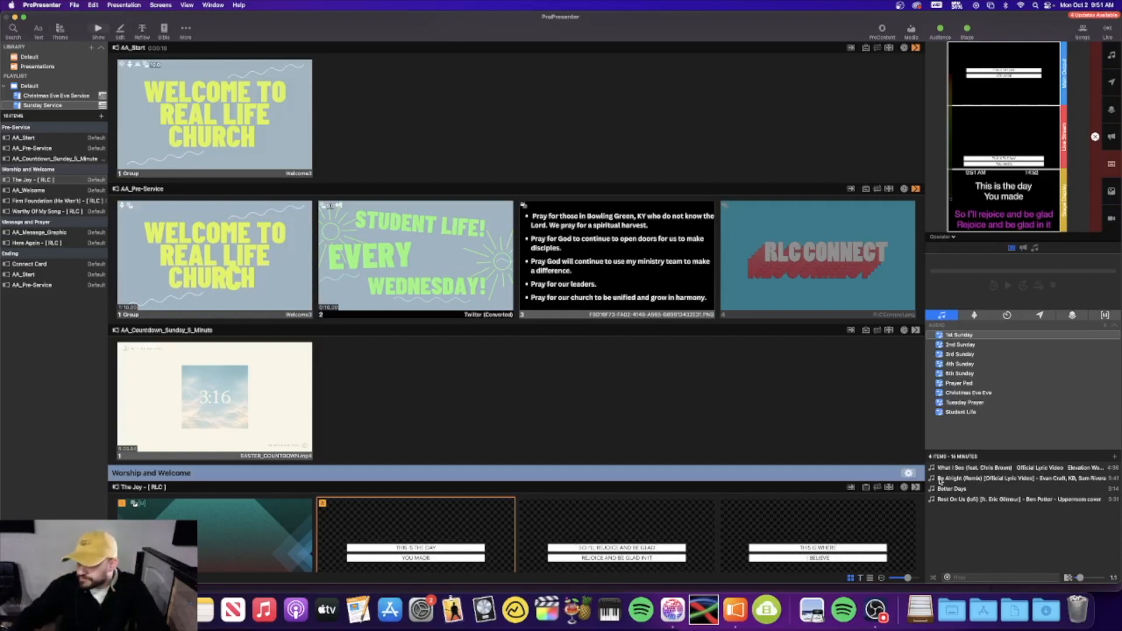
click(973, 317)
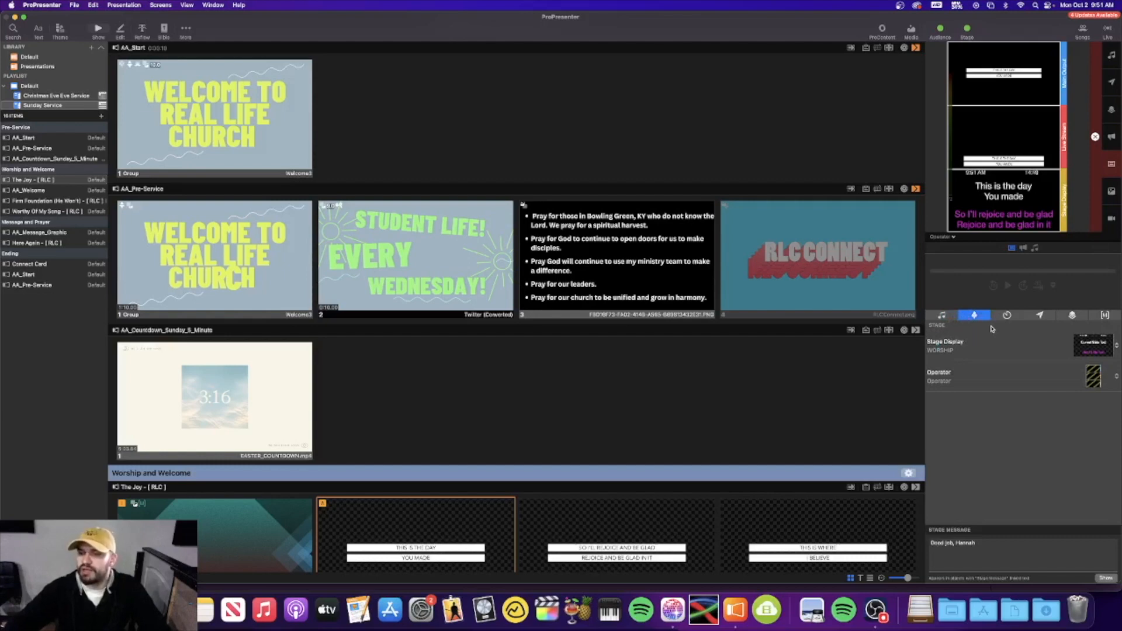
Look through the Timers, Messages, Props and Macros panels
click(1007, 316)
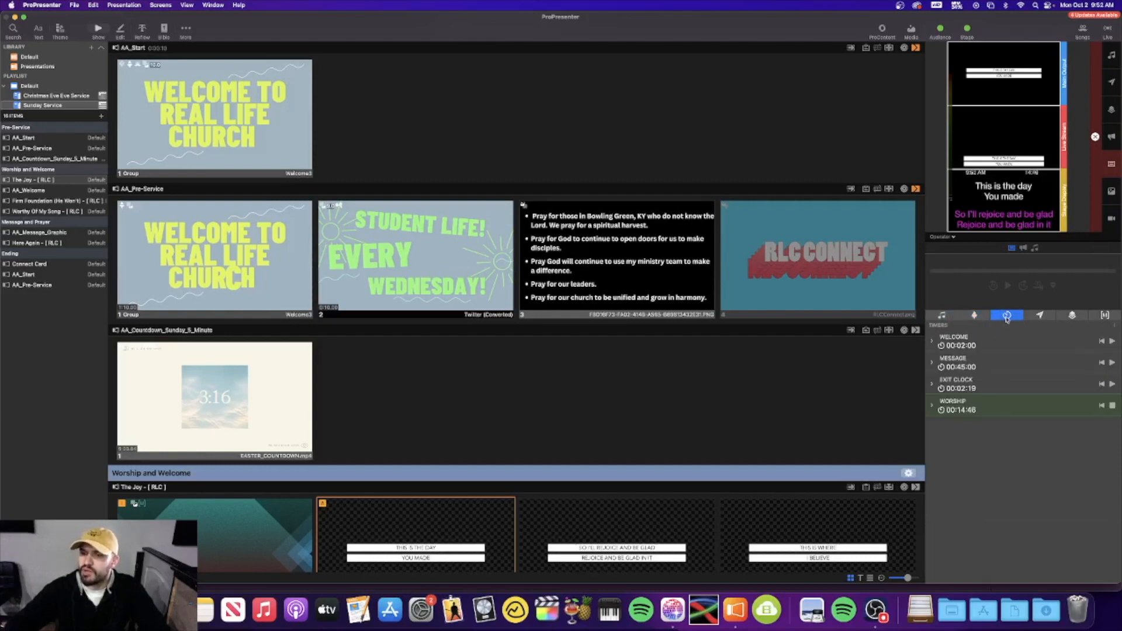
click(1036, 317)
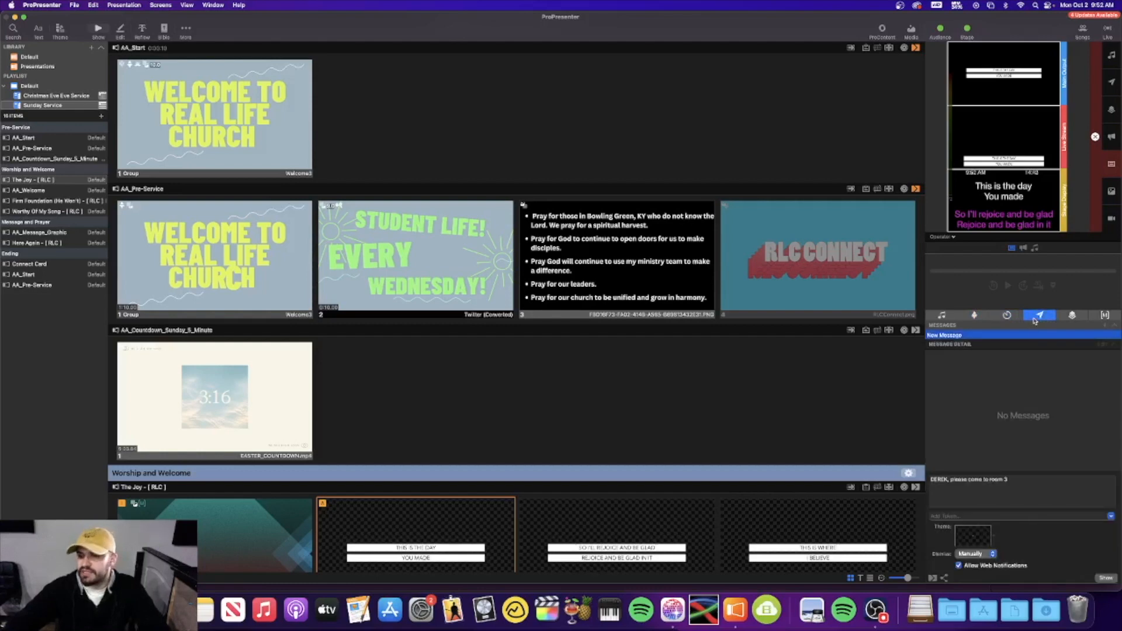
click(1073, 316)
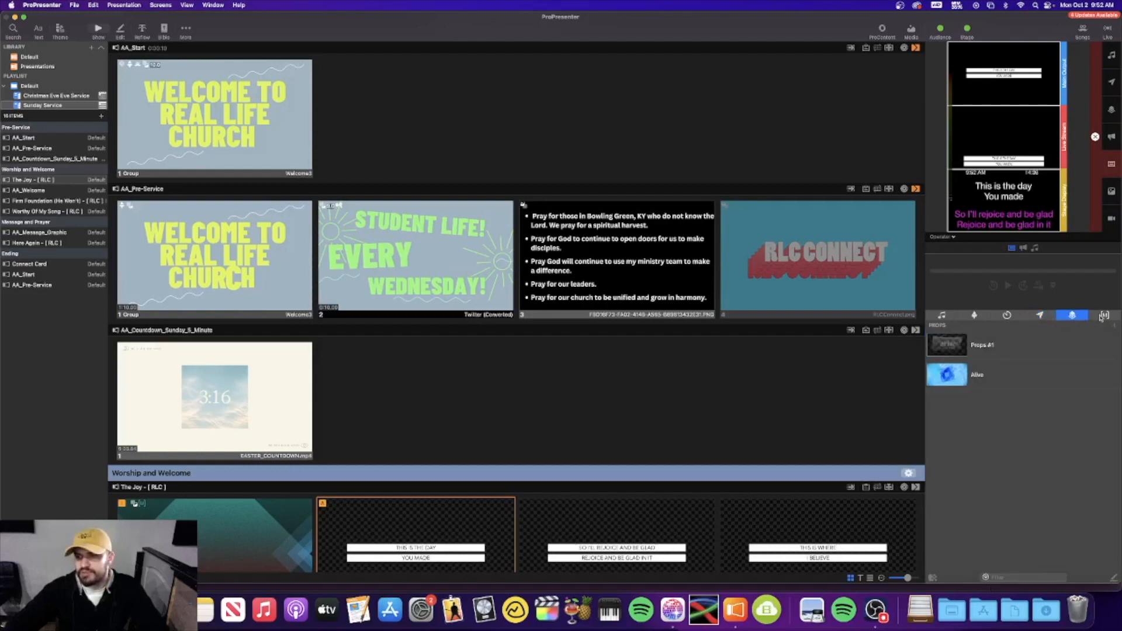
click(1103, 317)
Open the Prayer Pad audio playlist holding Ambient Waves CA, then bring Finder forward
click(942, 316)
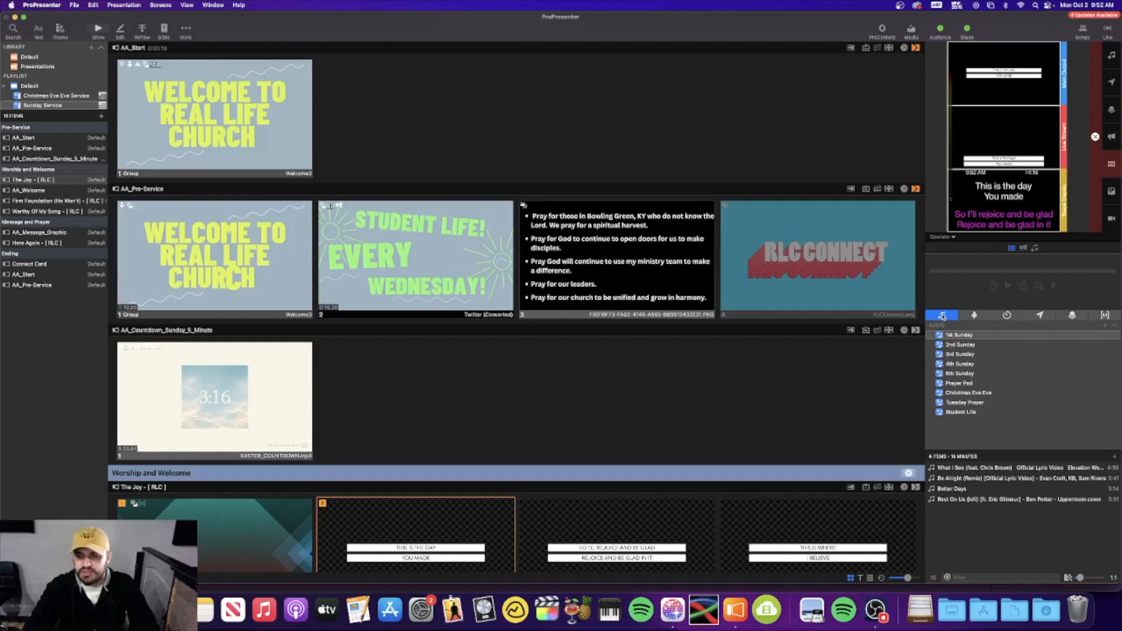
click(979, 384)
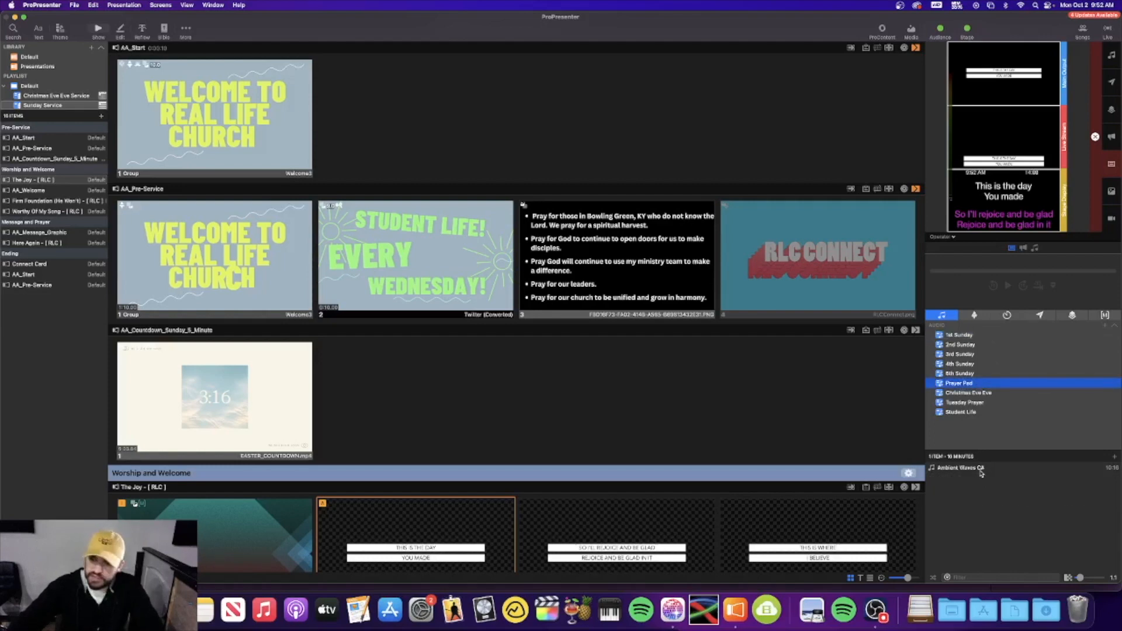
click(44, 610)
Show the Desktop sorted by name and open the Ambient Pads folder
drag(571, 185, 416, 151)
click(412, 203)
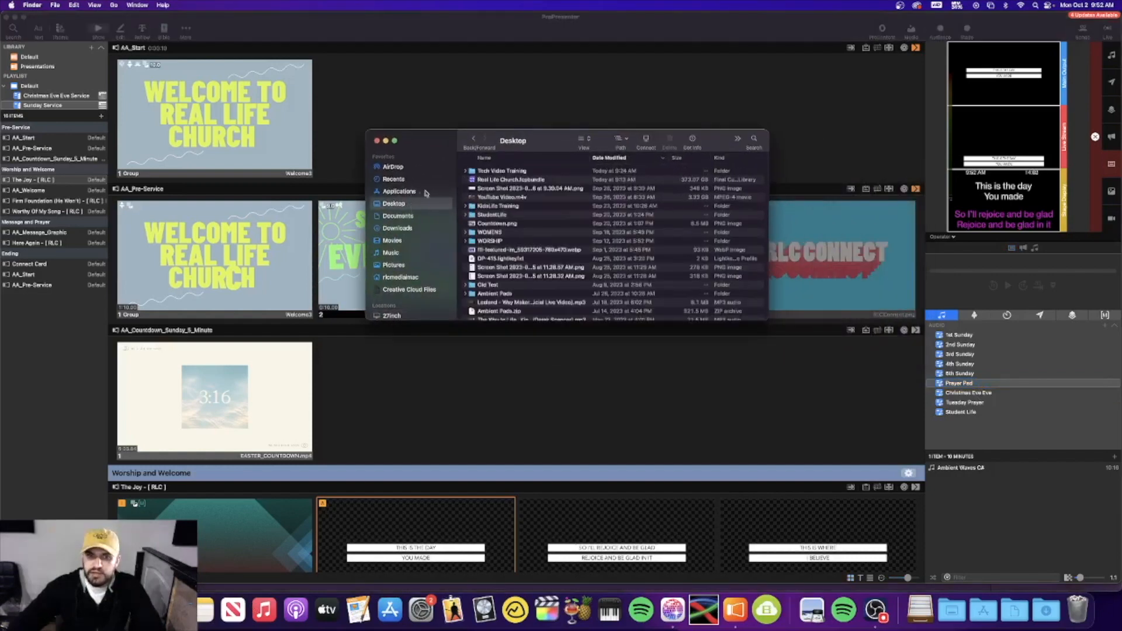
click(484, 158)
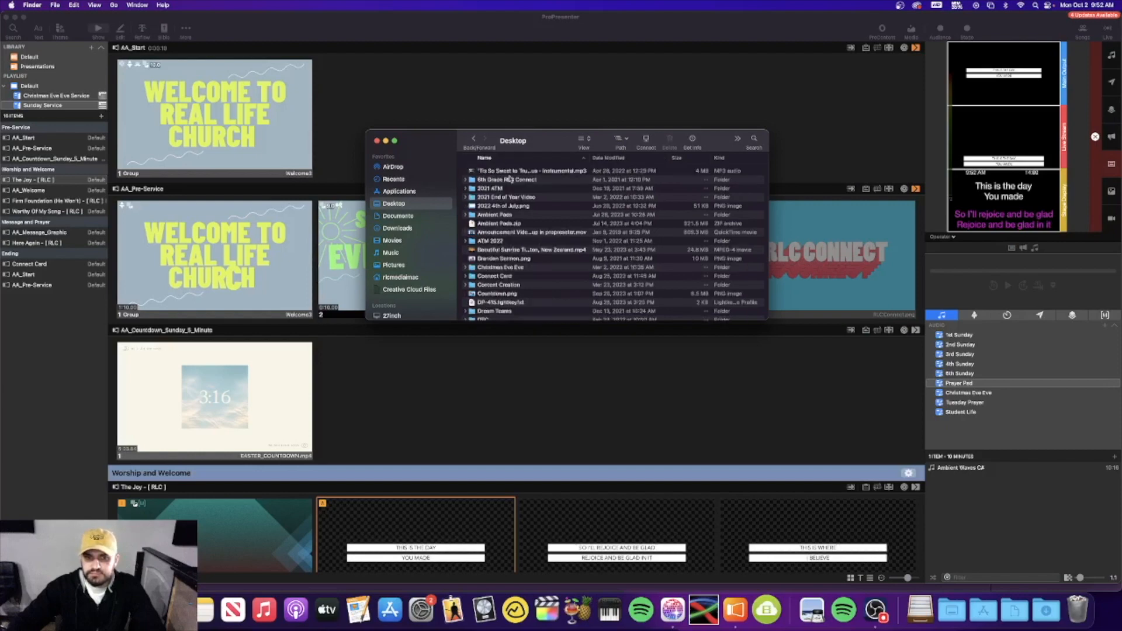
click(516, 216)
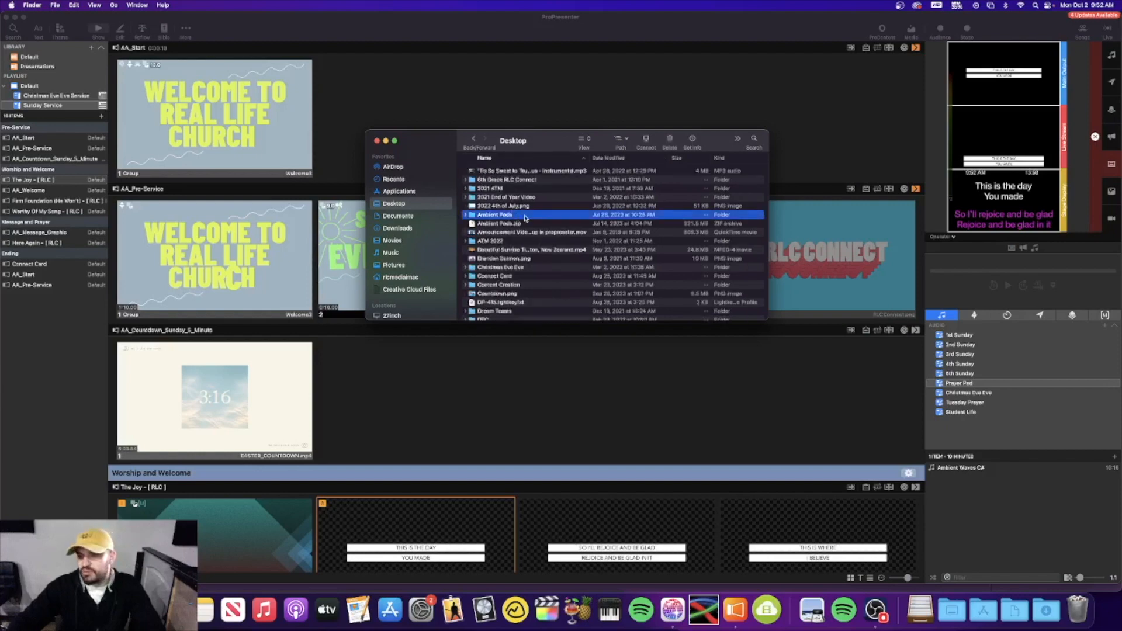
double_click(524, 216)
Drag Ambient Waves C.wav into Prayer Pad, choosing Use Existing for the file
click(528, 172)
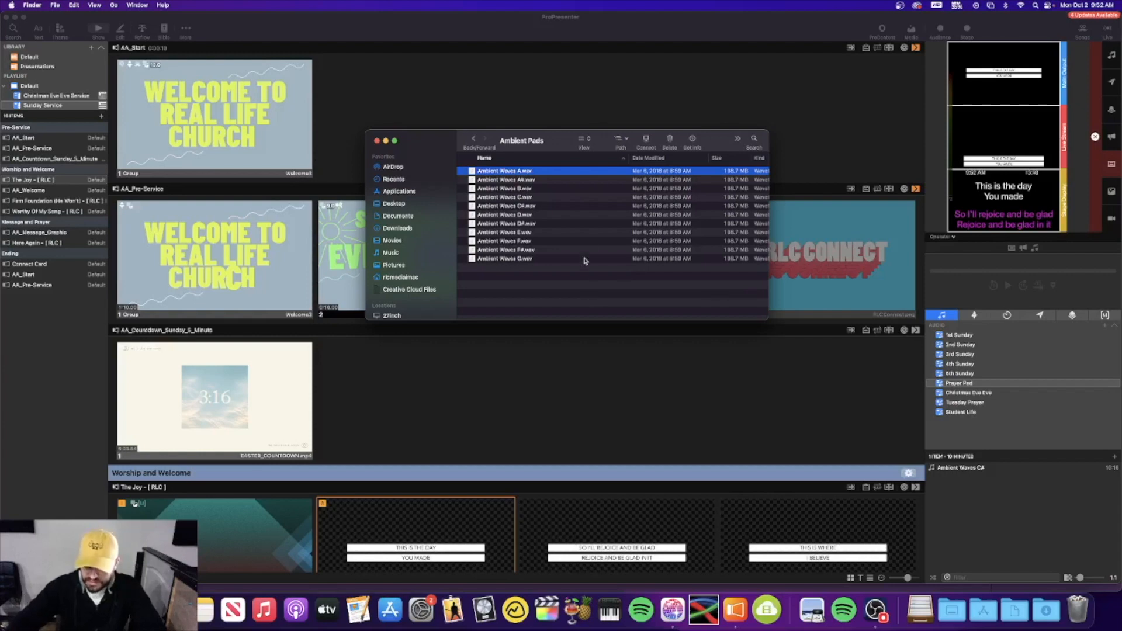
click(548, 198)
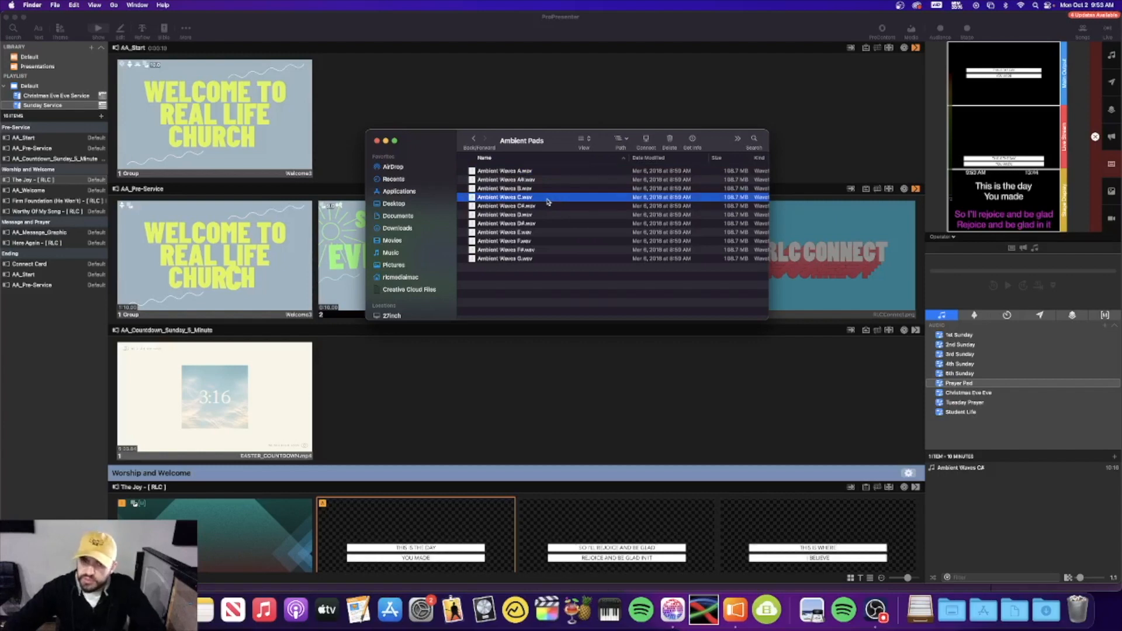
drag(536, 200, 1004, 506)
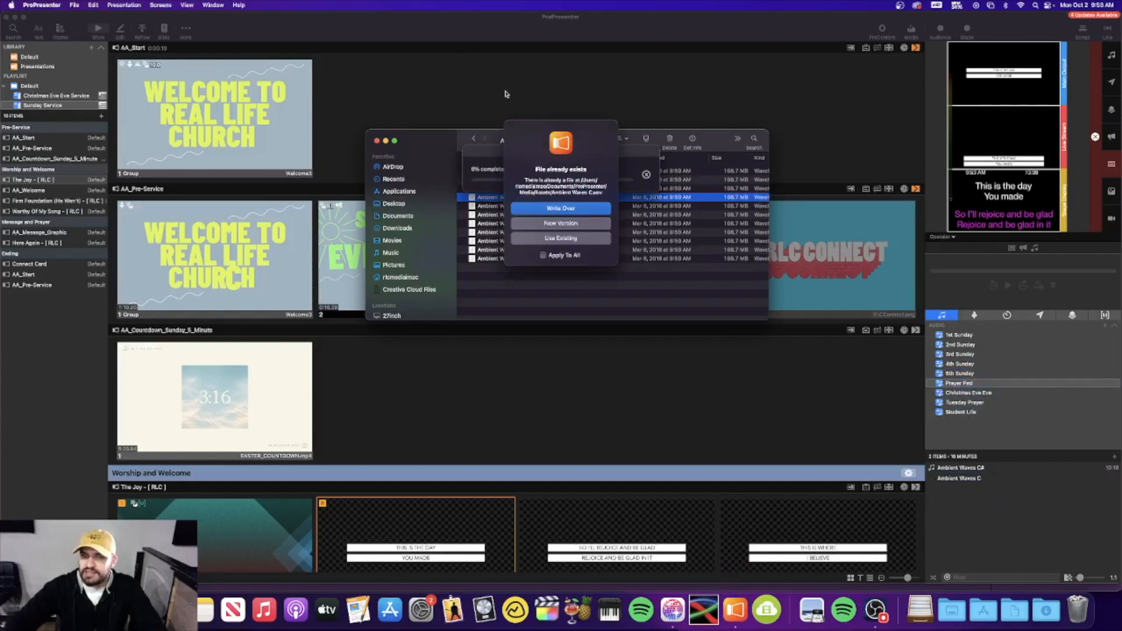
click(588, 242)
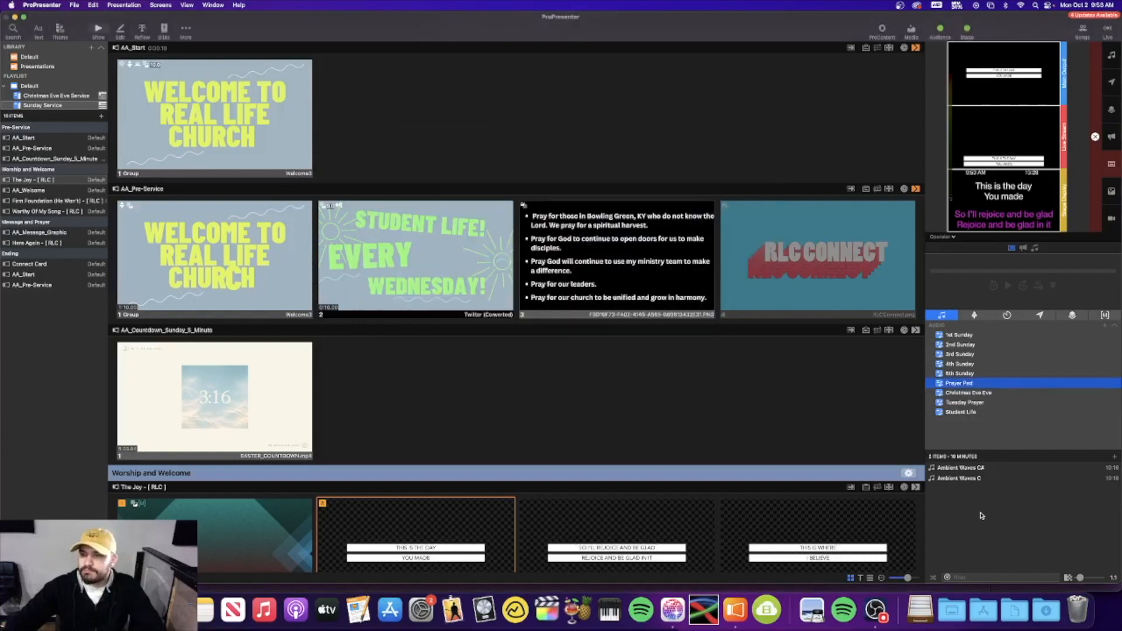
Delete the older Ambient Waves CA cue and open Ambient Waves C's inspector
right_click(989, 471)
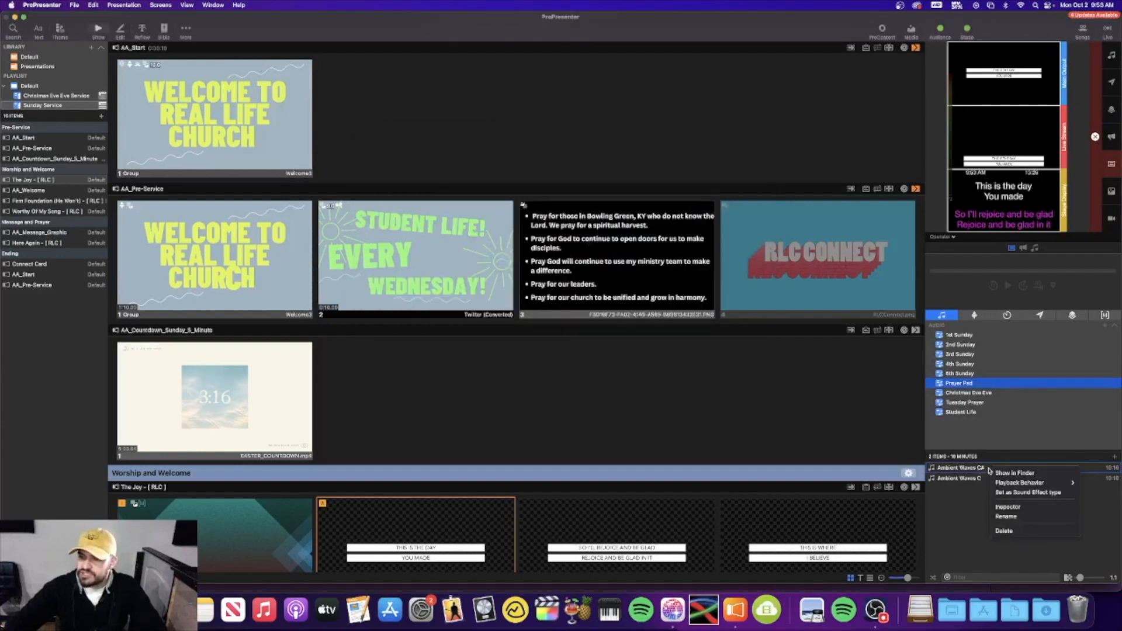
click(1003, 532)
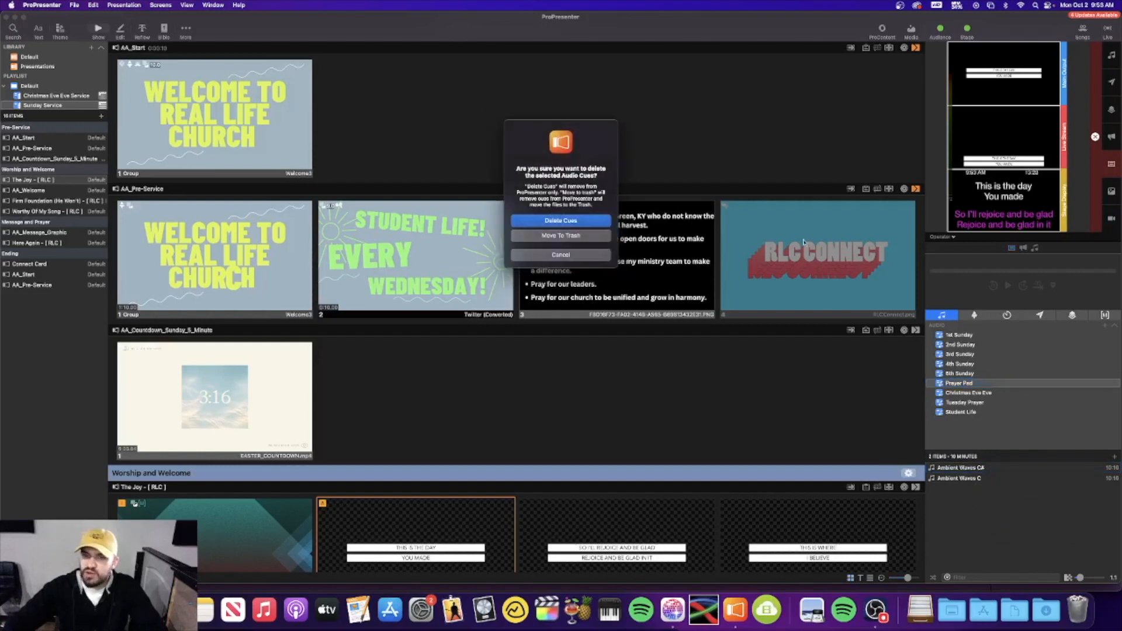
click(586, 221)
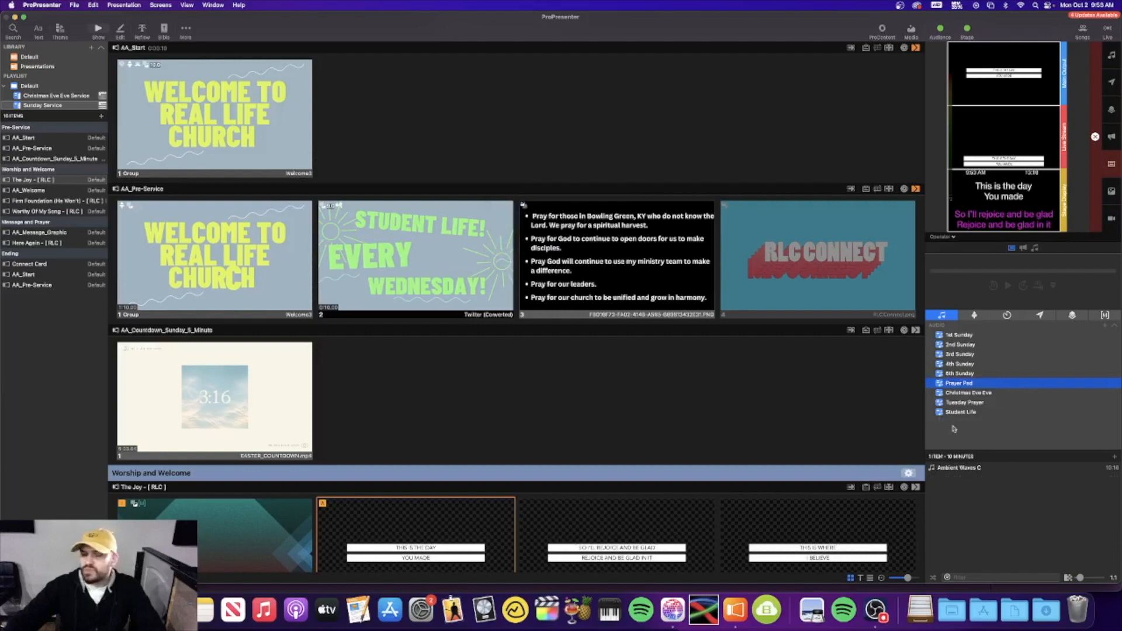
right_click(978, 469)
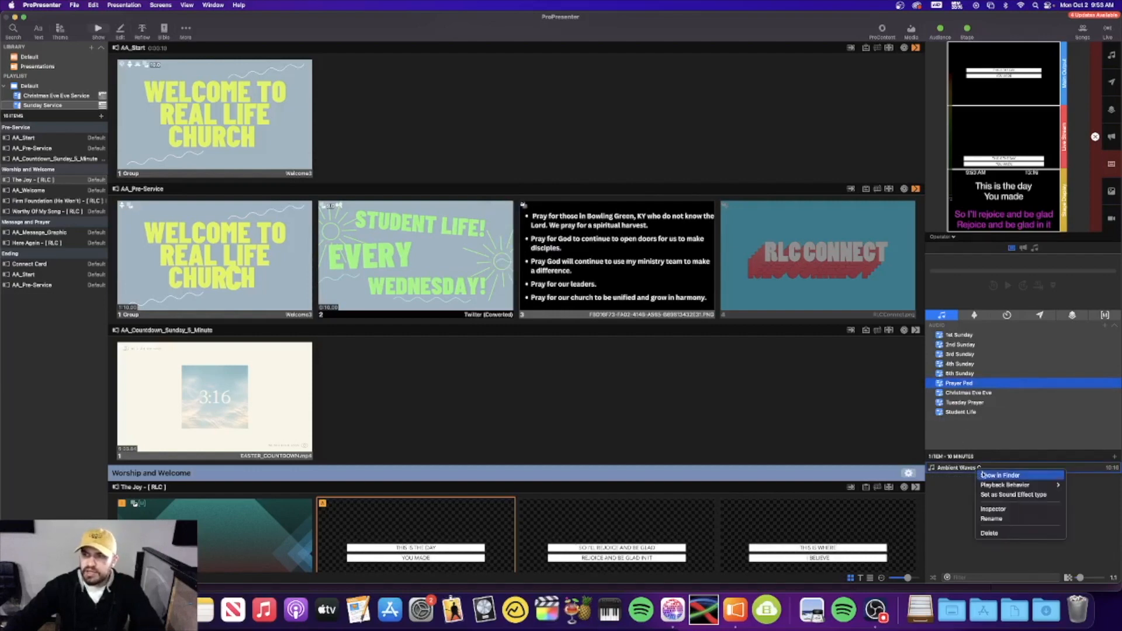
click(995, 511)
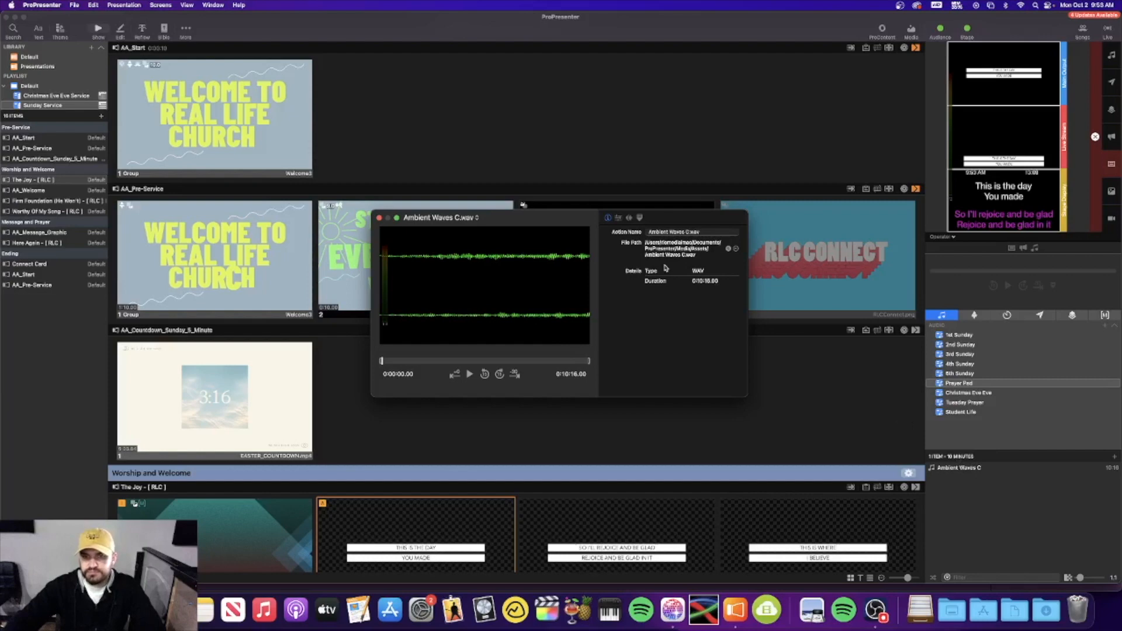
Set Ambient Waves C's playback to Loop and close the inspector
click(618, 218)
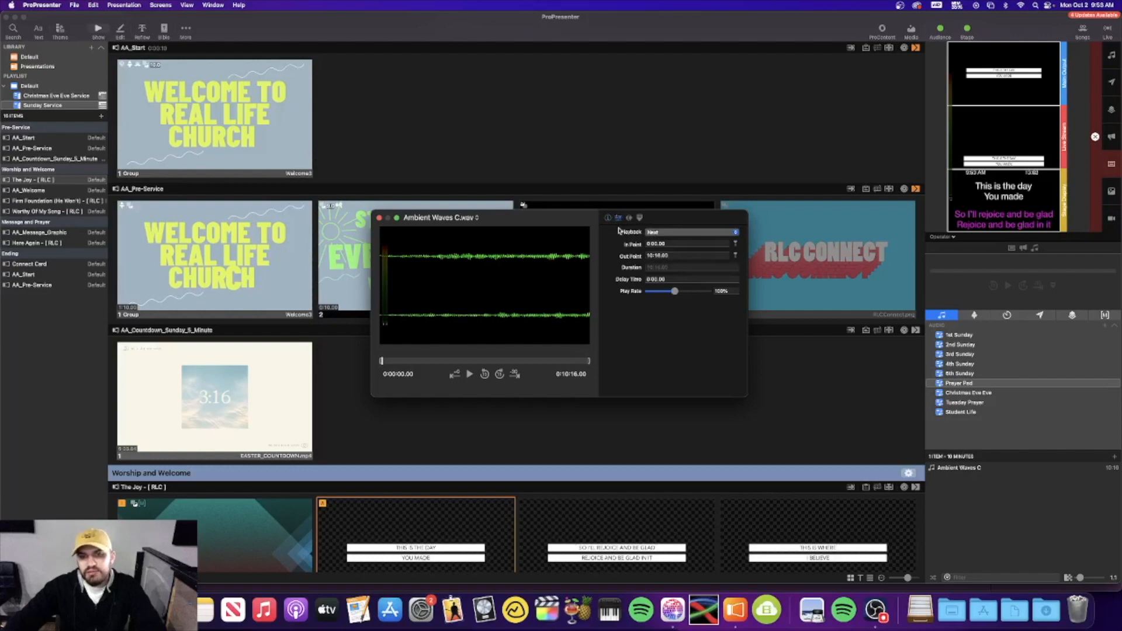
click(658, 233)
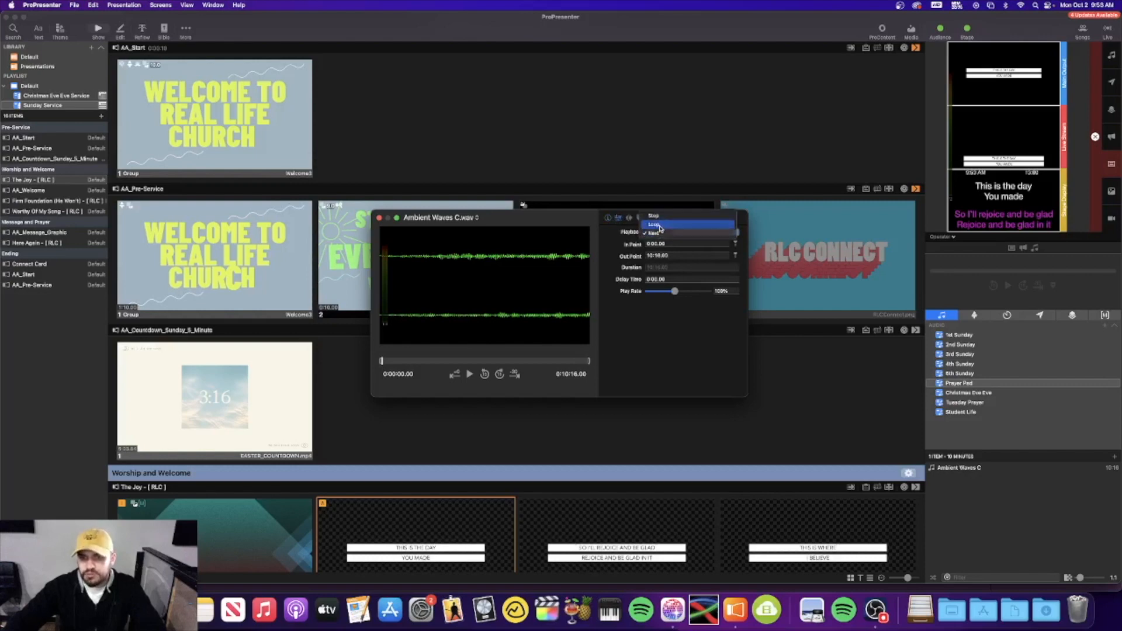
click(659, 225)
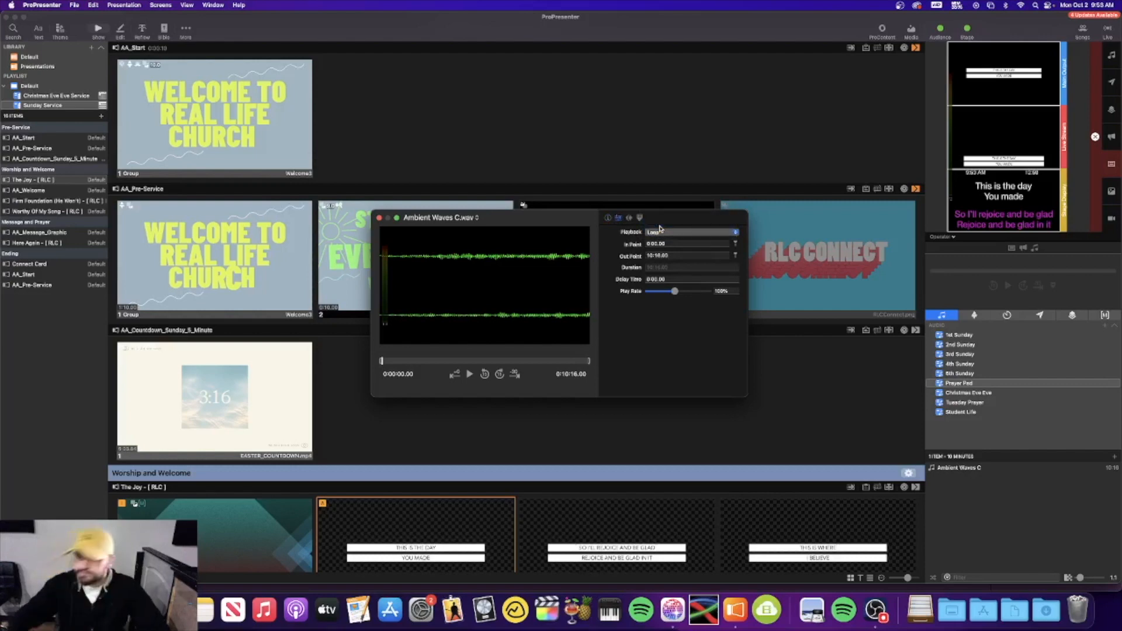
click(380, 218)
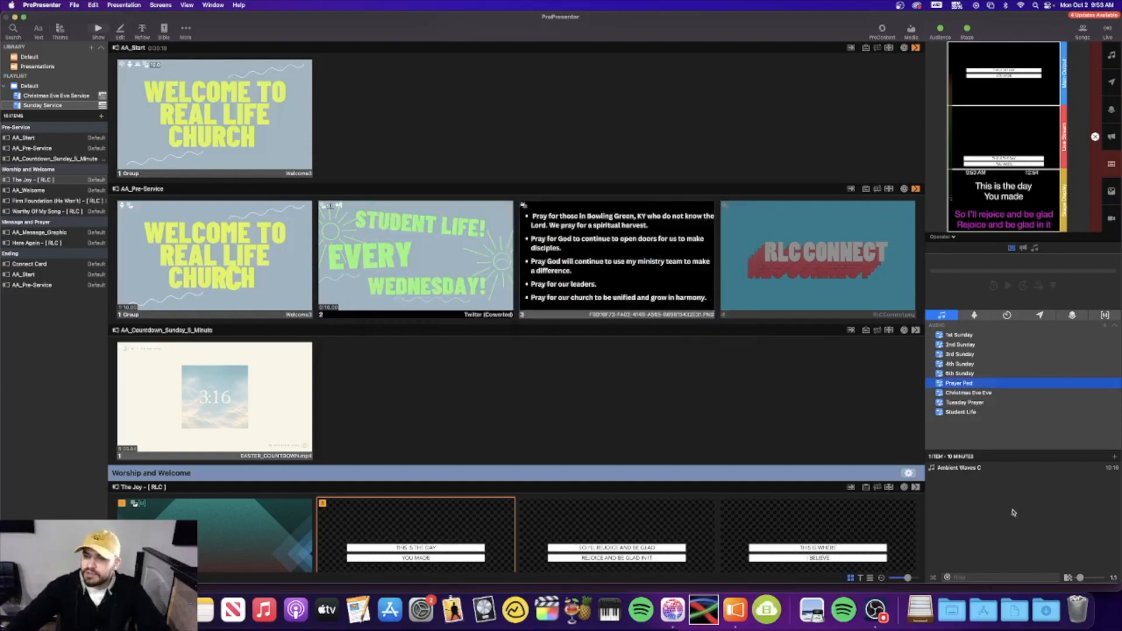